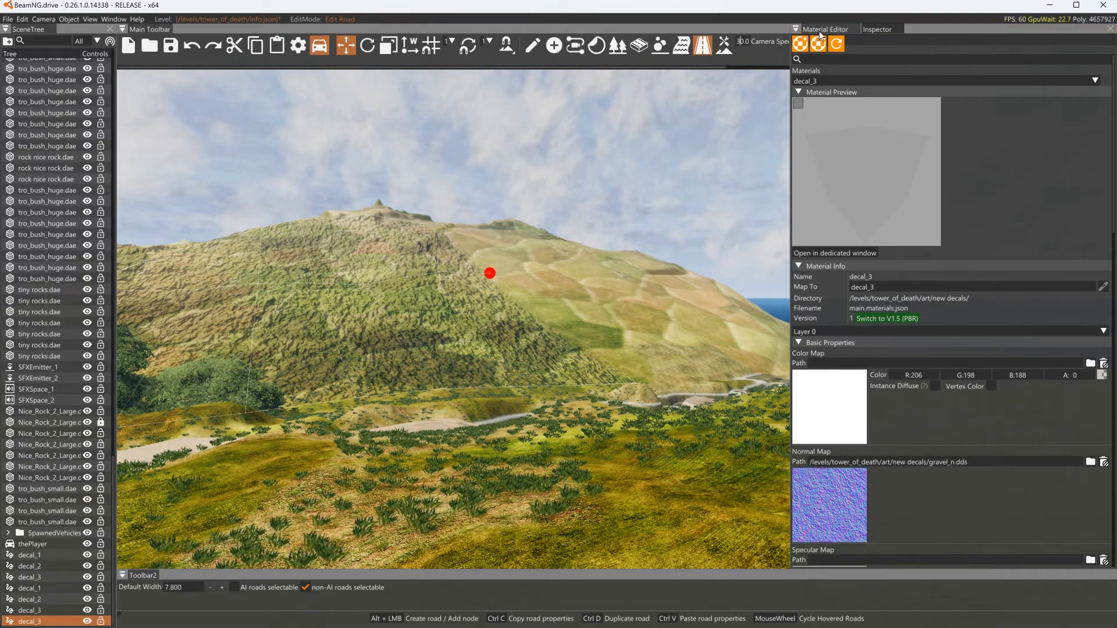
- Try decal_1, decal_2 and decal_3 in turn as the material of the selected decal road on the hillside
click(870, 28)
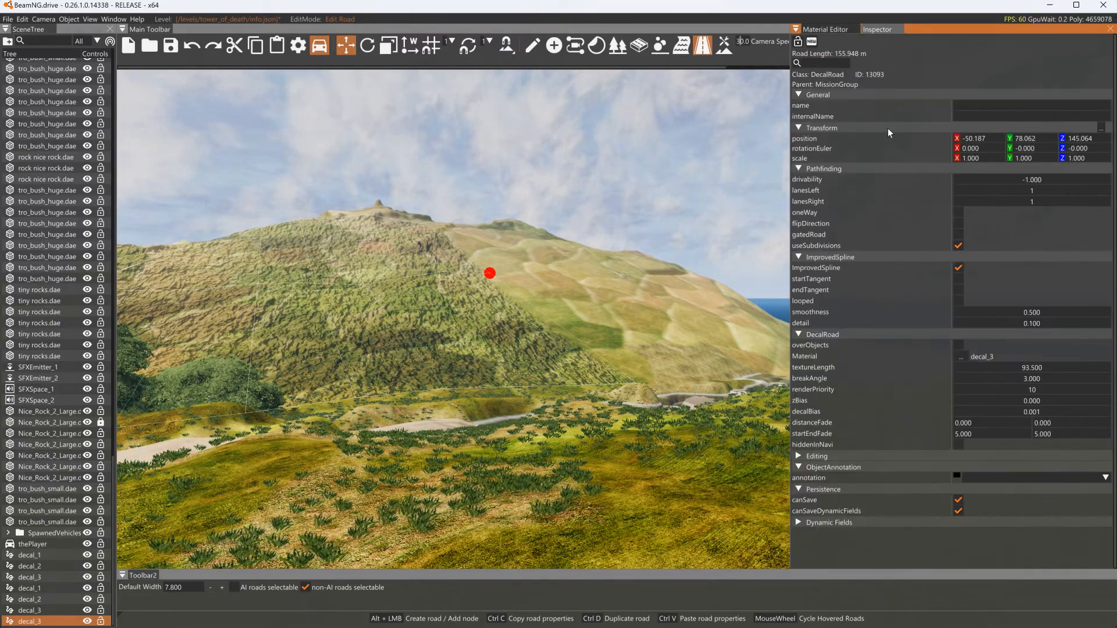
click(960, 357)
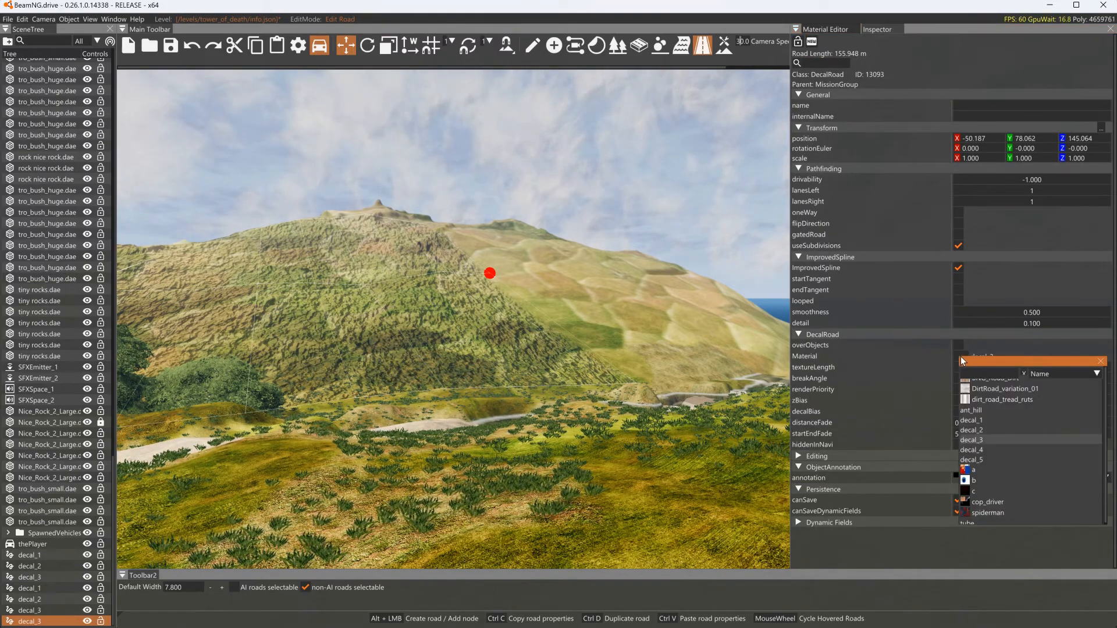
click(977, 419)
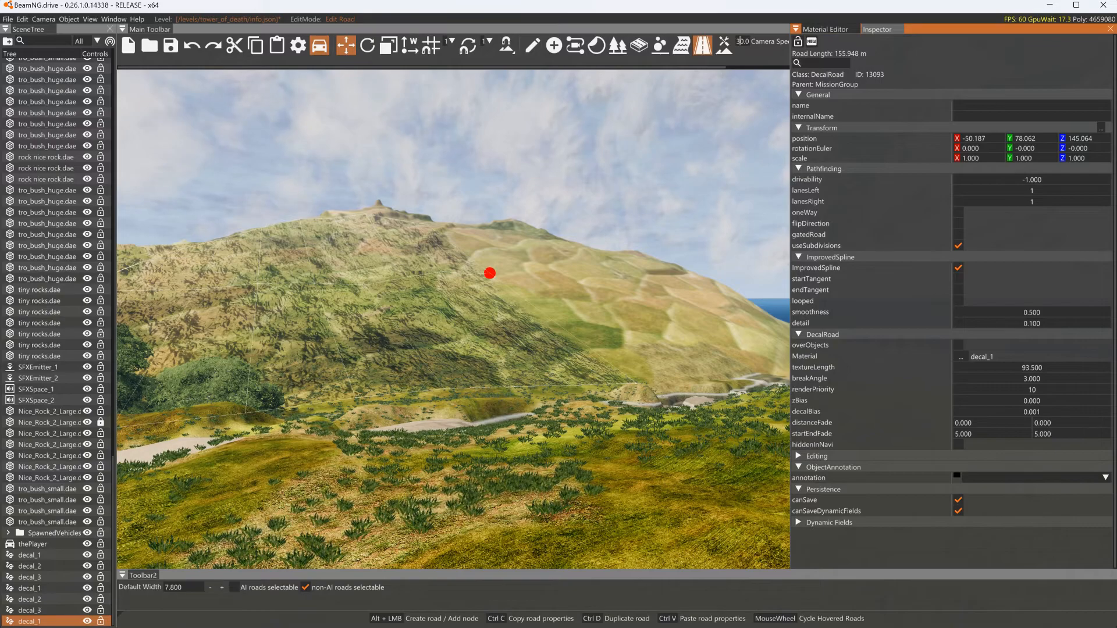
click(962, 358)
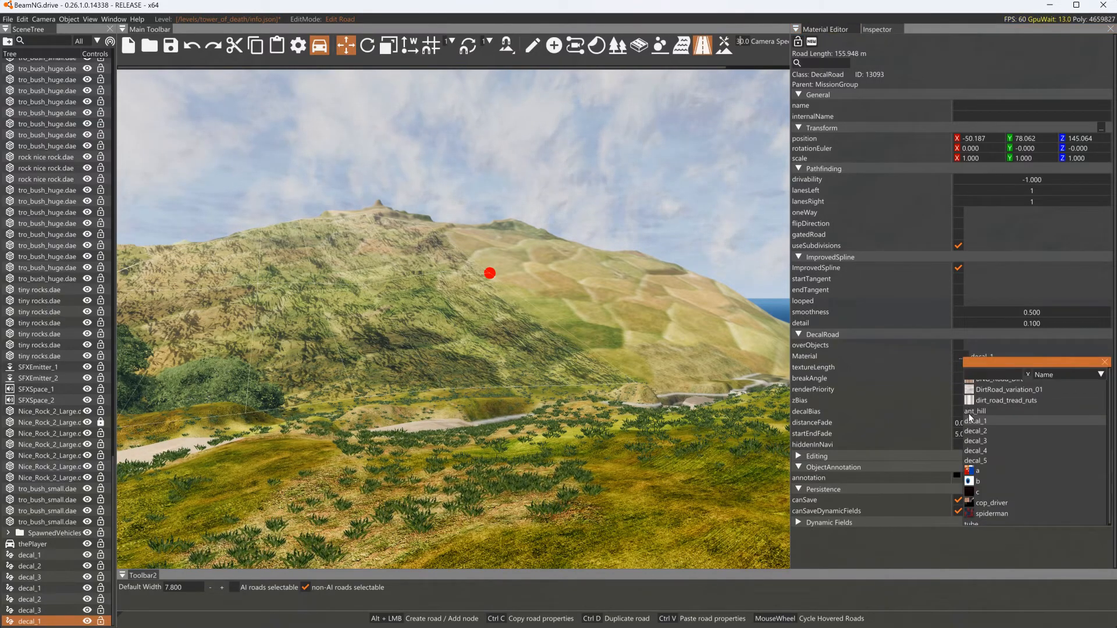
click(971, 431)
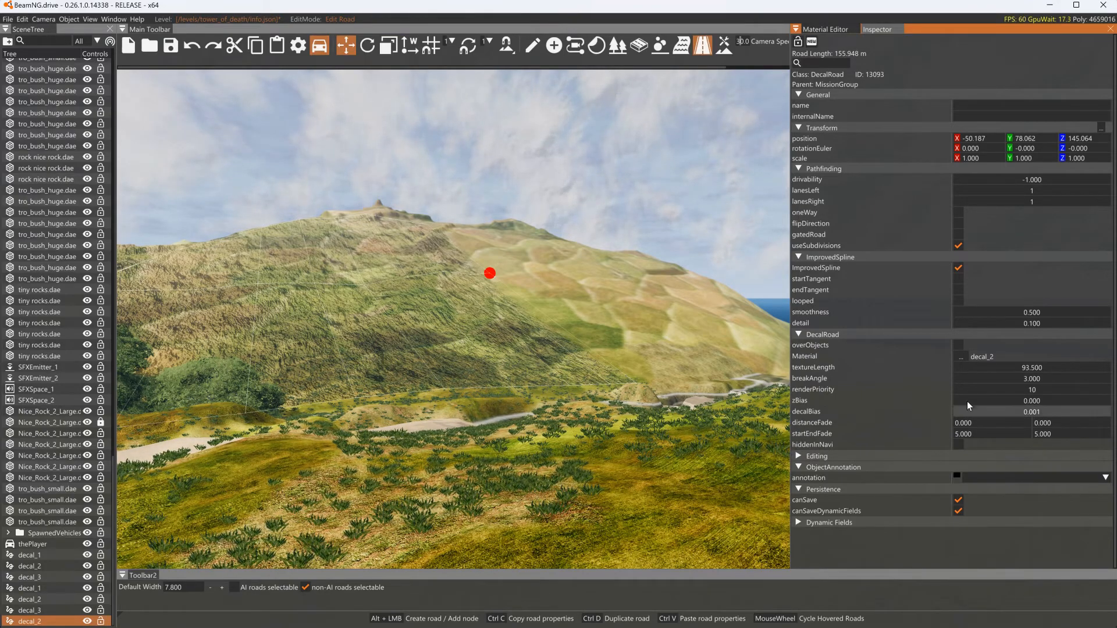
click(961, 354)
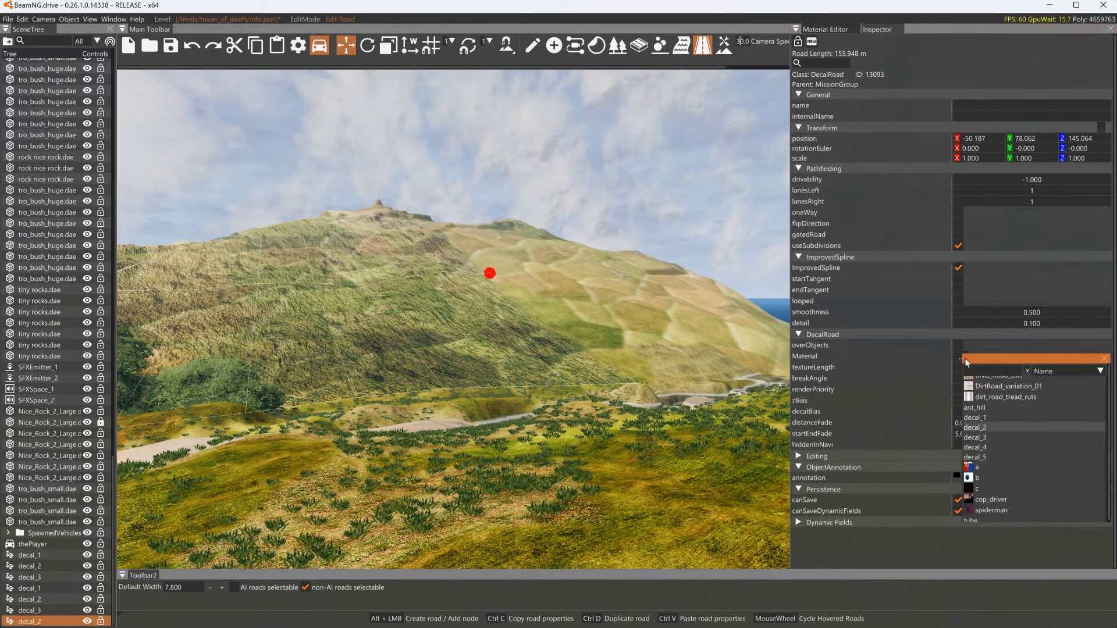
click(975, 437)
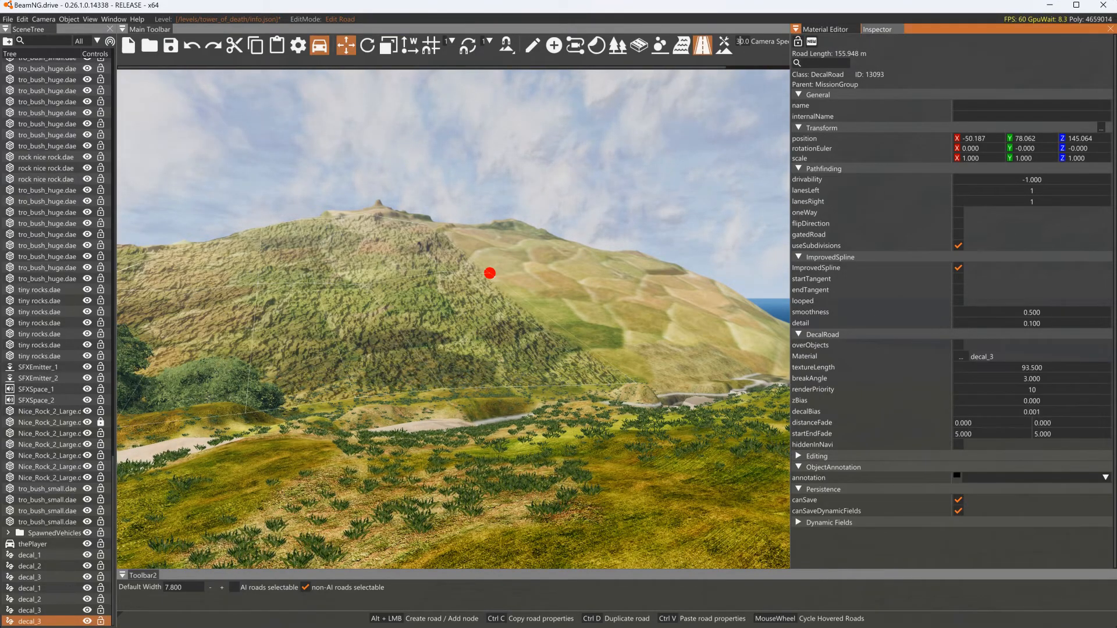
- Assign the decal_2 material to the selected decal road, set its texture length to 61.2, and deselect the road
click(962, 358)
click(973, 430)
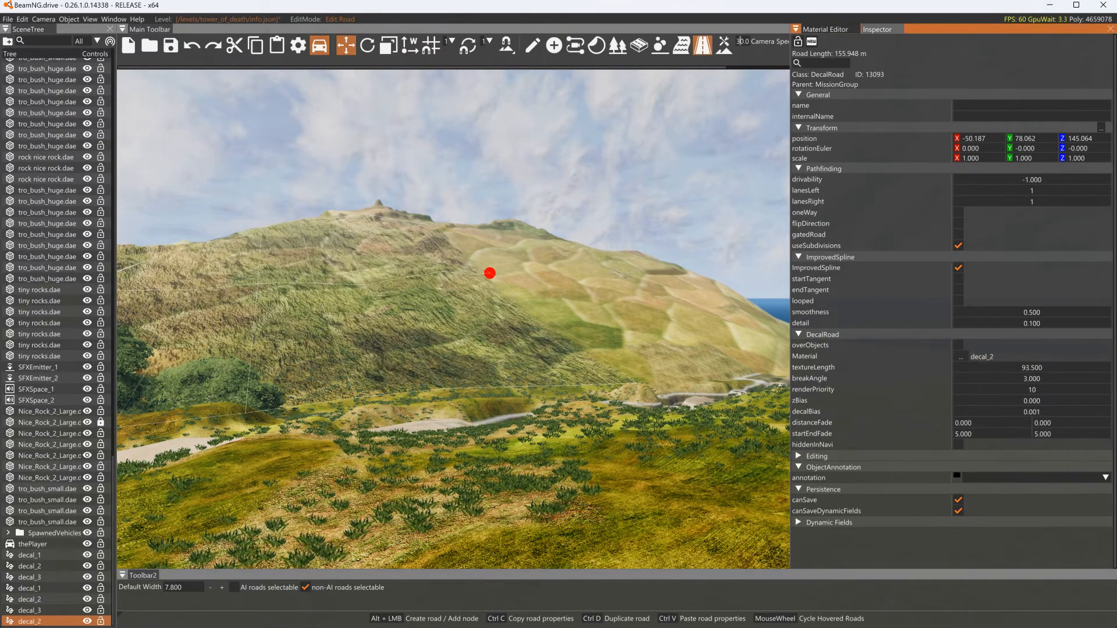
drag(1031, 368, 938, 378)
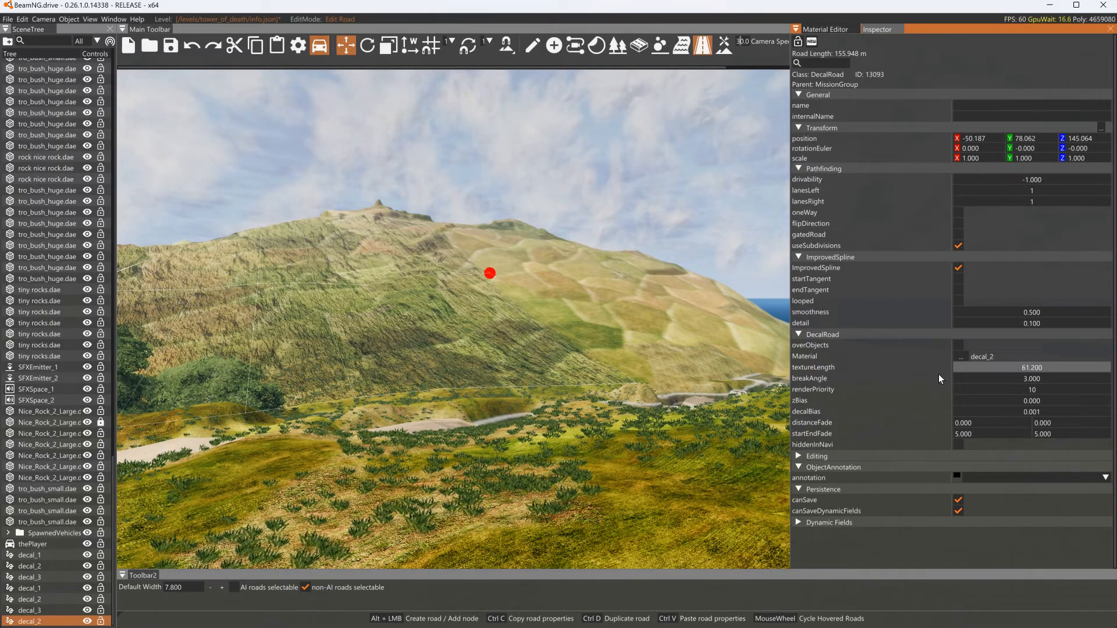
right_drag(658, 316, 700, 271)
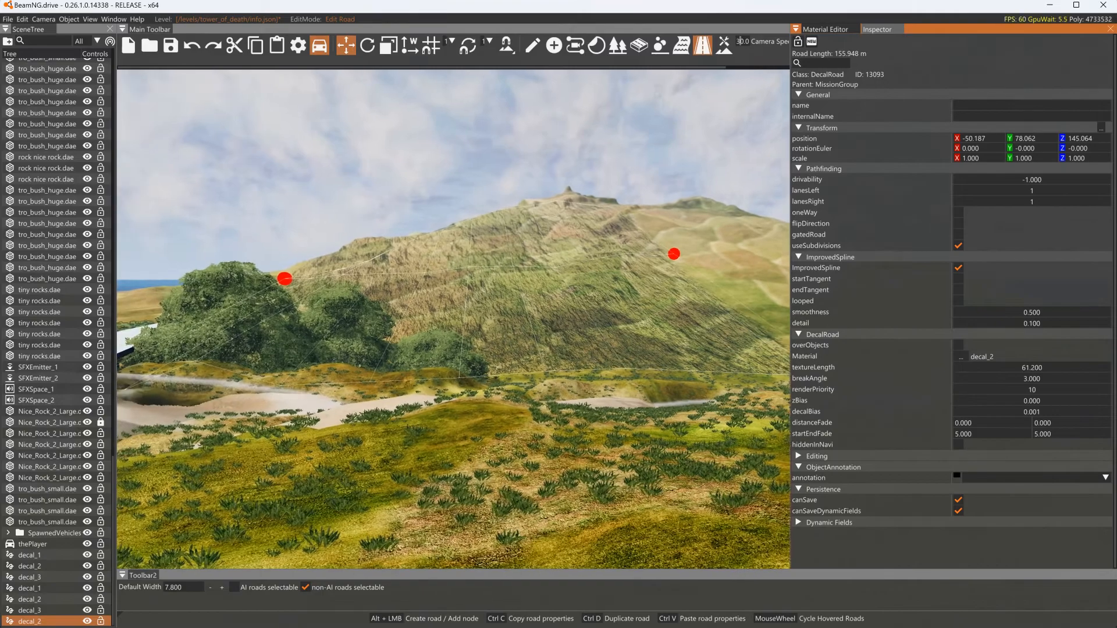
click(701, 270)
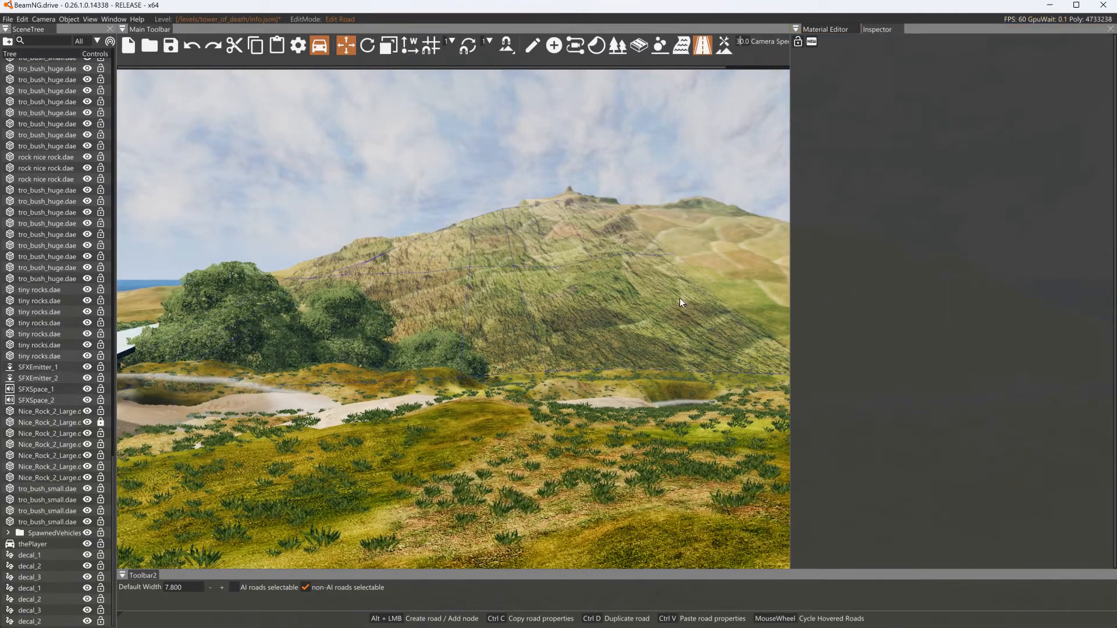
right_drag(677, 272, 679, 271)
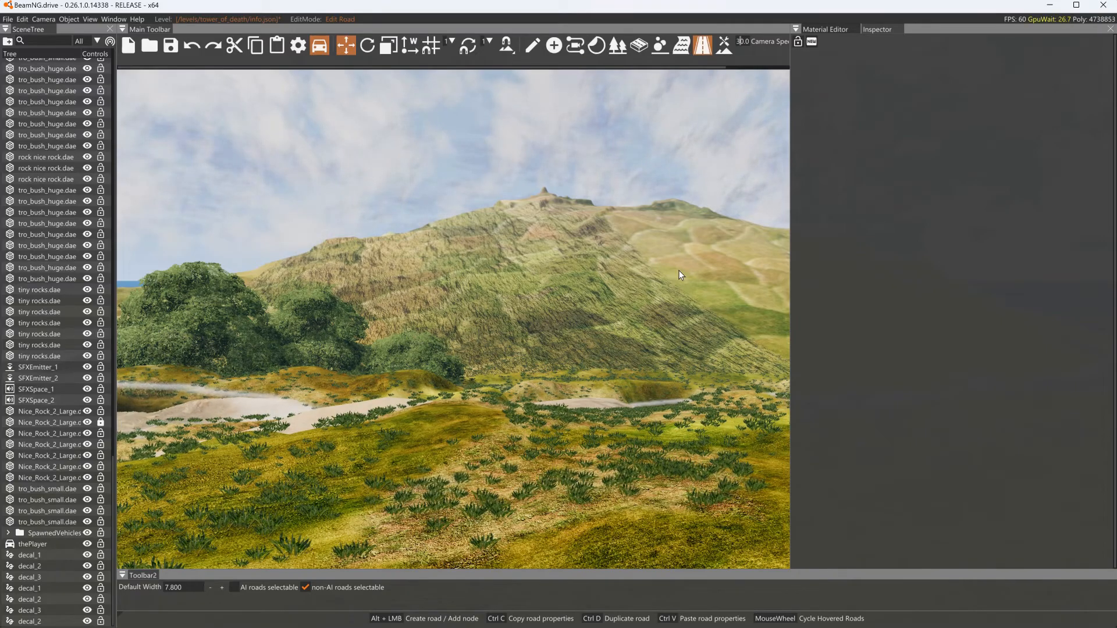
- Leave the world editor and examine the decal texture covering the hillside from several close viewpoints
key(F11)
right_drag(678, 274, 563, 268)
key(s)
key(d)
key(d)
right_drag(672, 305, 675, 330)
key(w)
key(a)
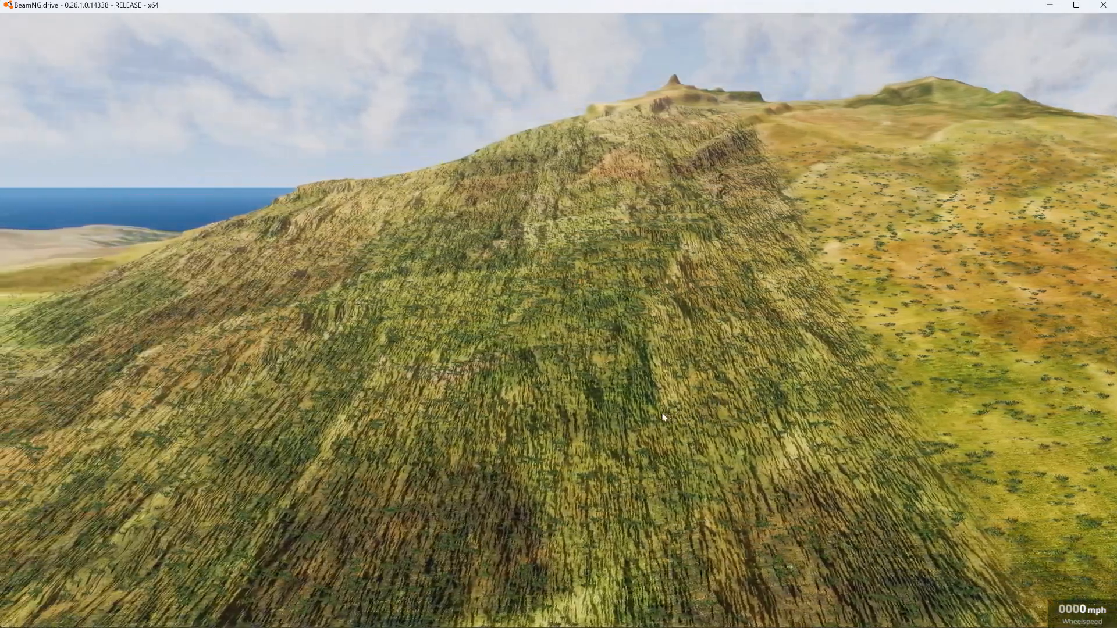
key(a)
right_drag(661, 413, 759, 399)
key(a)
key(w)
key(w)
key(d)
key(a)
key(s)
key(d)
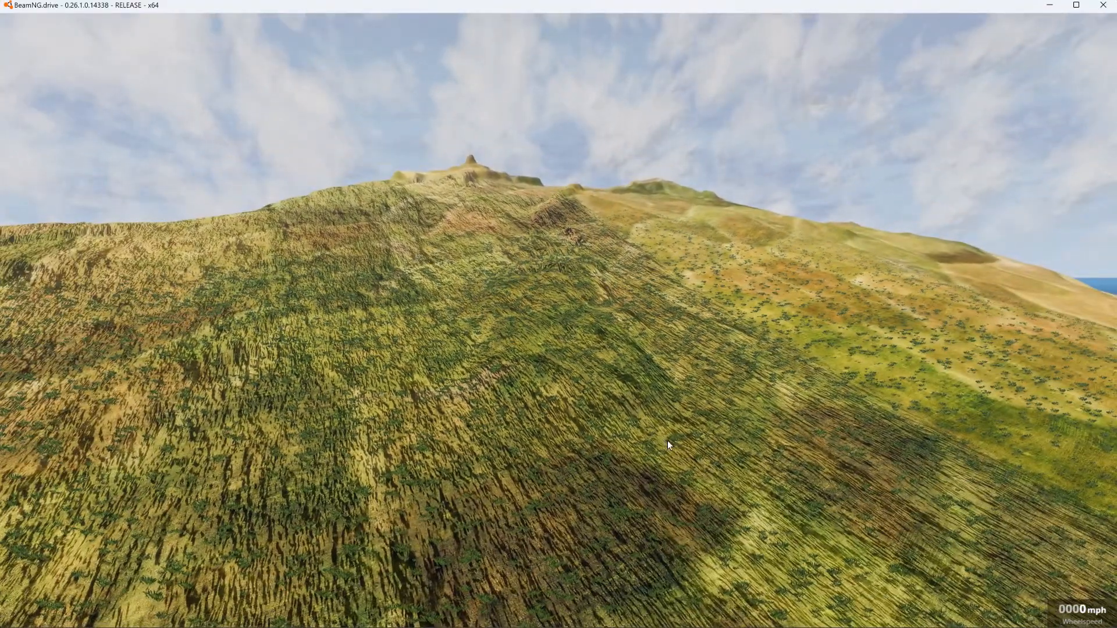
key(d)
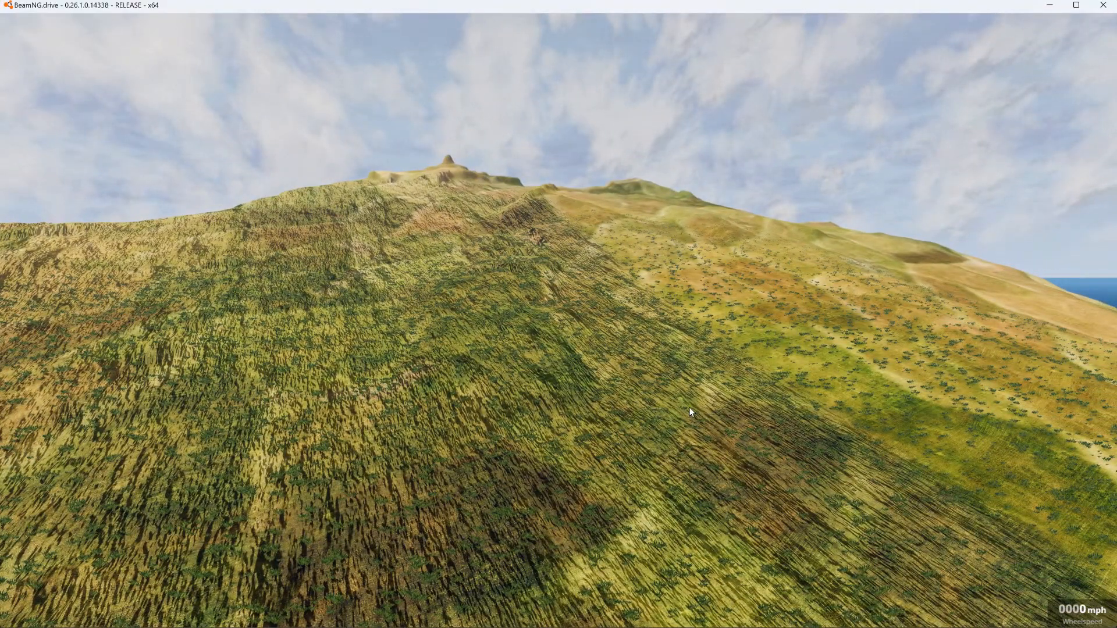
- Examine how the decals blend the dirt road with the pale gravel ground in front of the covered bridge
right_drag(643, 439, 17, 549)
right_drag(558, 314, 163, 188)
key(w)
key(w)
key(w)
right_drag(1082, 495, 727, 450)
key(w)
key(w)
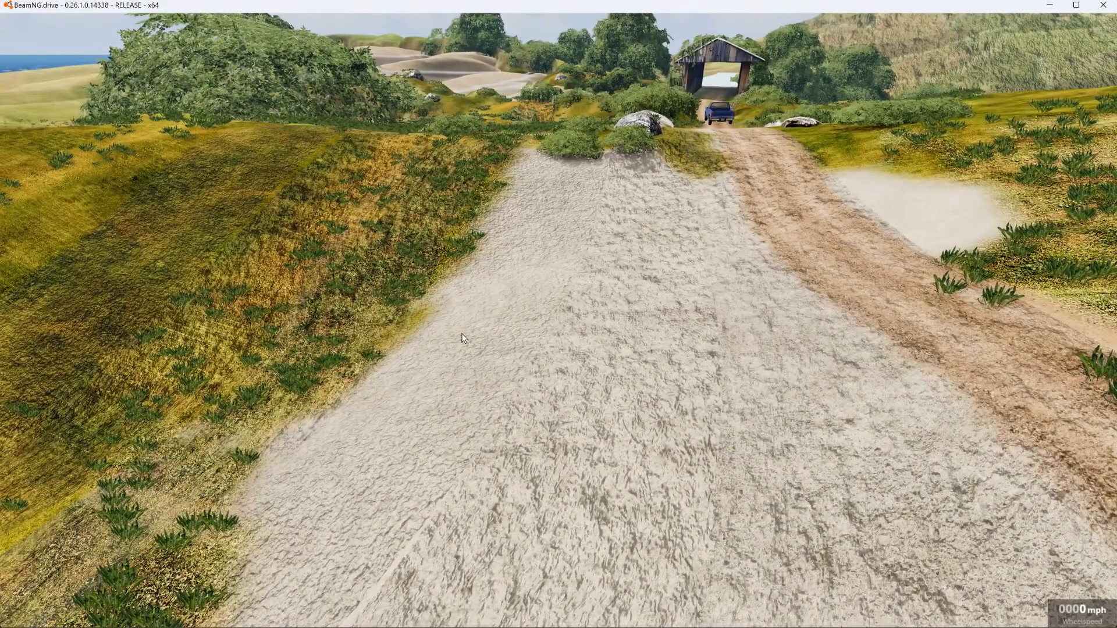
right_drag(630, 310, 832, 279)
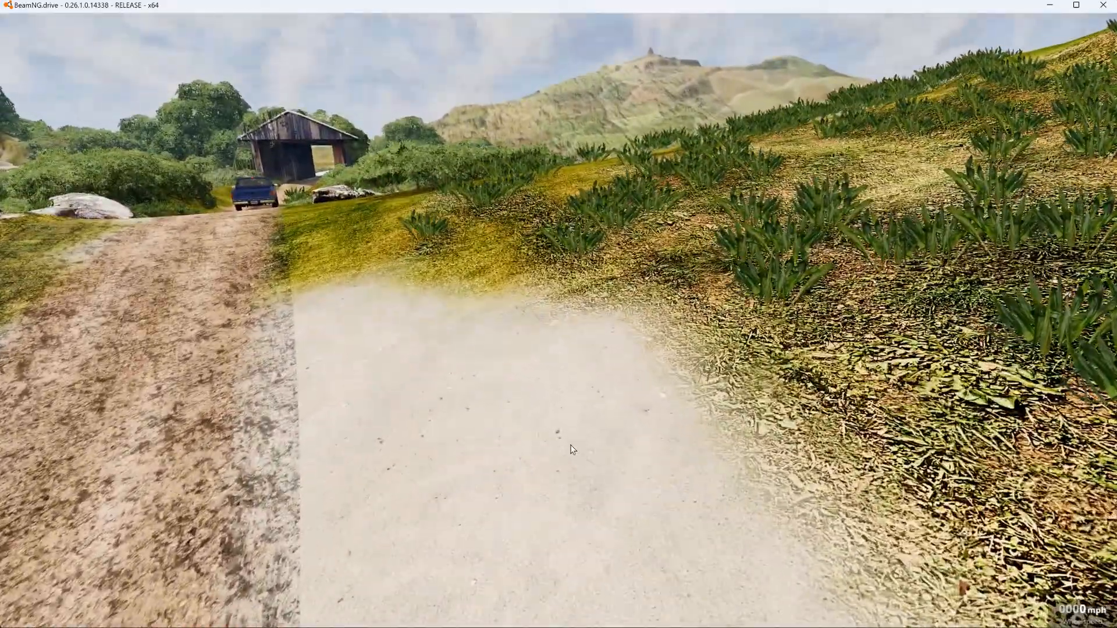
key(s)
right_drag(570, 445, 439, 373)
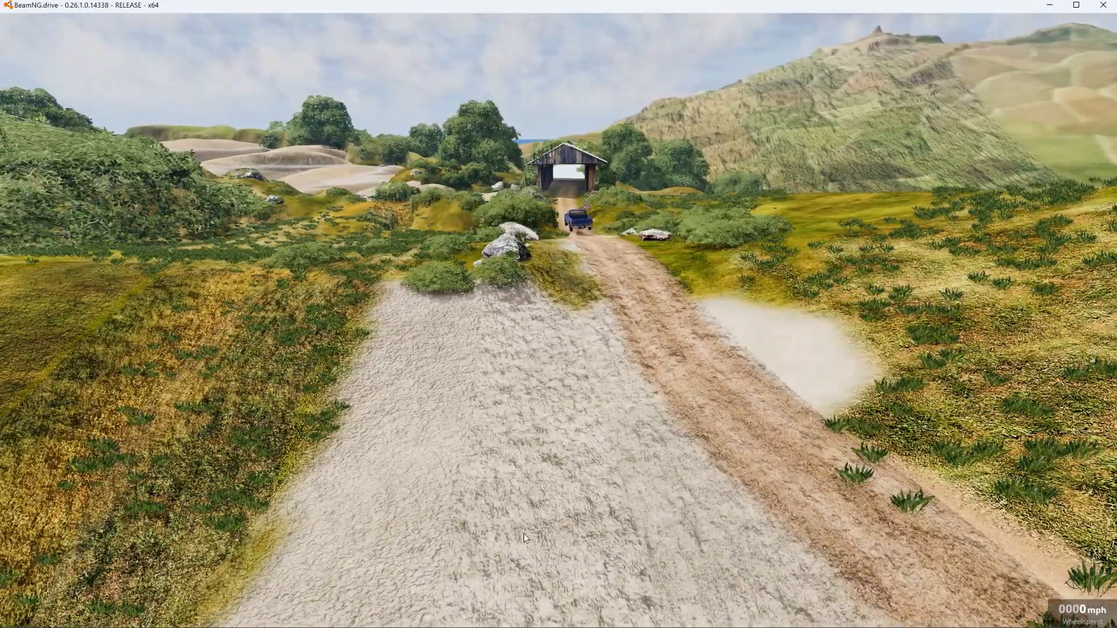
key(w)
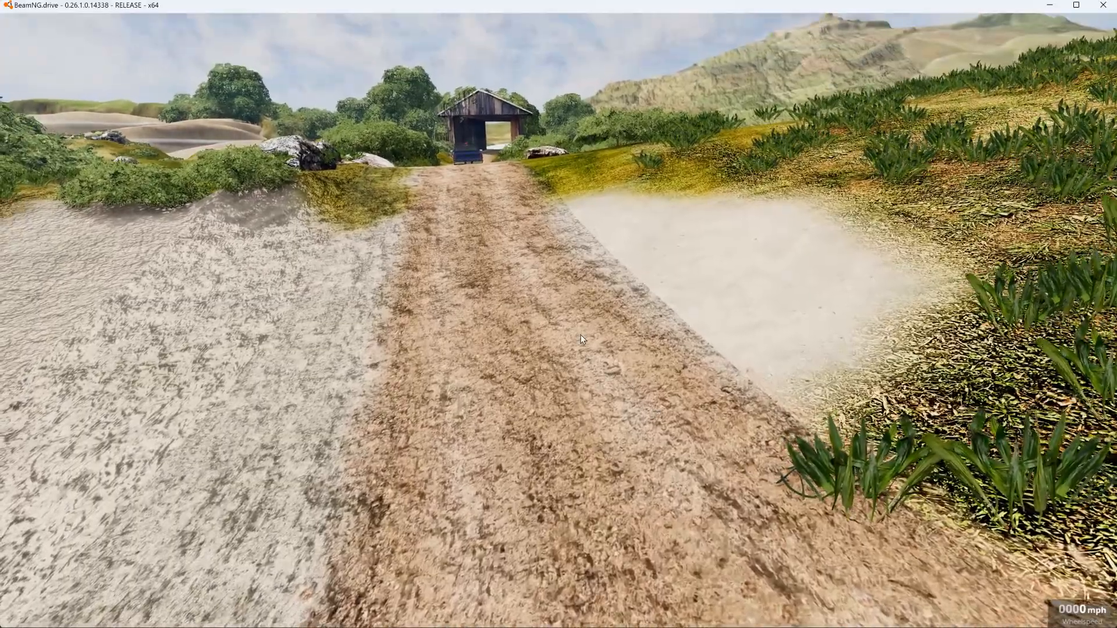
right_drag(580, 335, 603, 344)
key(s)
key(s)
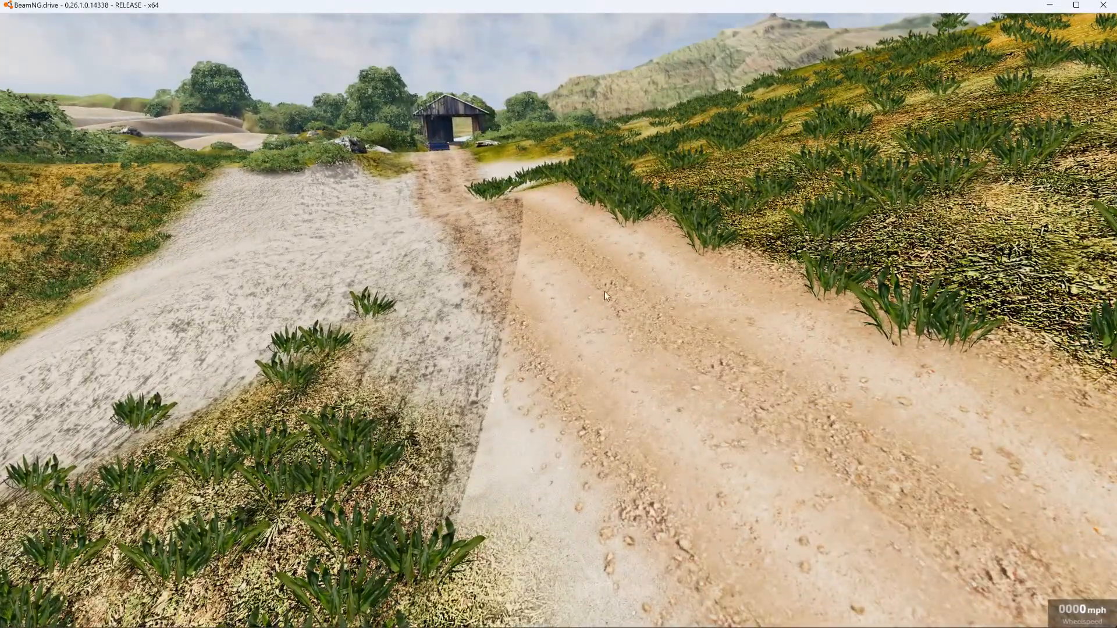
right_drag(529, 255, 565, 303)
key(w)
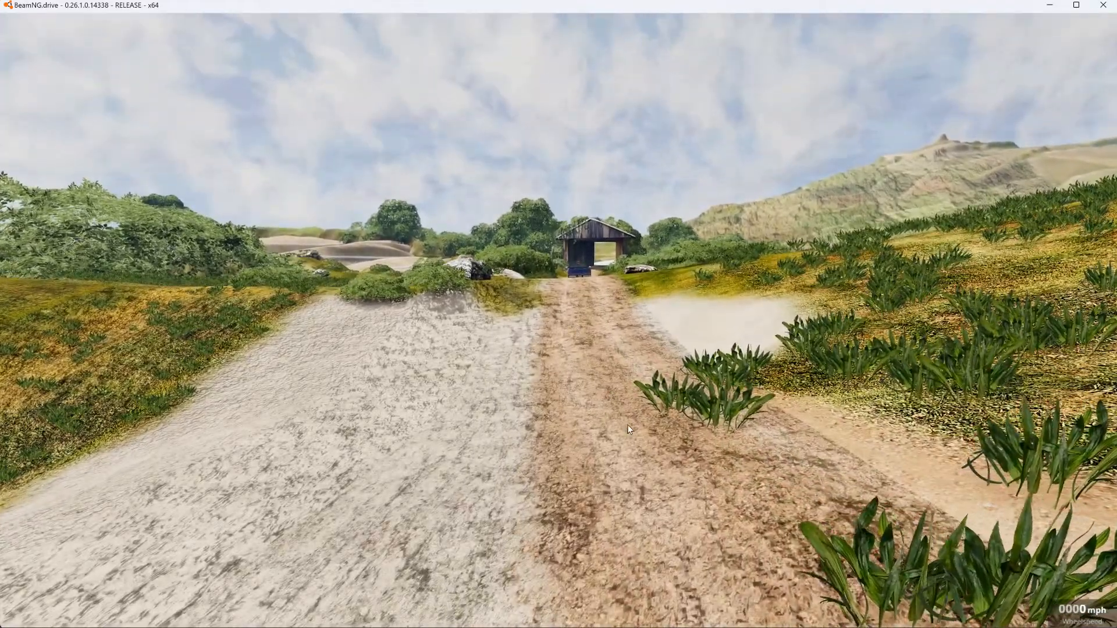
key(a)
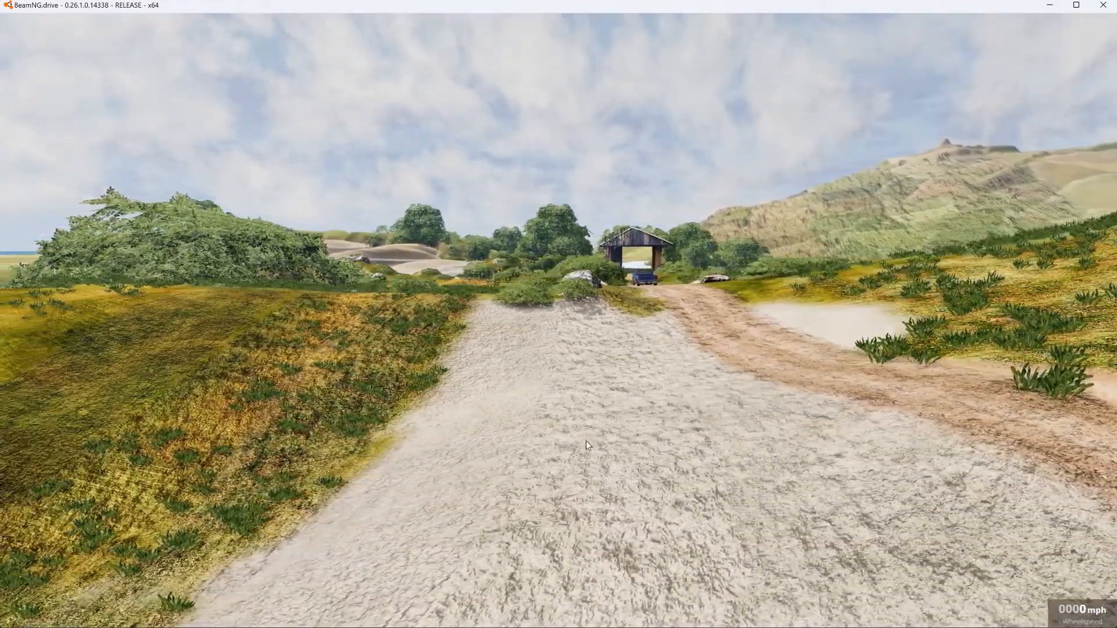
key(a)
key(a)
- Inspect the decal textures and their edges on the grassy slope beside the pale gravel area
right_drag(571, 380, 573, 449)
key(w)
key(a)
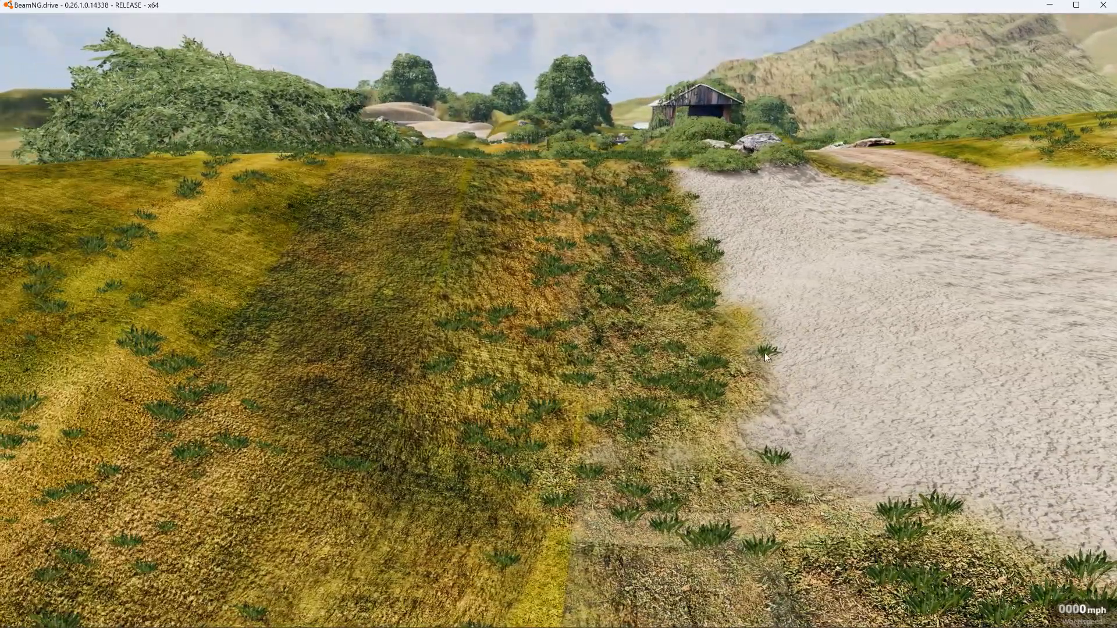
right_drag(704, 289, 490, 362)
key(w)
key(a)
key(w)
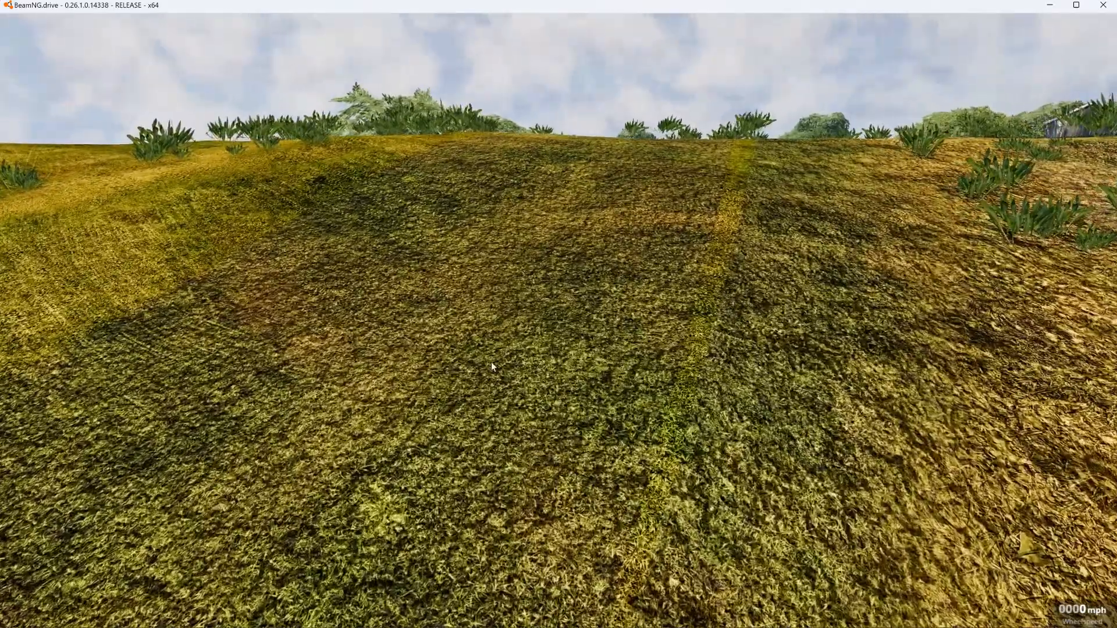
key(w)
mouse_move(428, 344)
right_down()
mouse_move(469, 380)
mouse_move(440, 364)
mouse_move(438, 346)
right_up()
key(a)
key(s)
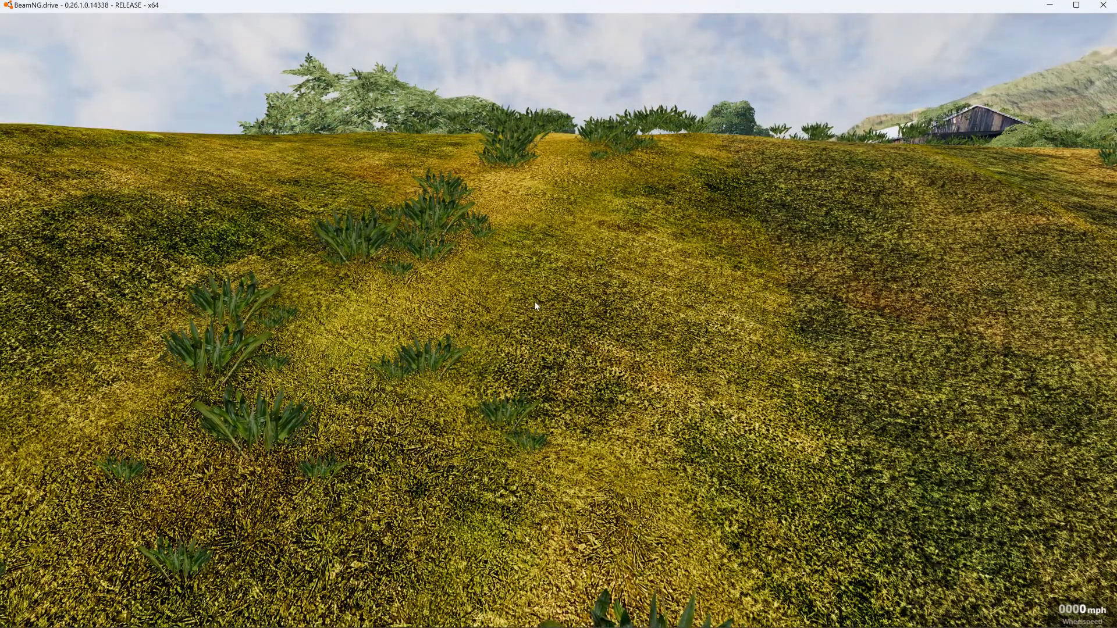
key(d)
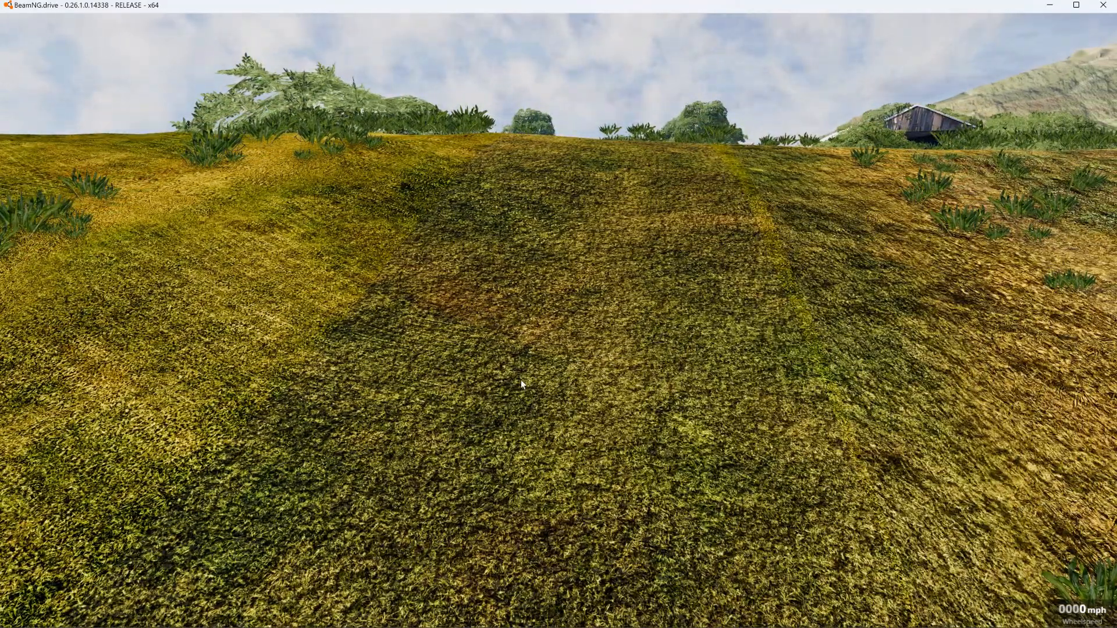
key(d)
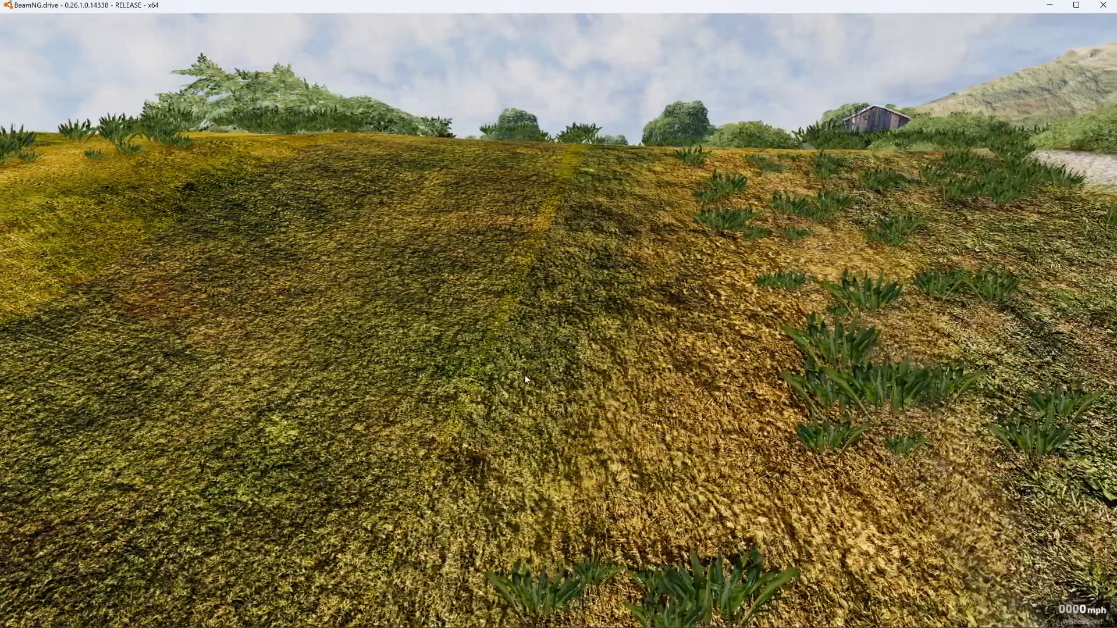
key(w)
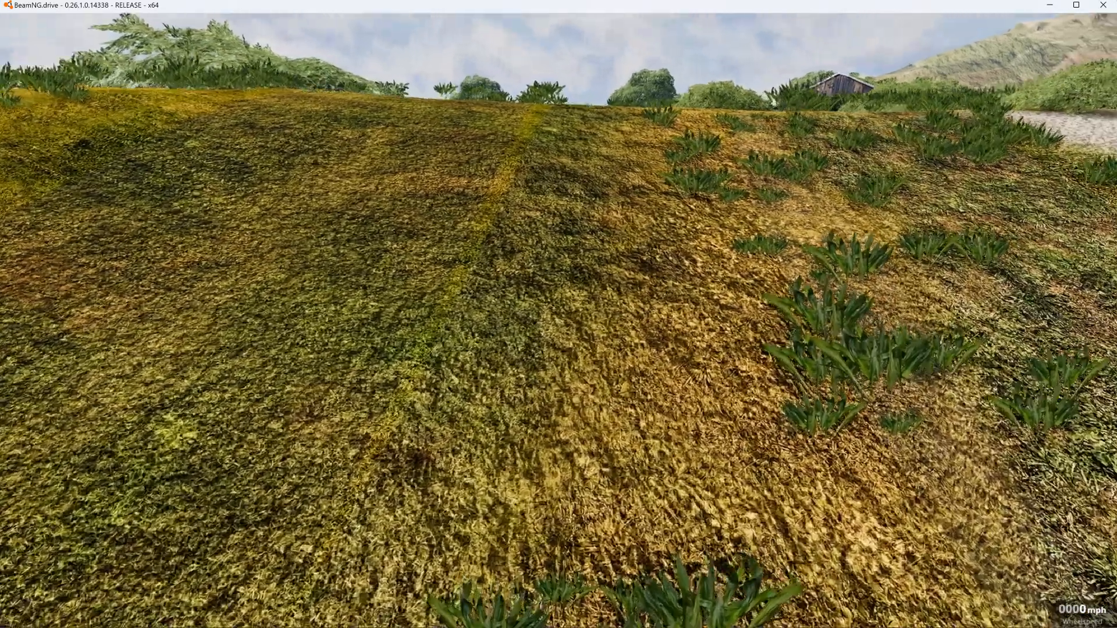
key(d)
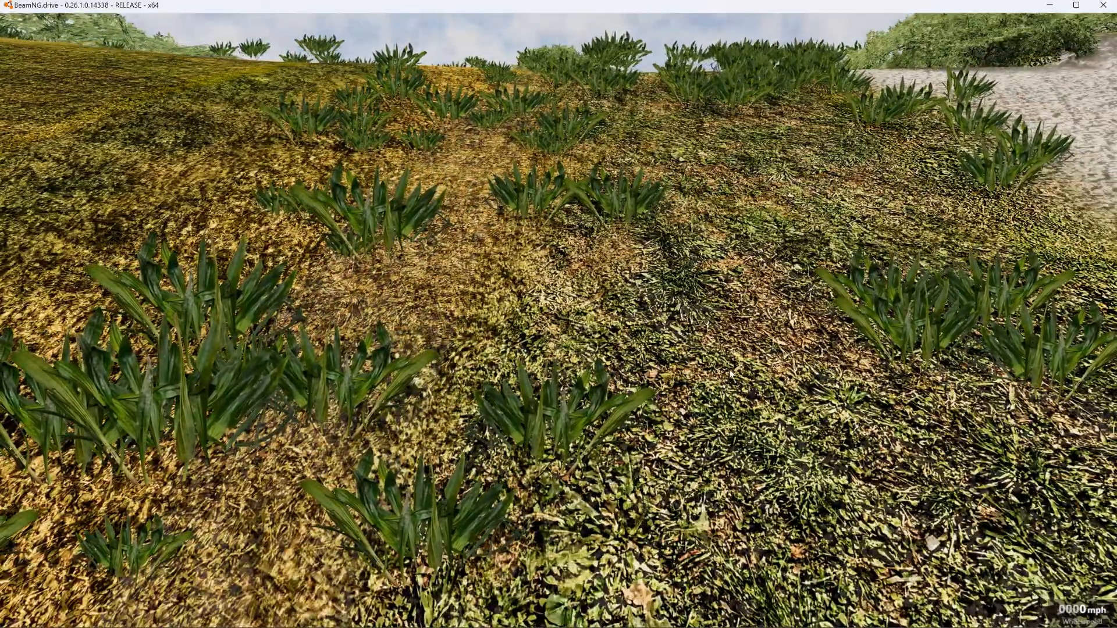
key(s)
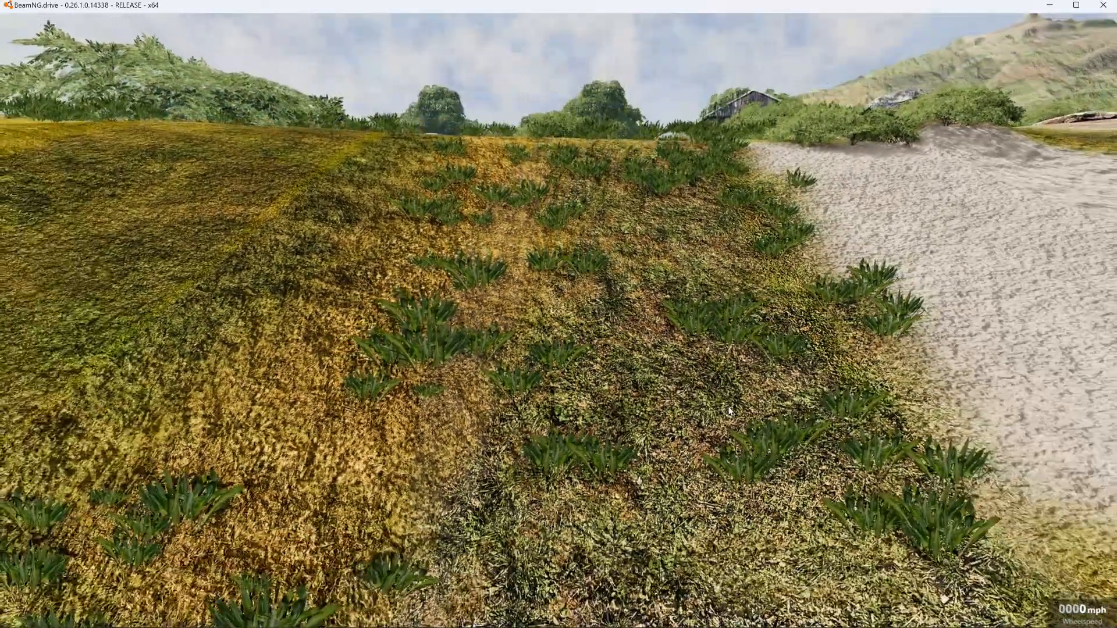
key(s)
key(a)
key(a)
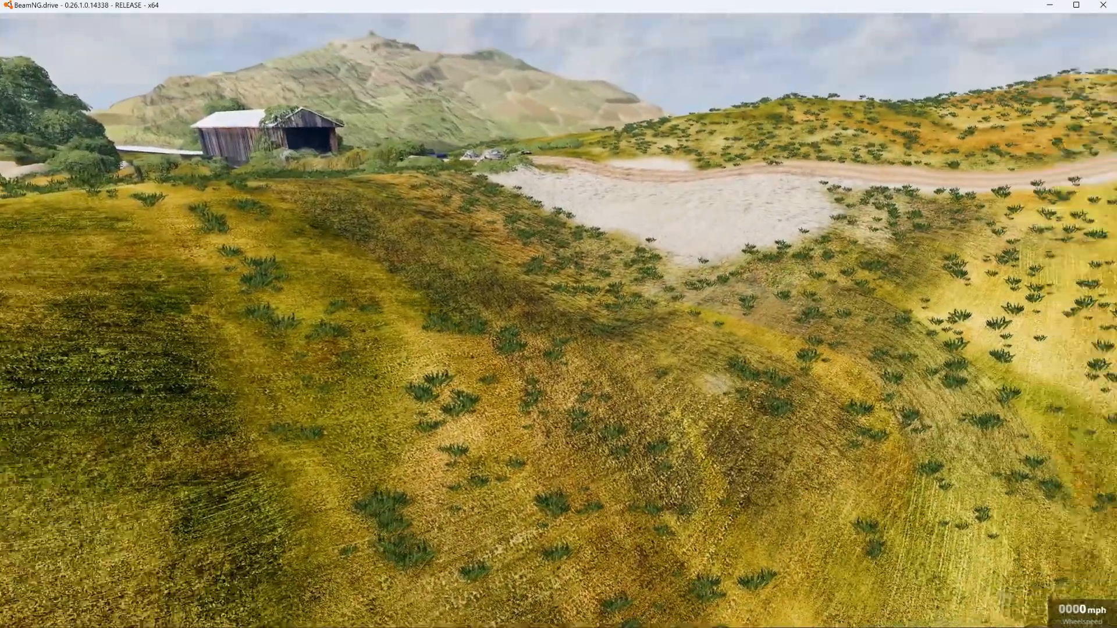
- Survey the dirt road, the blue pickup and the covered bridge from above
key(w)
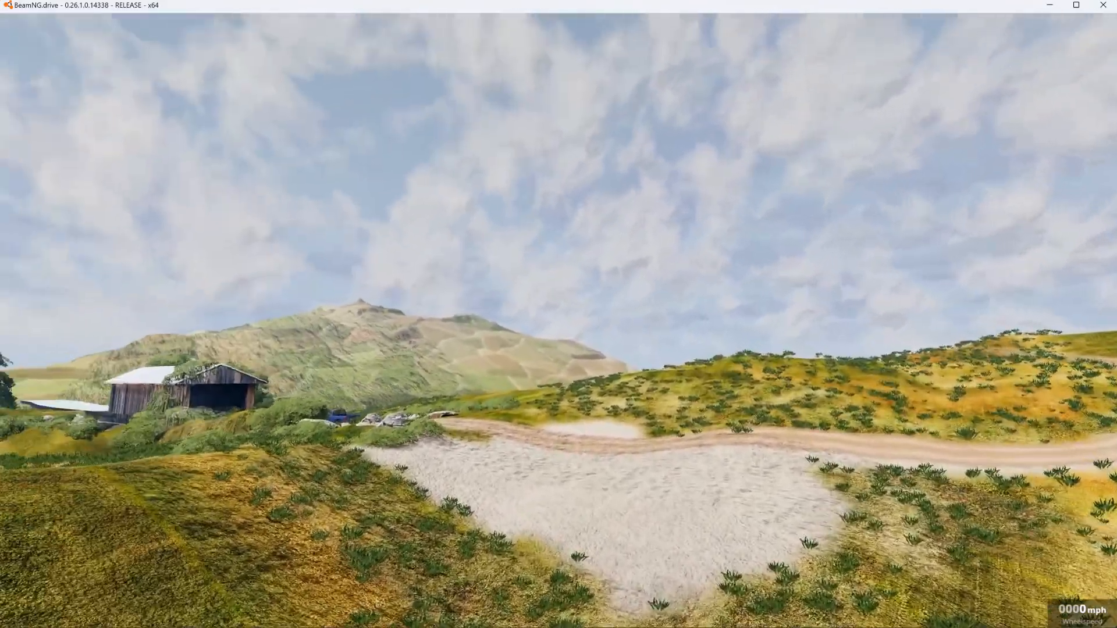
key(w)
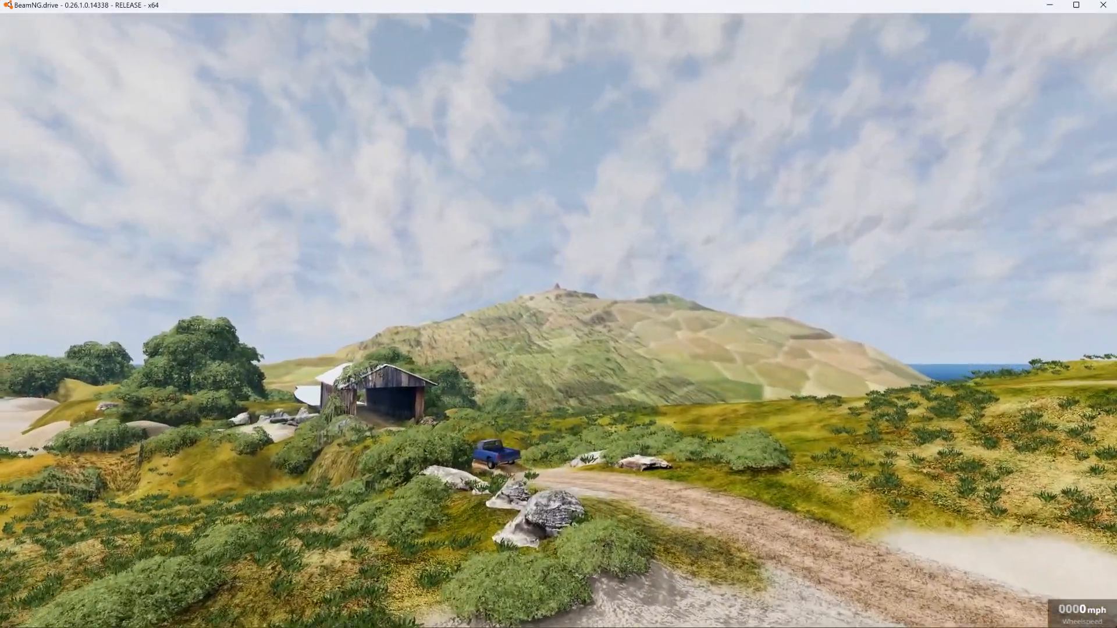
key(w)
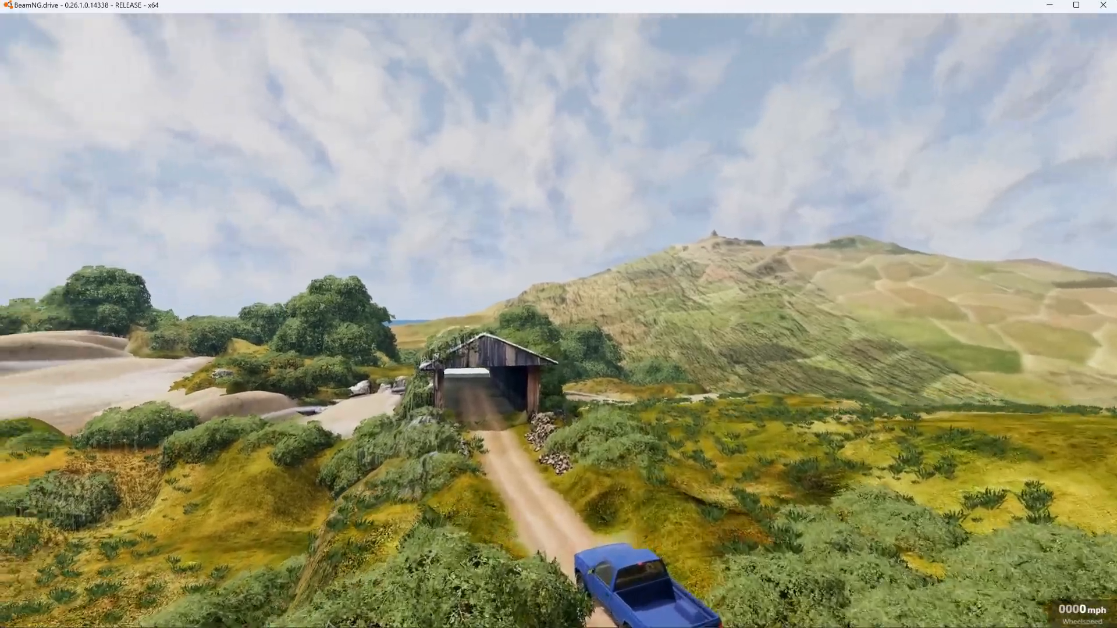
key(w)
key(s)
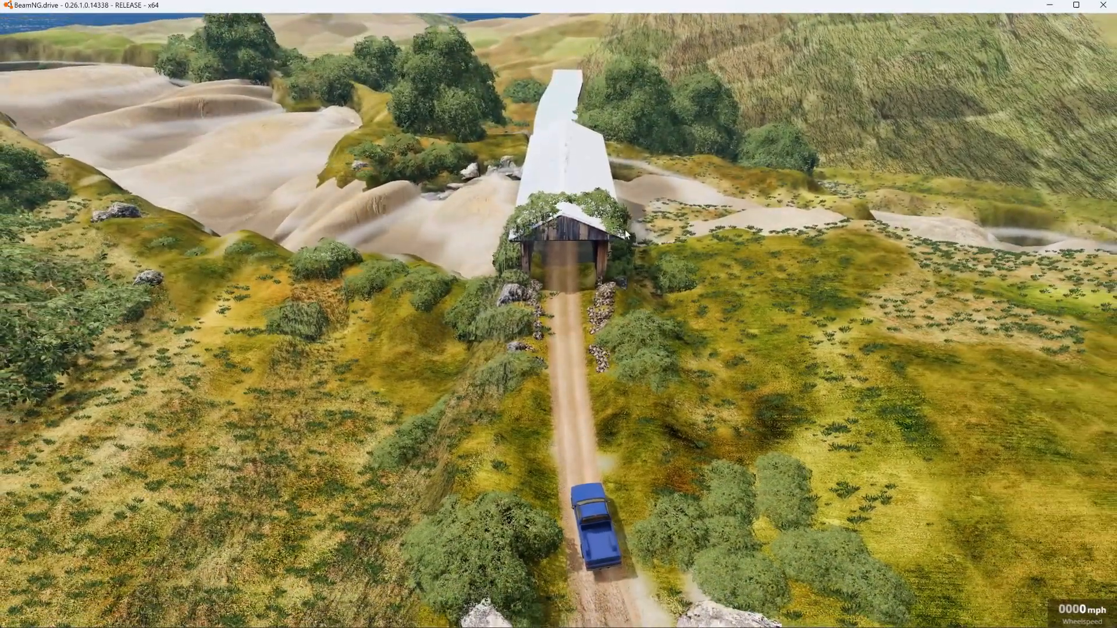
- Reopen the world editor, select the decal road over the covered bridge's roof and inspect it around the bridge entrance
key(F11)
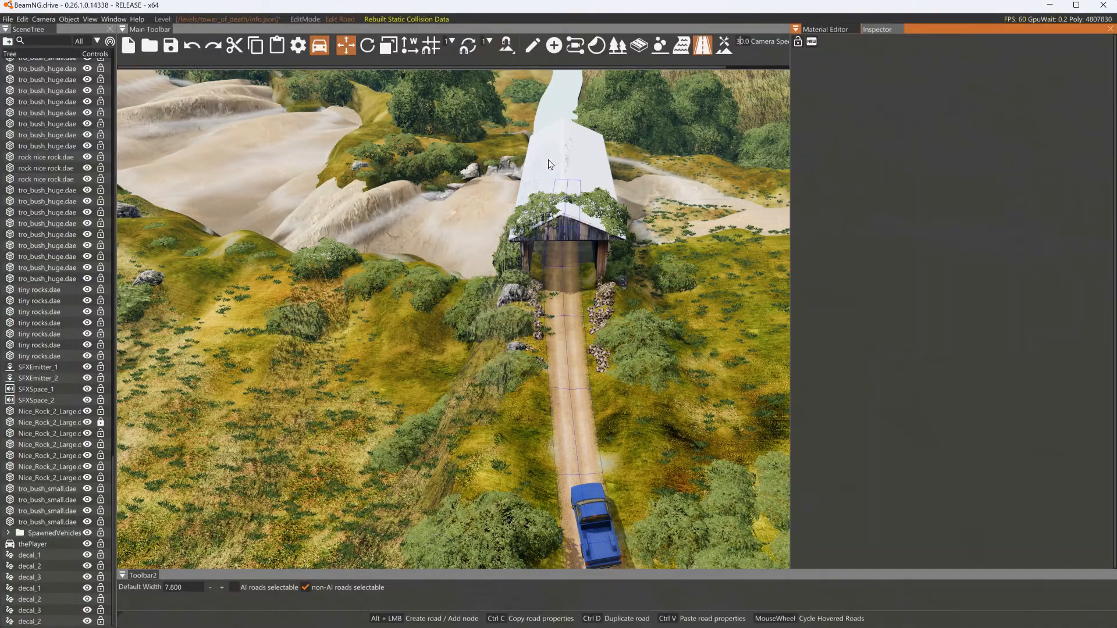
click(548, 160)
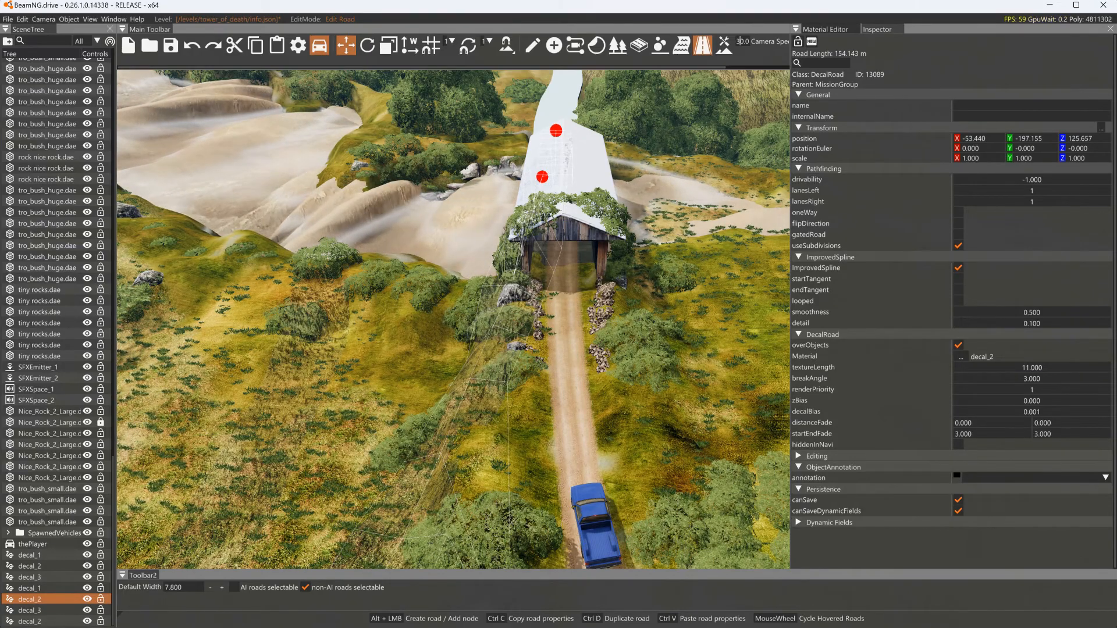
key(F11)
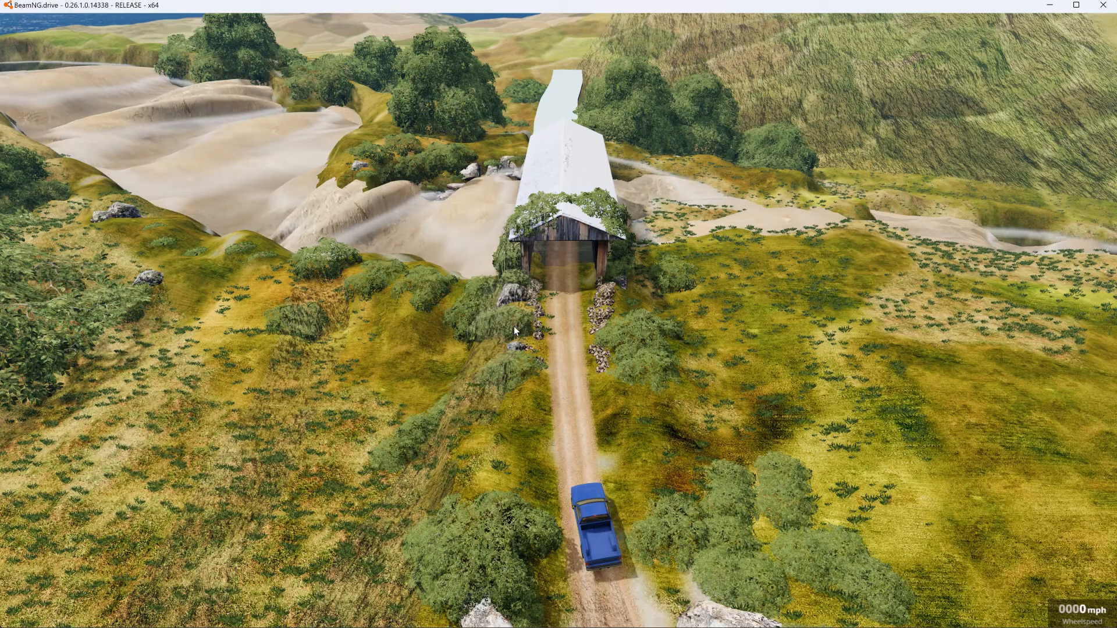
key(F11)
right_drag(587, 317, 533, 400)
key(w)
key(w)
key(w)
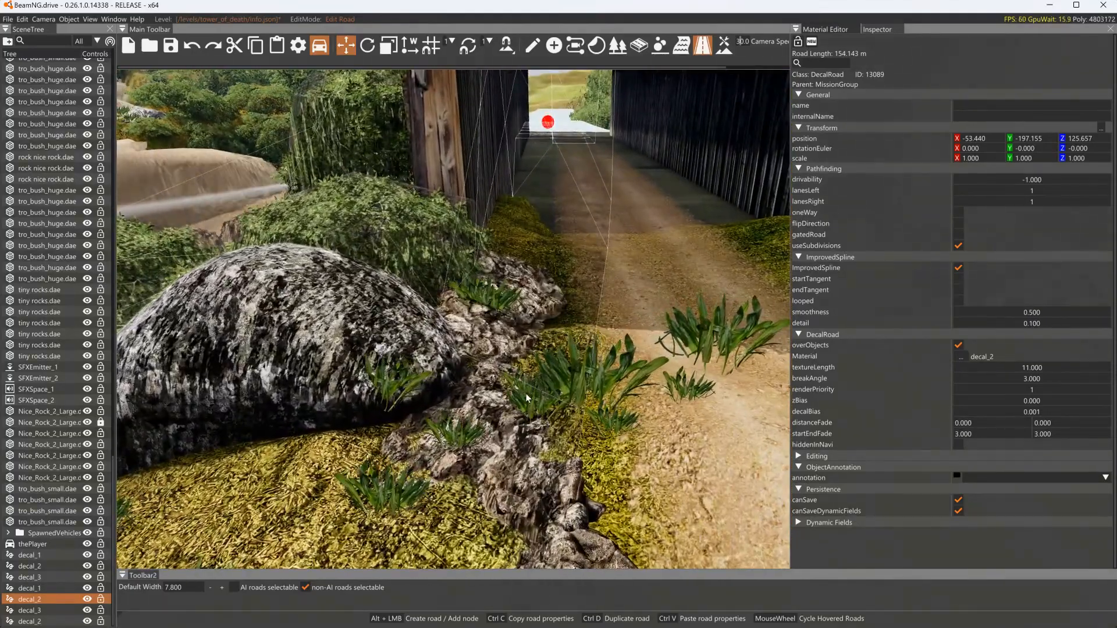
key(s)
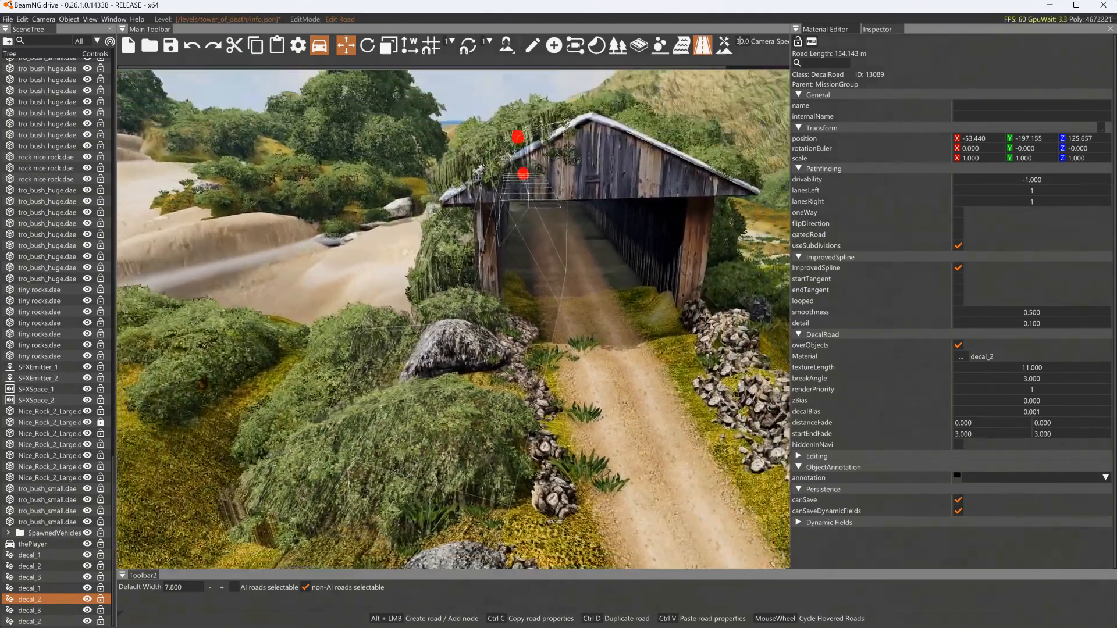
- Reposition the selected decal road's node on the near part of the covered bridge's roof
right_drag(454, 319, 396, 265)
key(w)
key(w)
right_drag(500, 175, 472, 265)
drag(385, 227, 320, 352)
right_drag(538, 337, 516, 300)
key(s)
key(a)
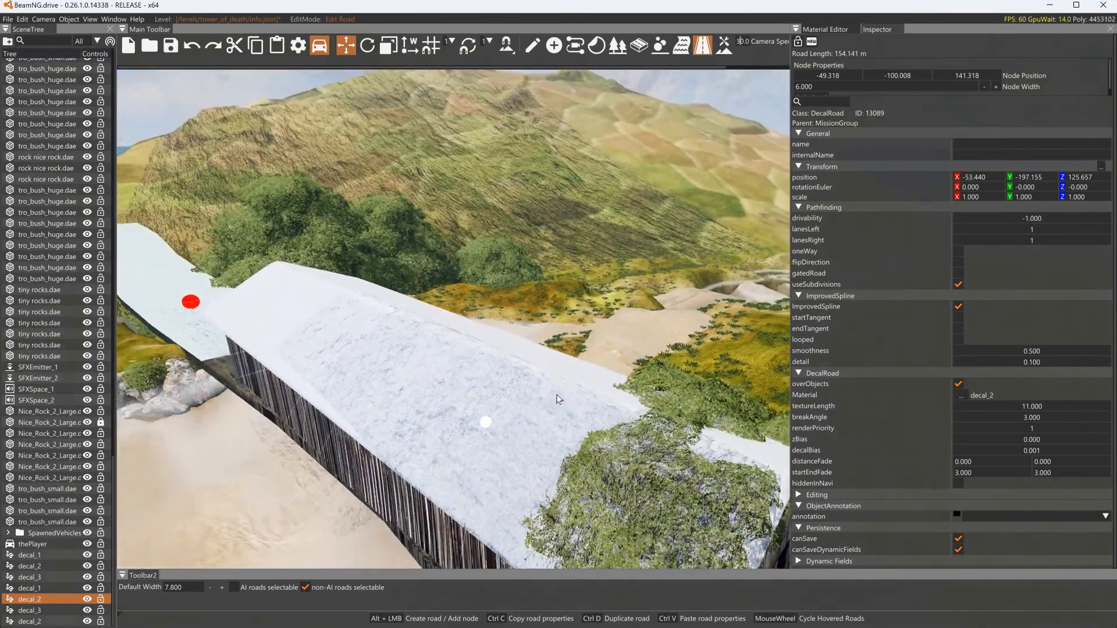
- Try the decal_1, decal_3 and decal_2 materials on the bridge roof's decal road and settle on decal_1
right_drag(558, 420, 501, 442)
key(d)
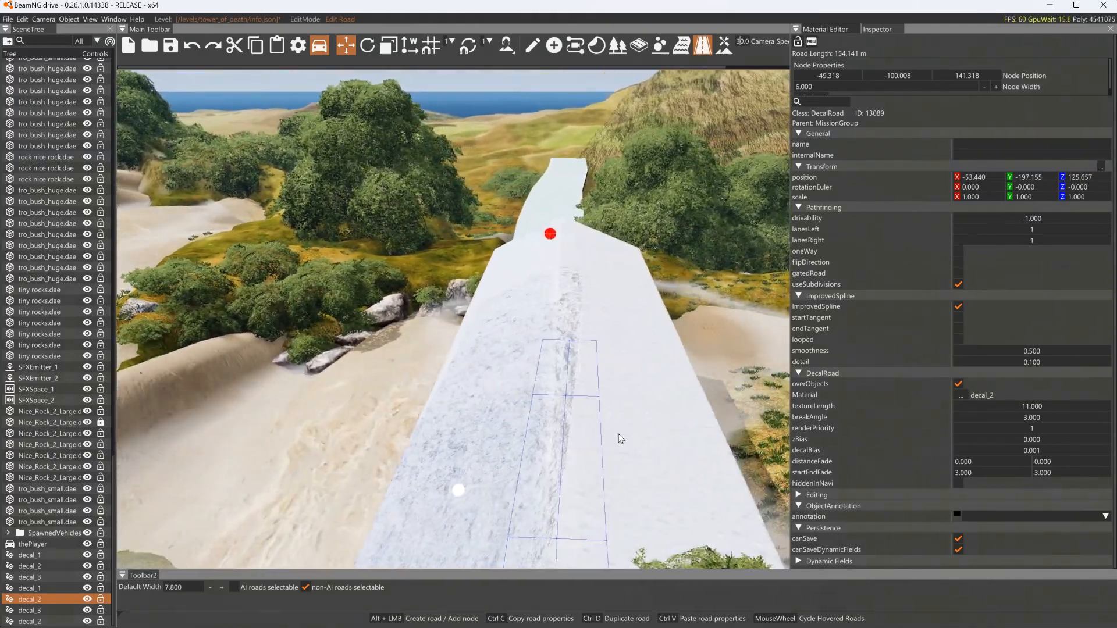
right_drag(621, 435, 667, 480)
key(s)
key(a)
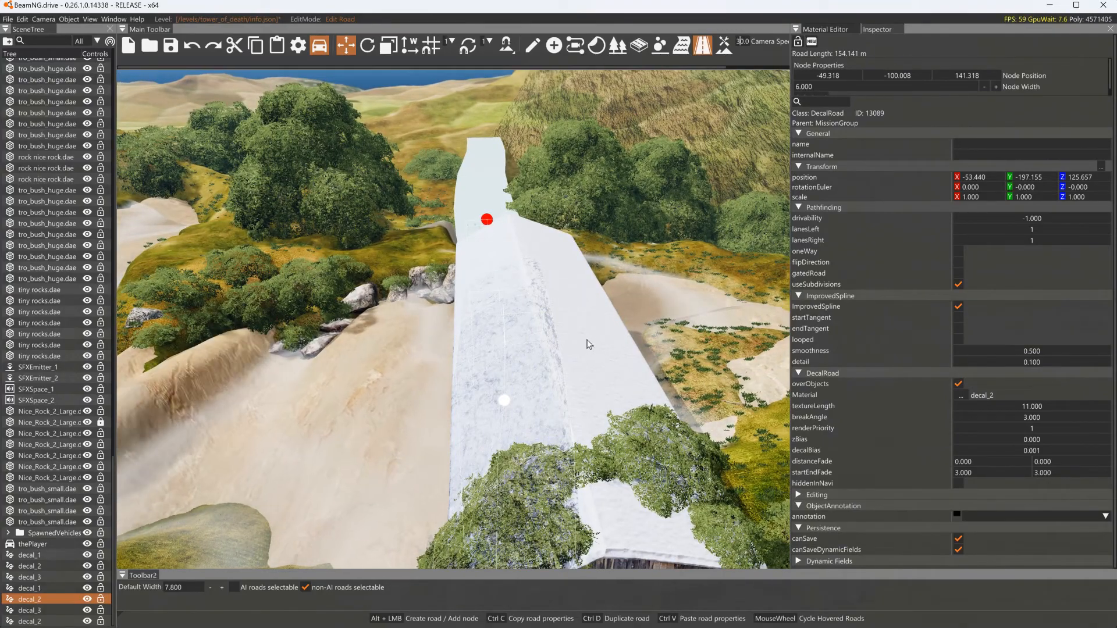
key(a)
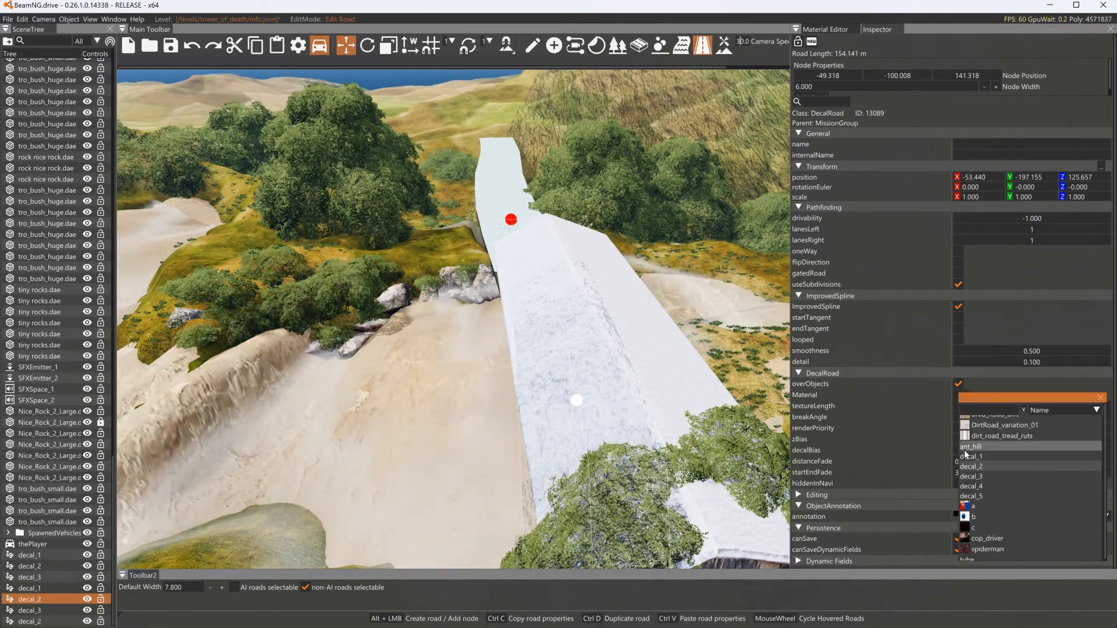
click(971, 456)
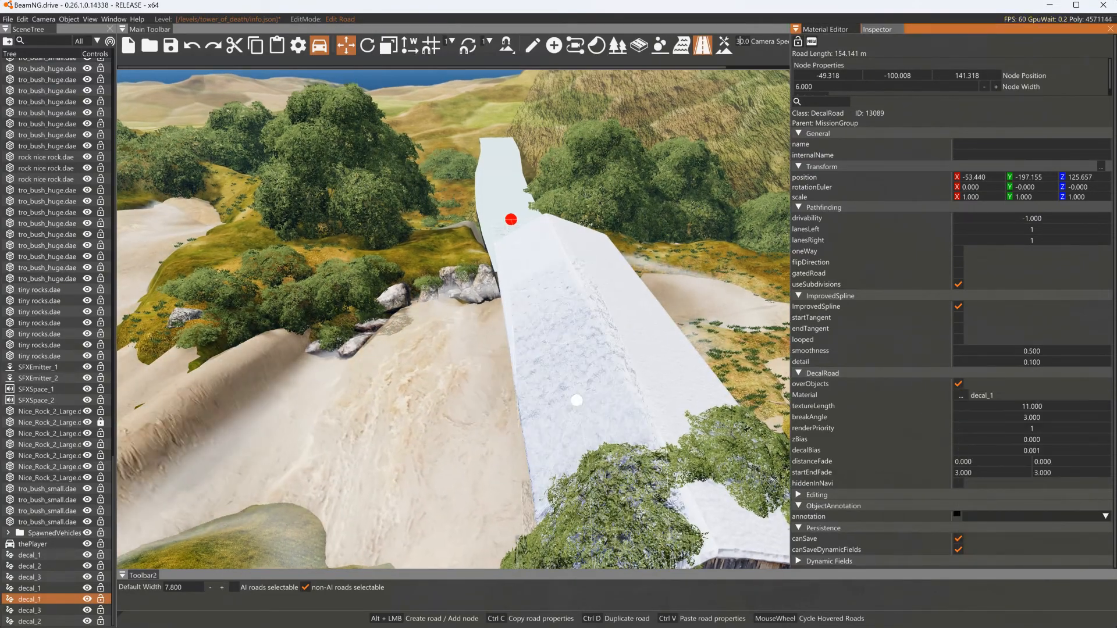
click(958, 395)
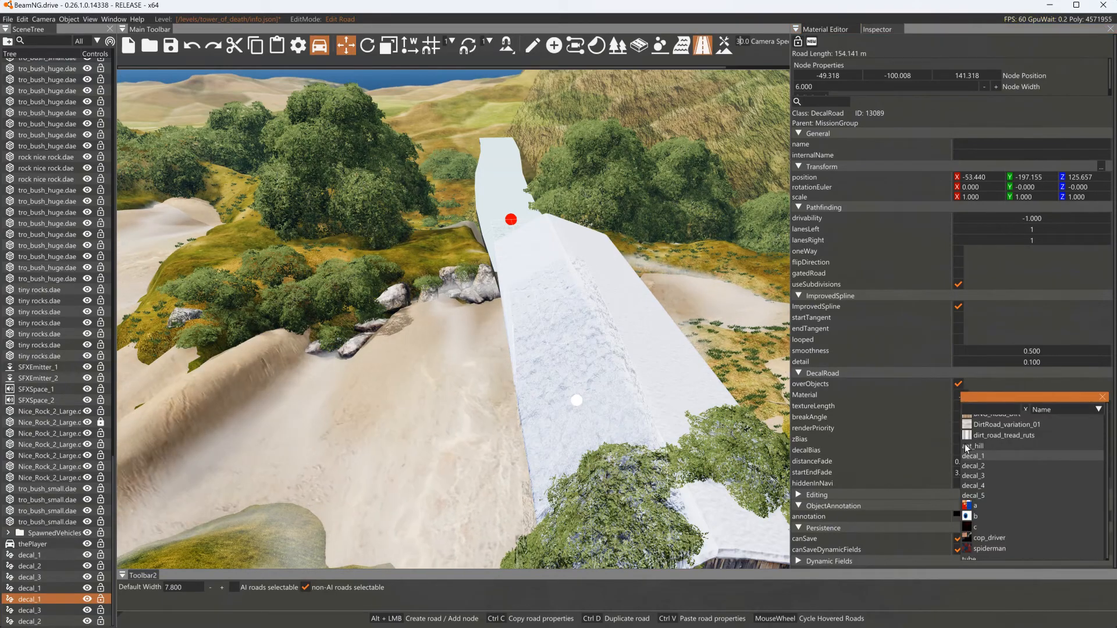
click(973, 475)
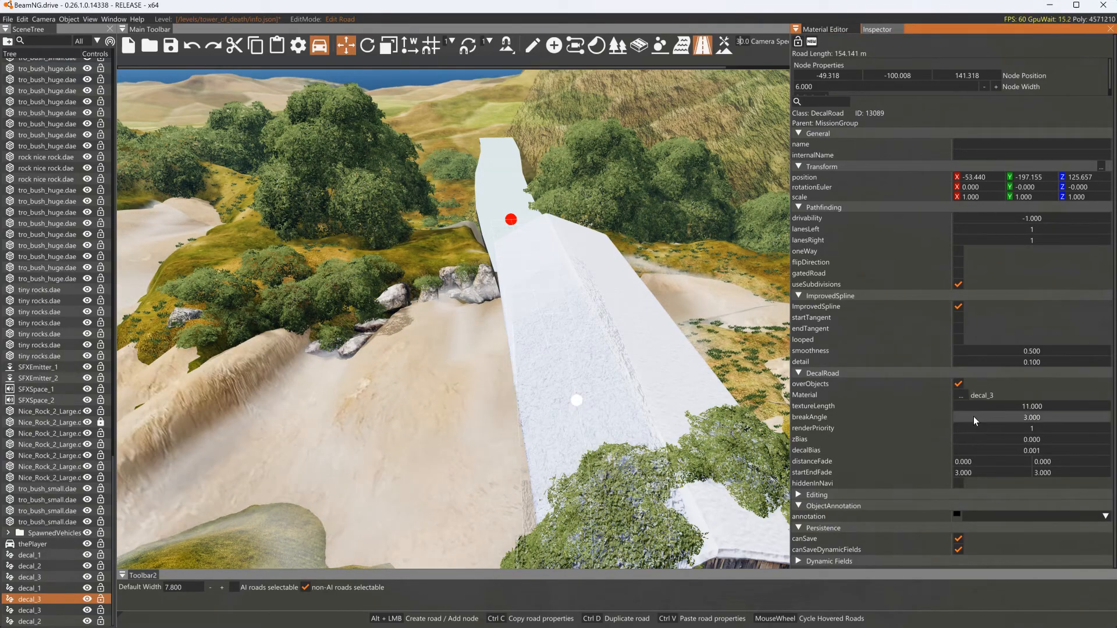
click(962, 395)
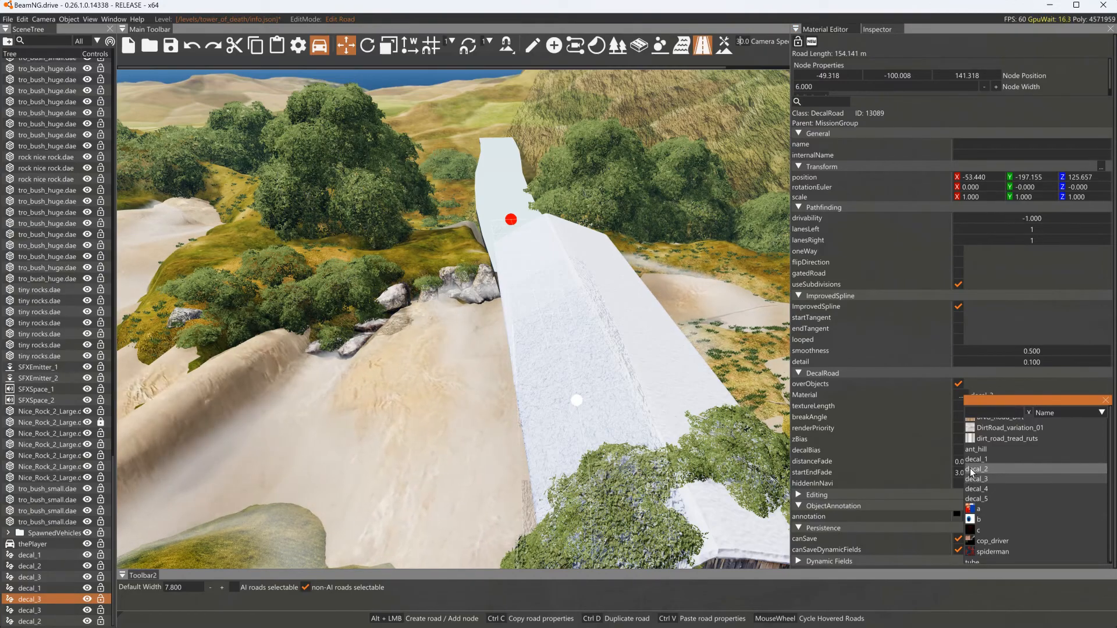
click(975, 468)
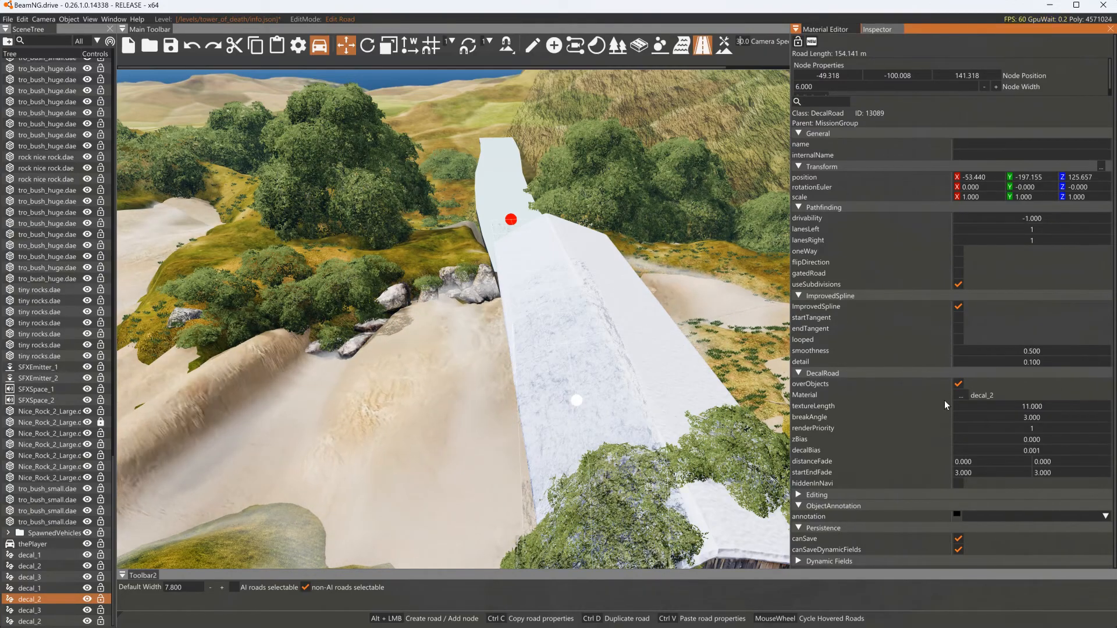
click(959, 395)
click(975, 463)
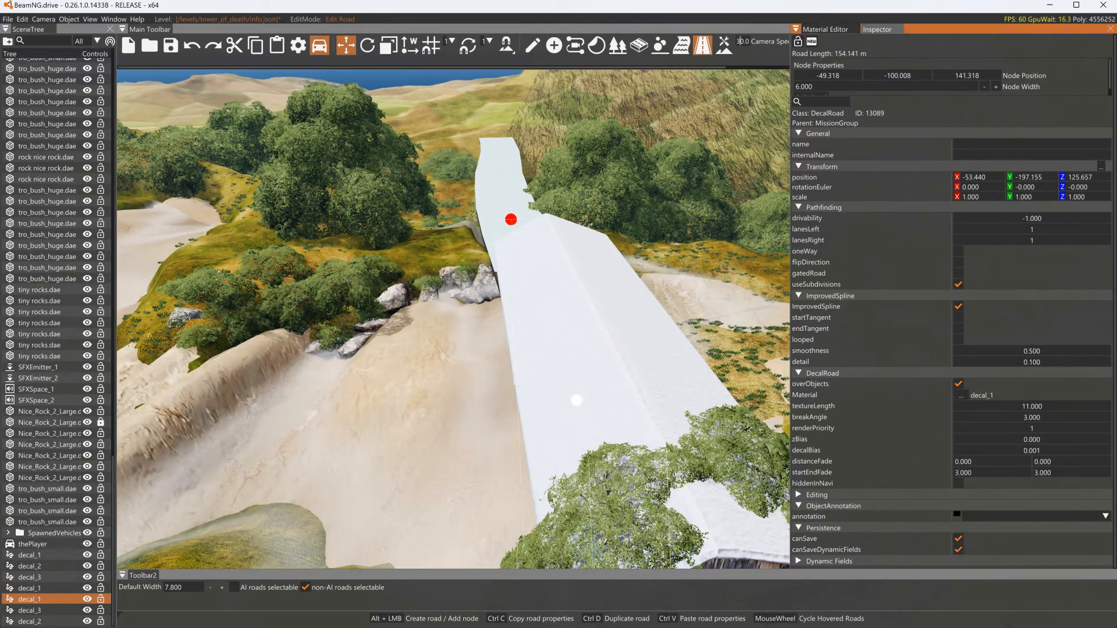
- Move the decal road's far end node further along the white bridge deck and add another node there to lengthen it
right_drag(717, 361, 657, 308)
key(w)
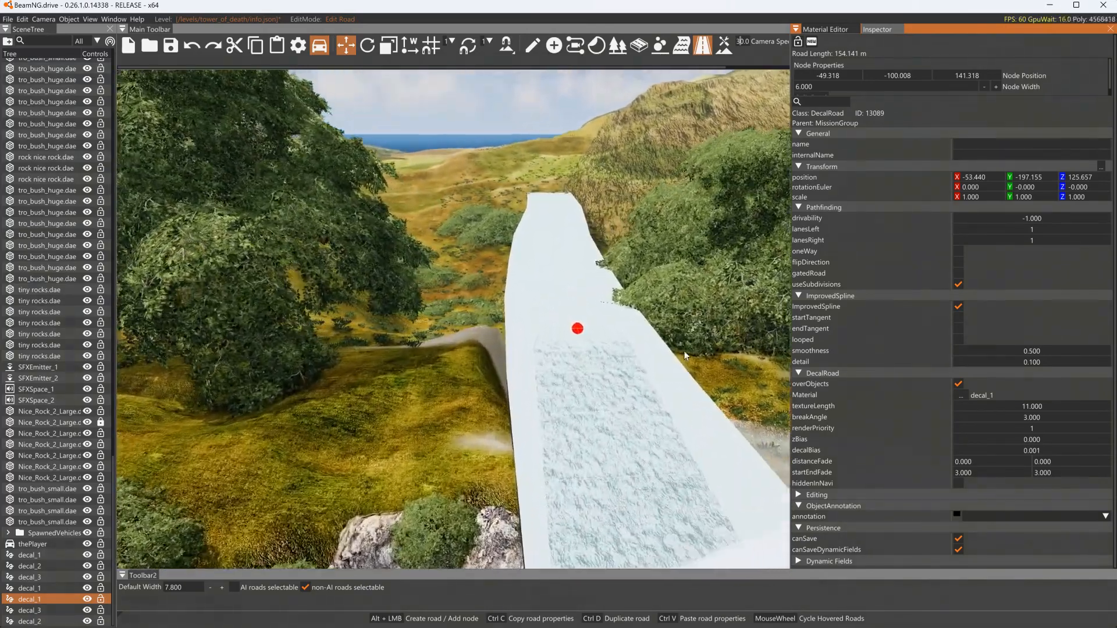
drag(583, 332, 548, 190)
alt+click(546, 187)
- Examine how the decal texture wraps over the deck and floor at the bridge's far opening
right_drag(562, 271, 634, 297)
key(w)
key(a)
key(s)
right_drag(562, 297, 651, 302)
key(w)
key(s)
right_drag(513, 427, 512, 425)
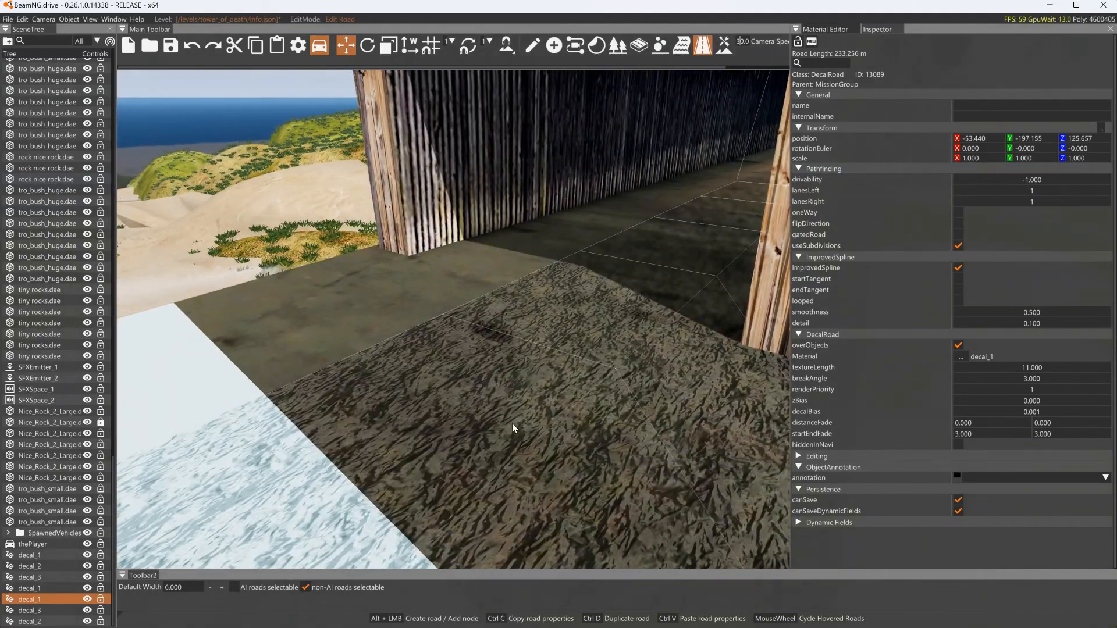
- Set the bridge decal road's texture length to 3.4 while viewing the long white deck
key(d)
right_drag(543, 376, 282, 314)
key(s)
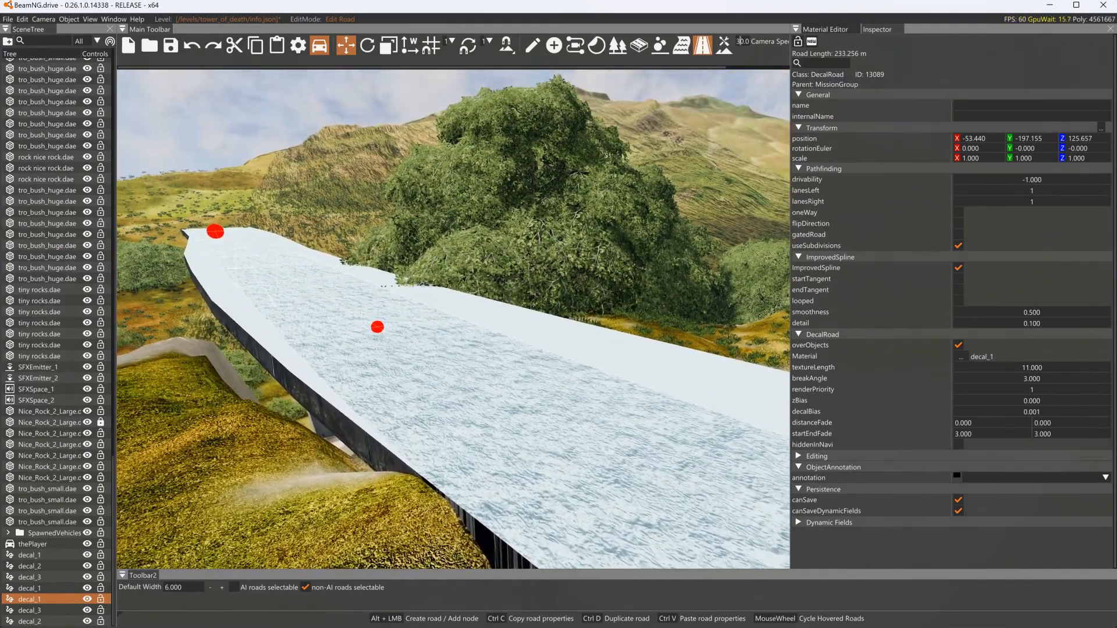
drag(1007, 370, 981, 365)
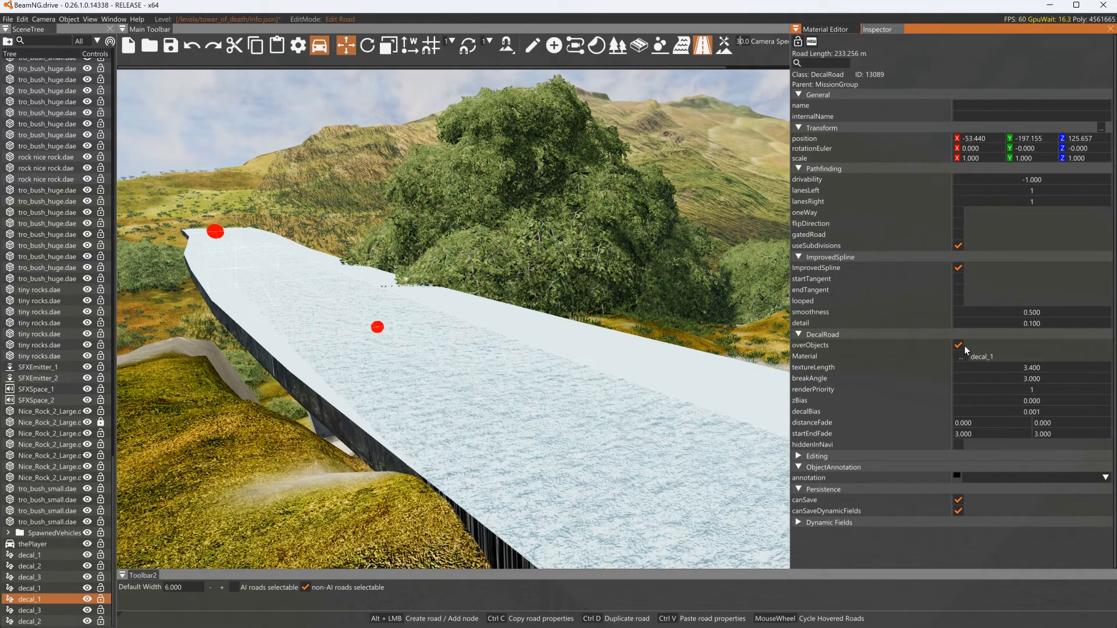
- Select the decal_2 road on the hillside and move its end node nearest the grassy slope outward to cover more terrain
right_drag(698, 294, 559, 281)
key(w)
click(558, 254)
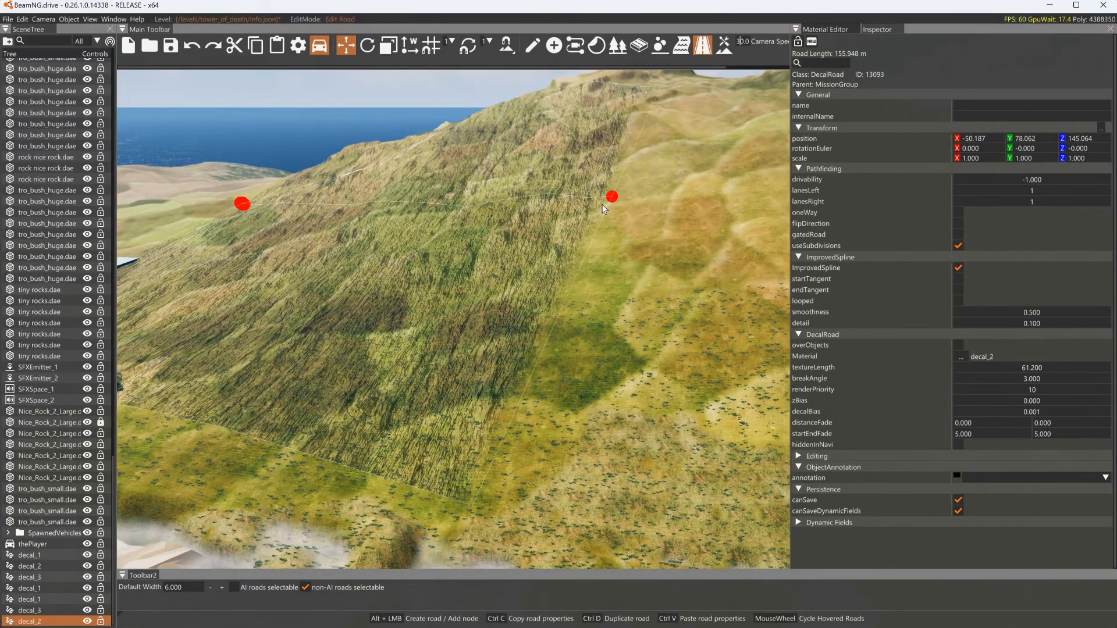
drag(611, 200, 840, 222)
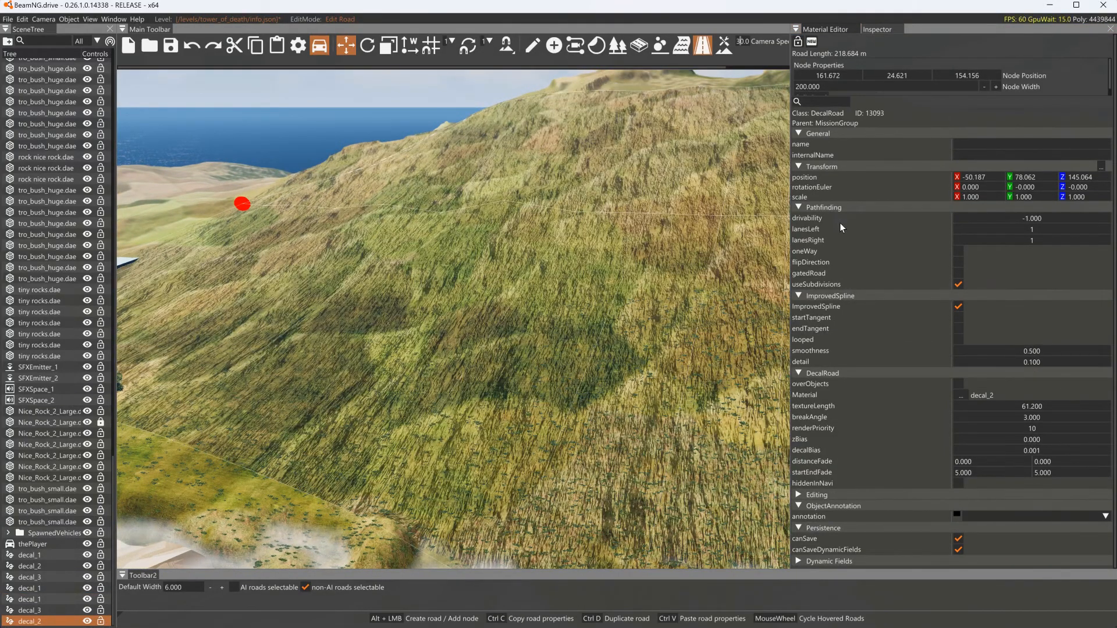
drag(1022, 234, 1062, 235)
- Move the hillside decal road's opposite end node outward so the texture spreads across the neighbouring hills
right_drag(721, 250, 559, 263)
key(s)
drag(522, 265, 144, 367)
right_drag(329, 298, 319, 281)
key(w)
right_drag(494, 259, 542, 207)
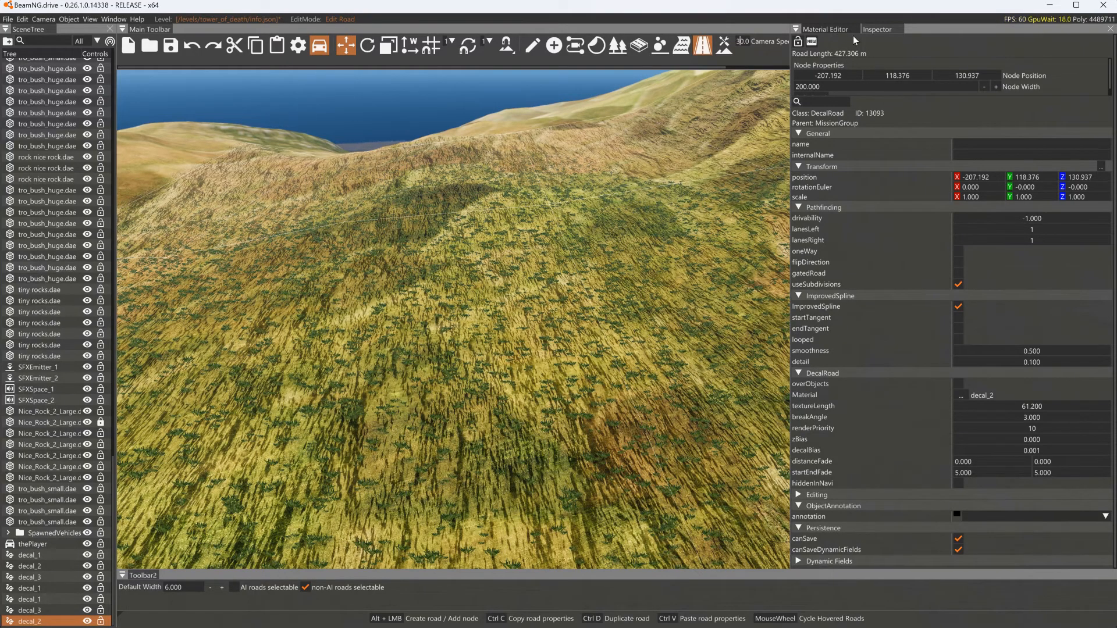
- Search the Material Editor for "deca" and look through the matching decal materials
click(826, 29)
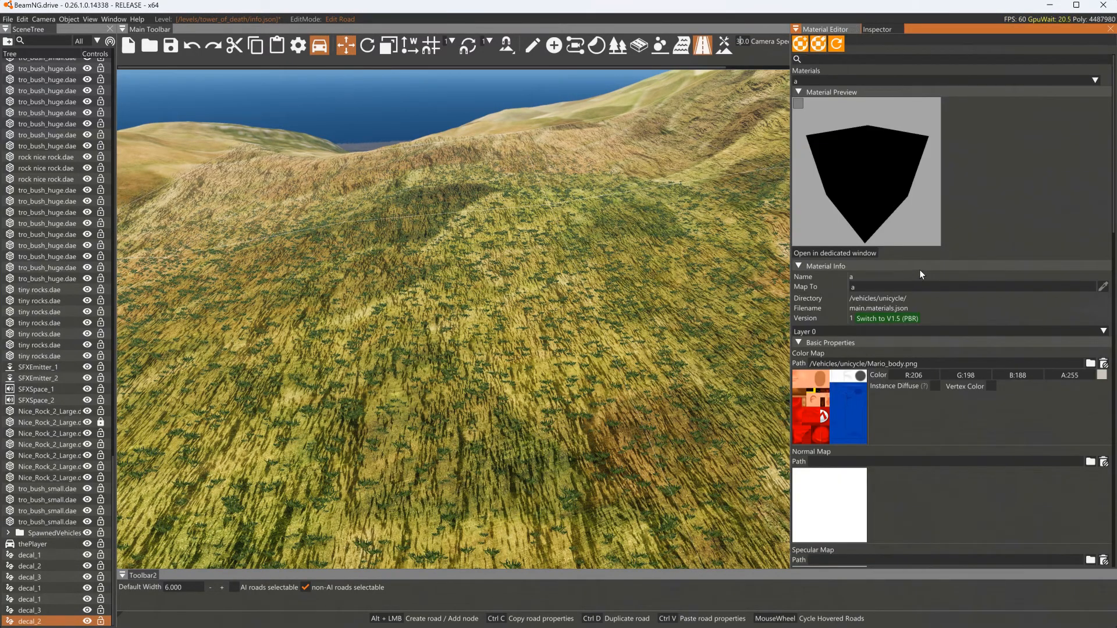
click(925, 82)
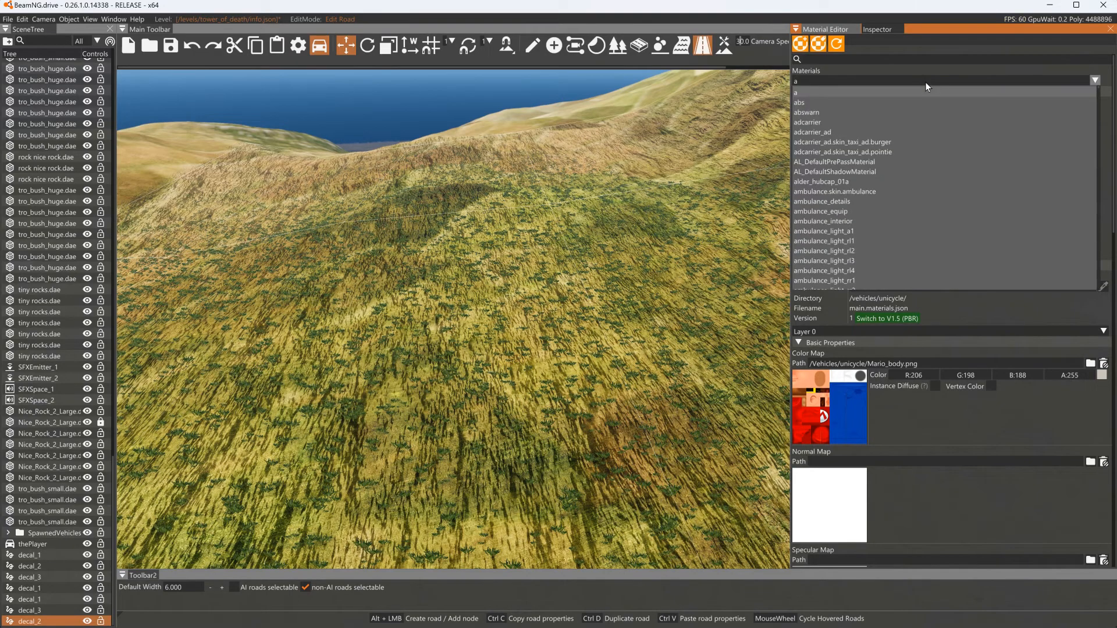
click(854, 81)
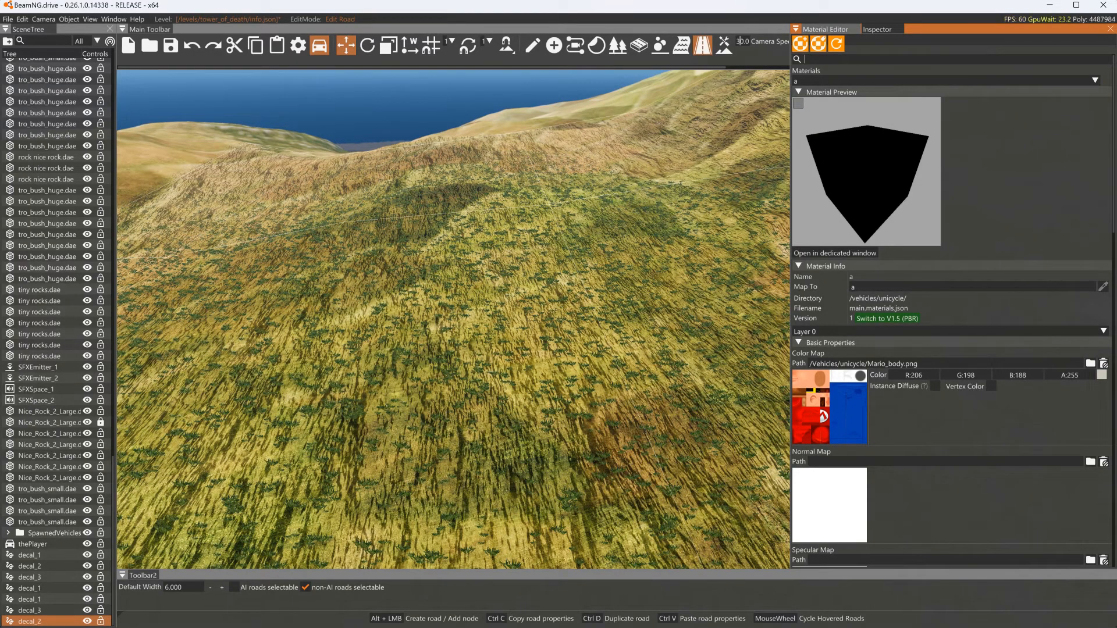
text(deca)
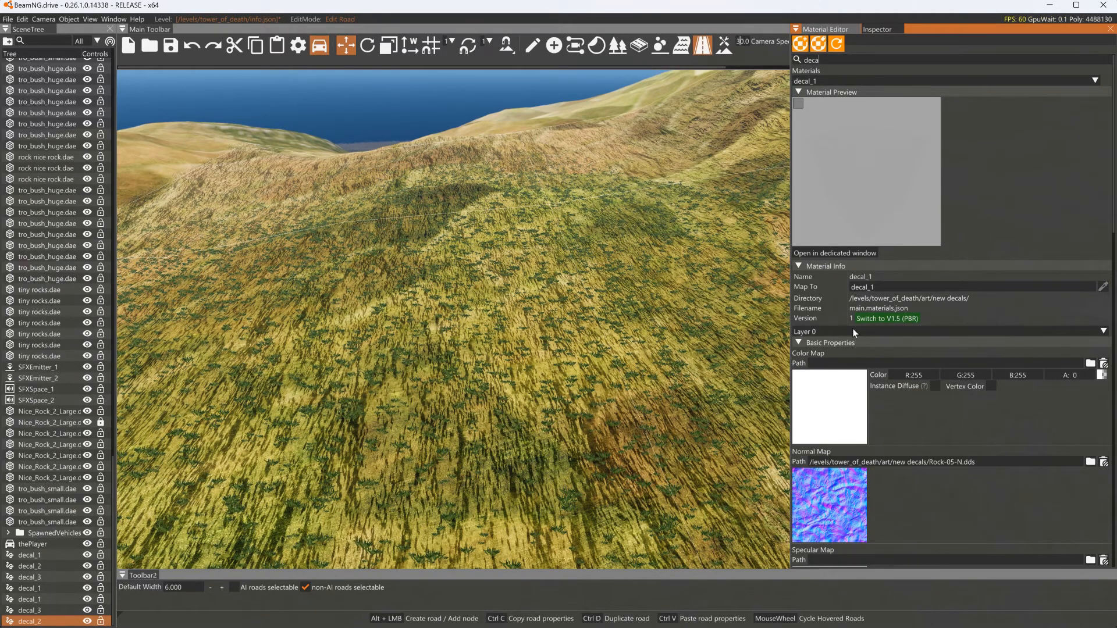
click(864, 83)
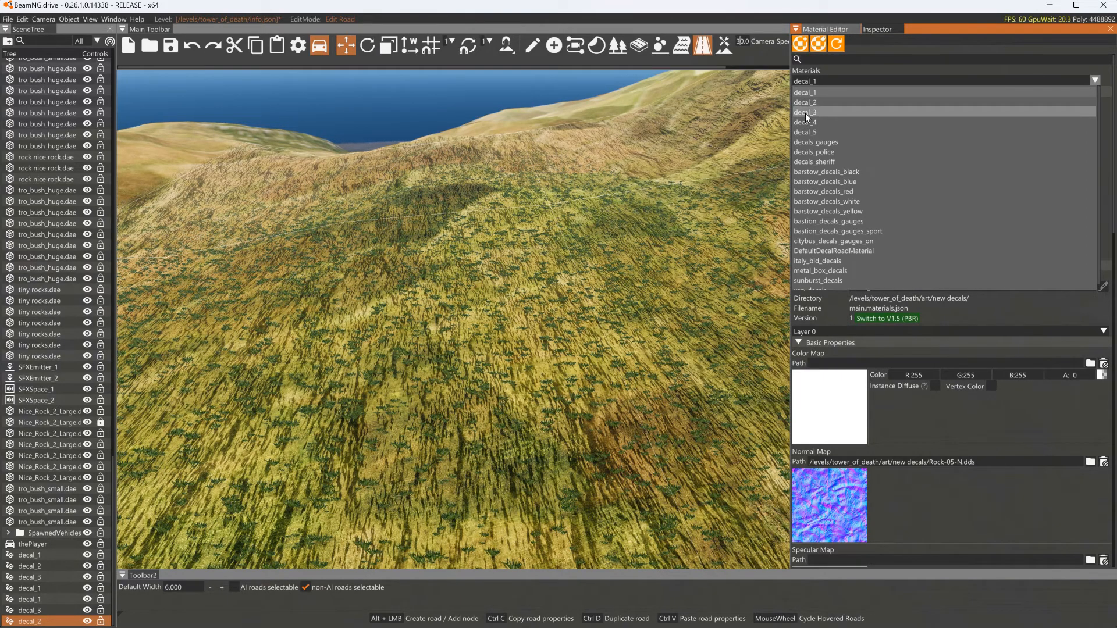
- Return to the hillside decal road's properties and show the materials available for it
click(881, 28)
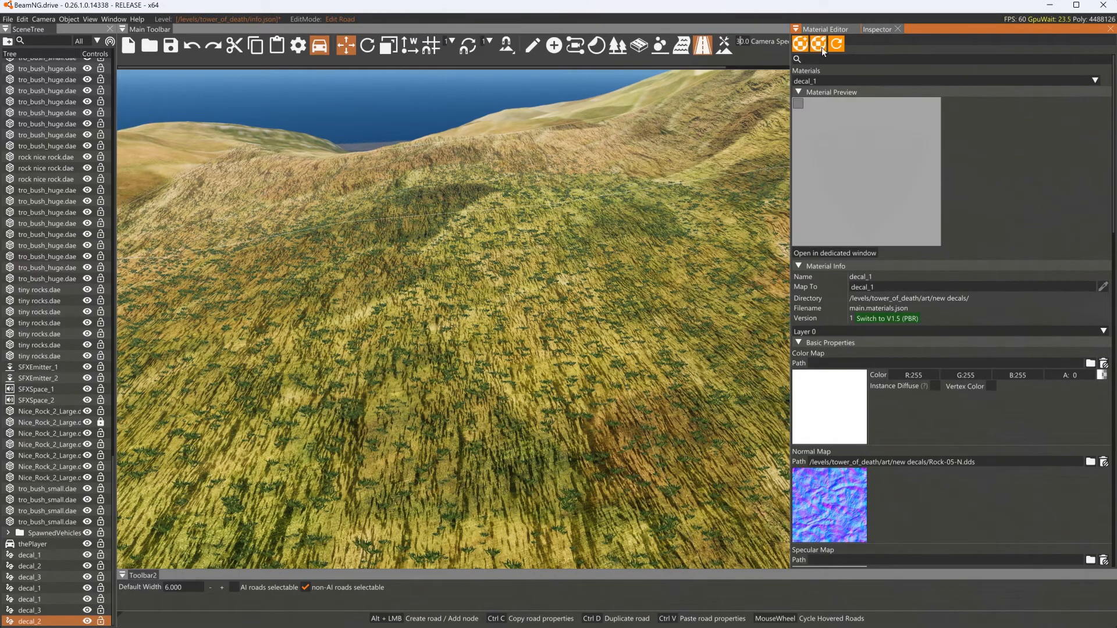
click(573, 225)
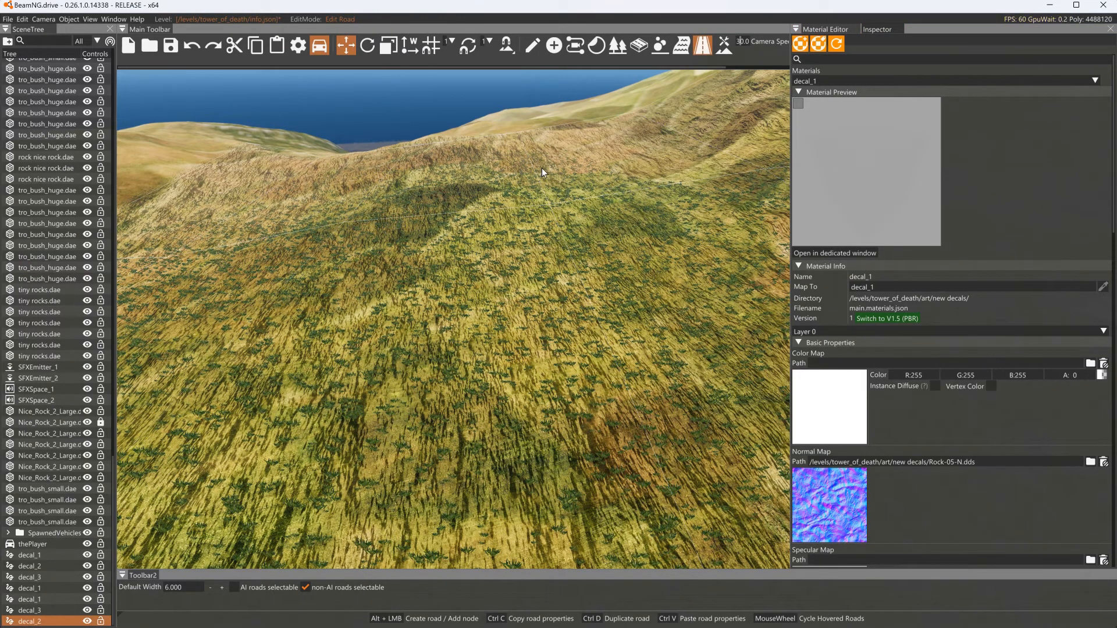
click(873, 30)
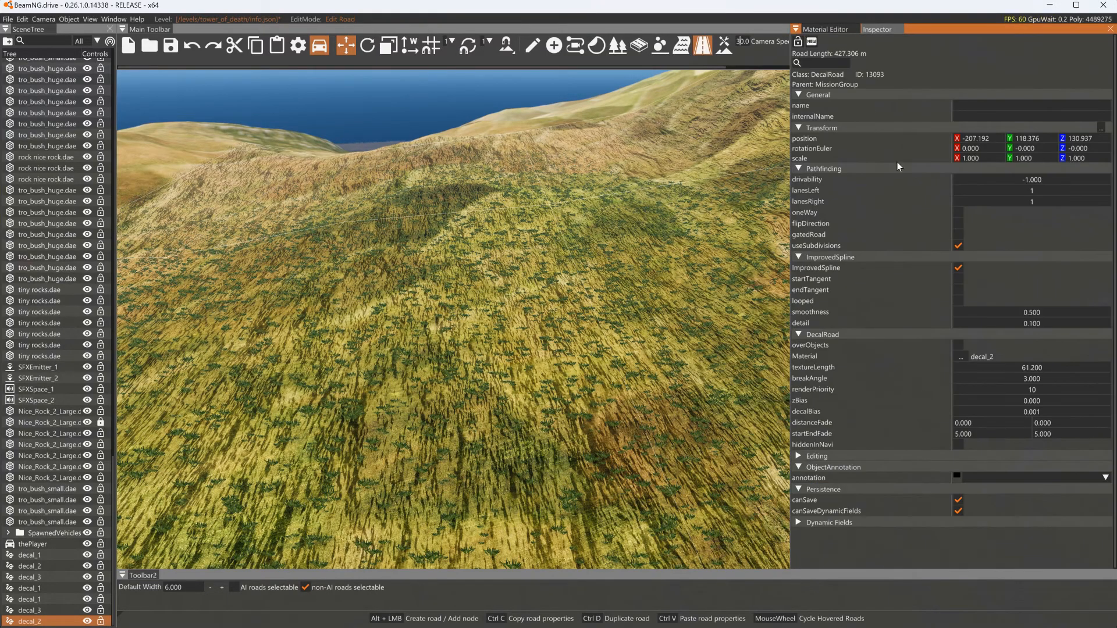
click(960, 357)
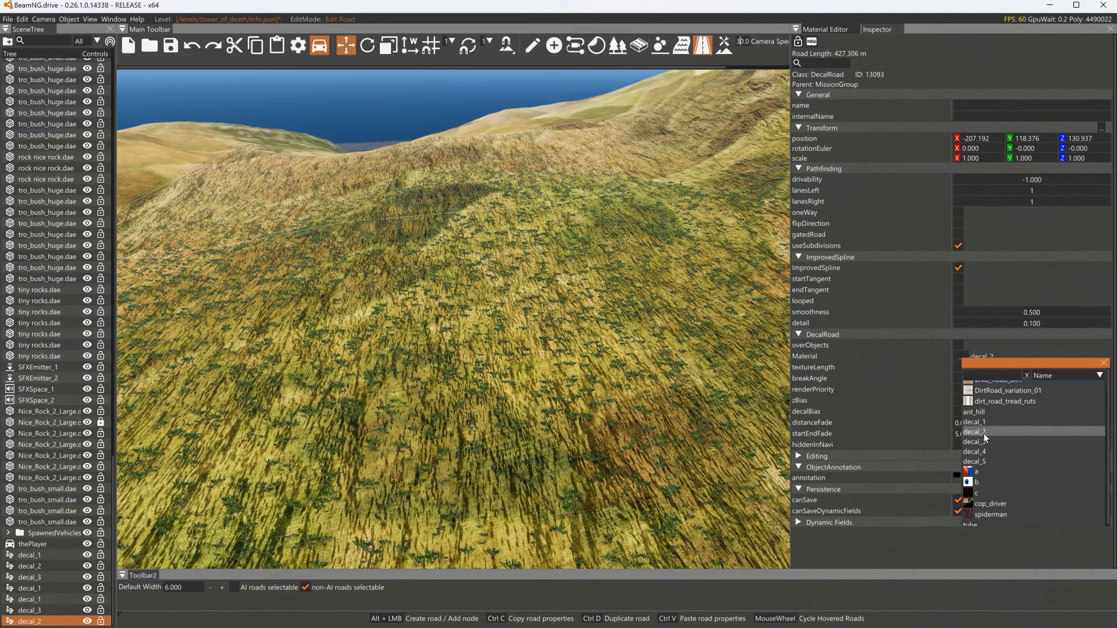
- Switch to File Explorer and open the art folder of the tower_of_death level inside the 0.26 user folder
click(1049, 6)
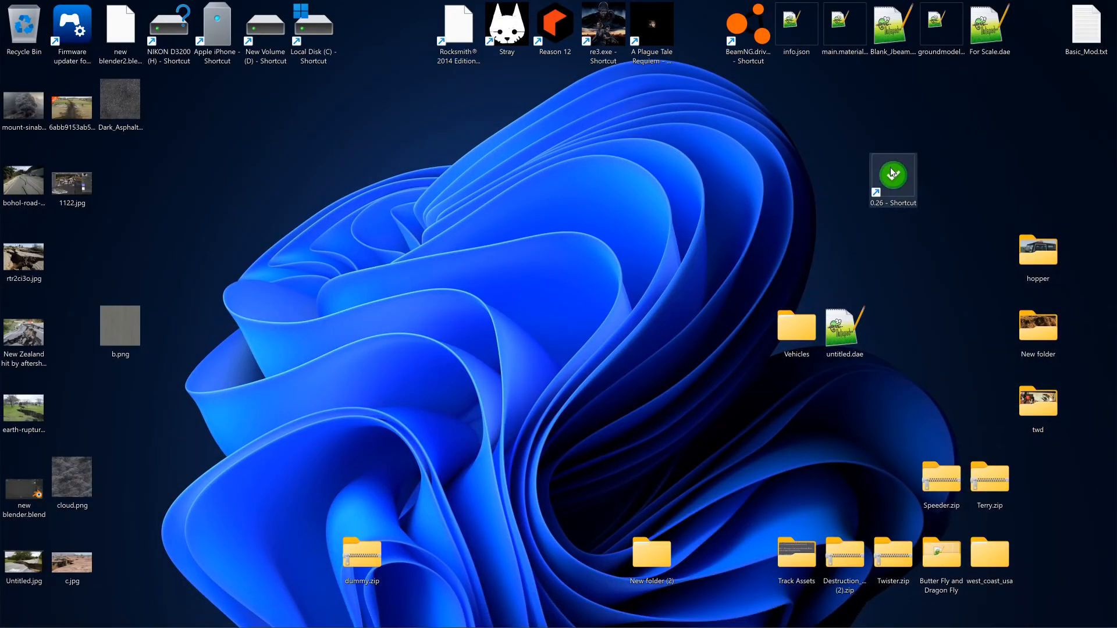
double_click(892, 173)
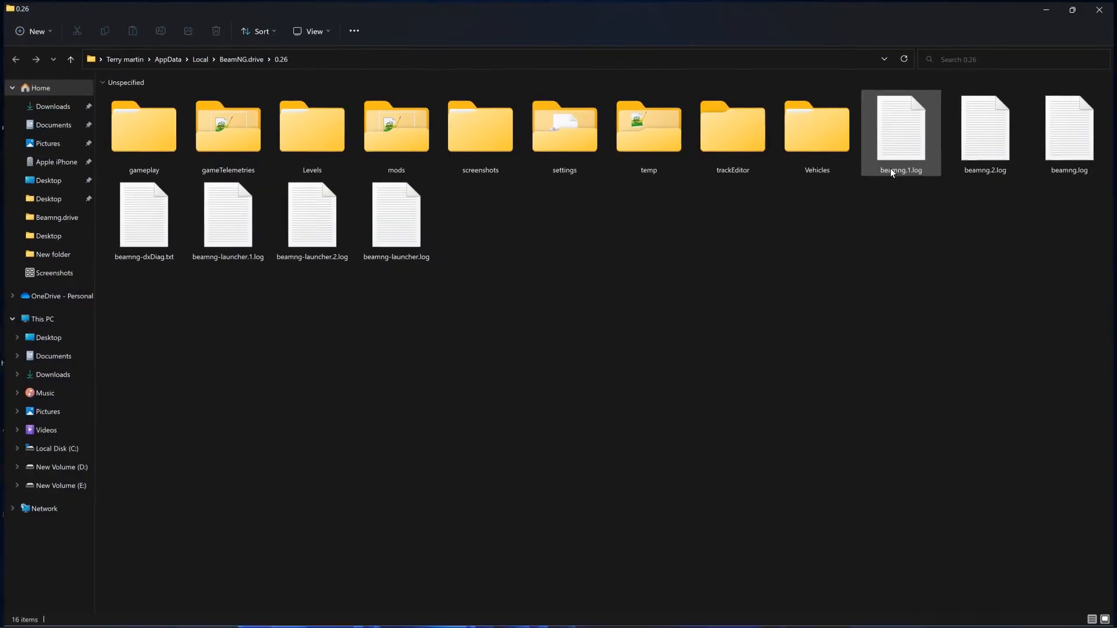
double_click(306, 148)
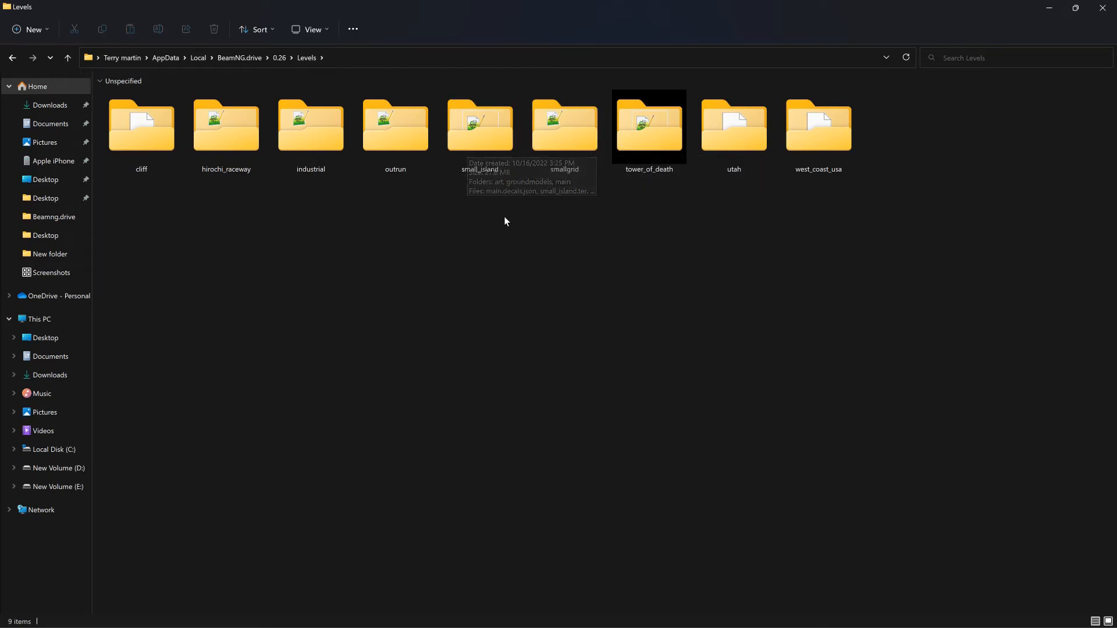
double_click(637, 133)
click(163, 131)
double_click(162, 129)
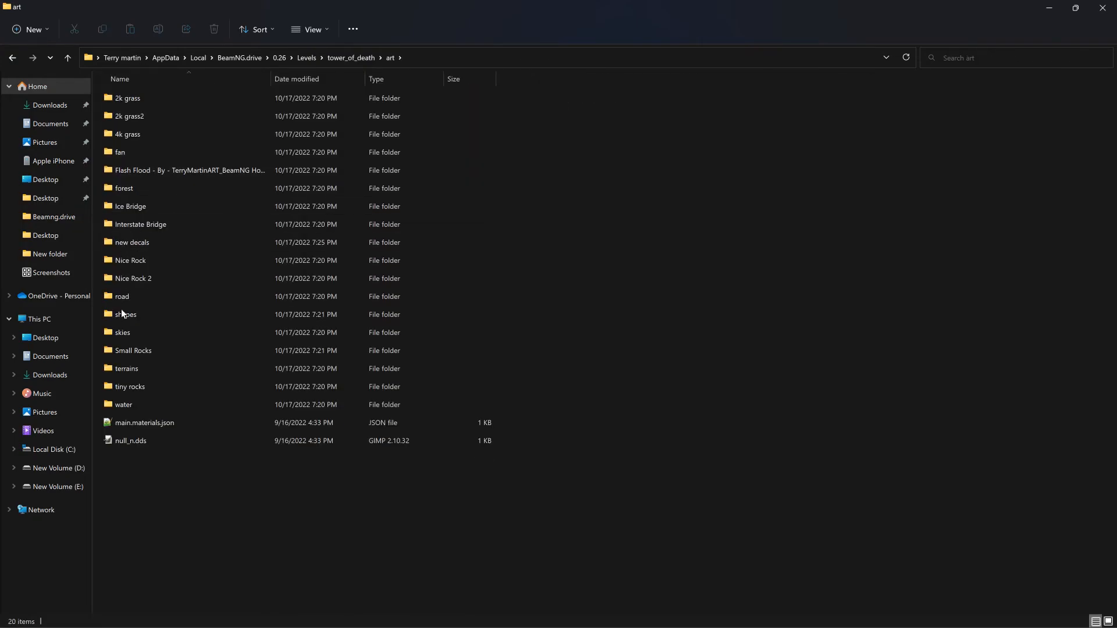
- Open main.materials.json from the new decals folder in the level's art folder
click(131, 244)
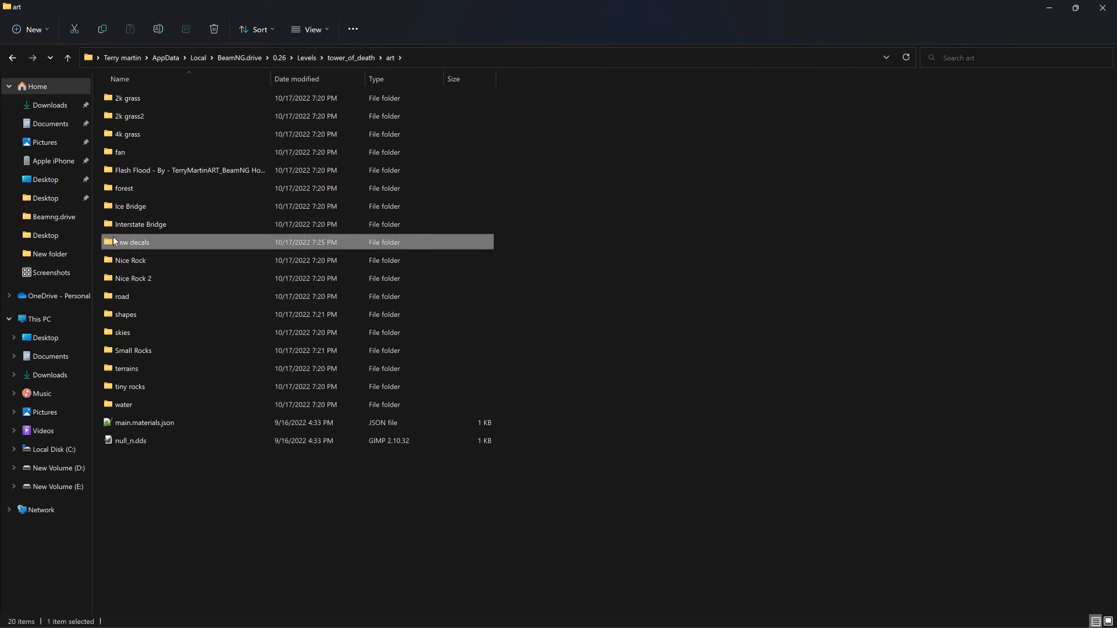
double_click(140, 243)
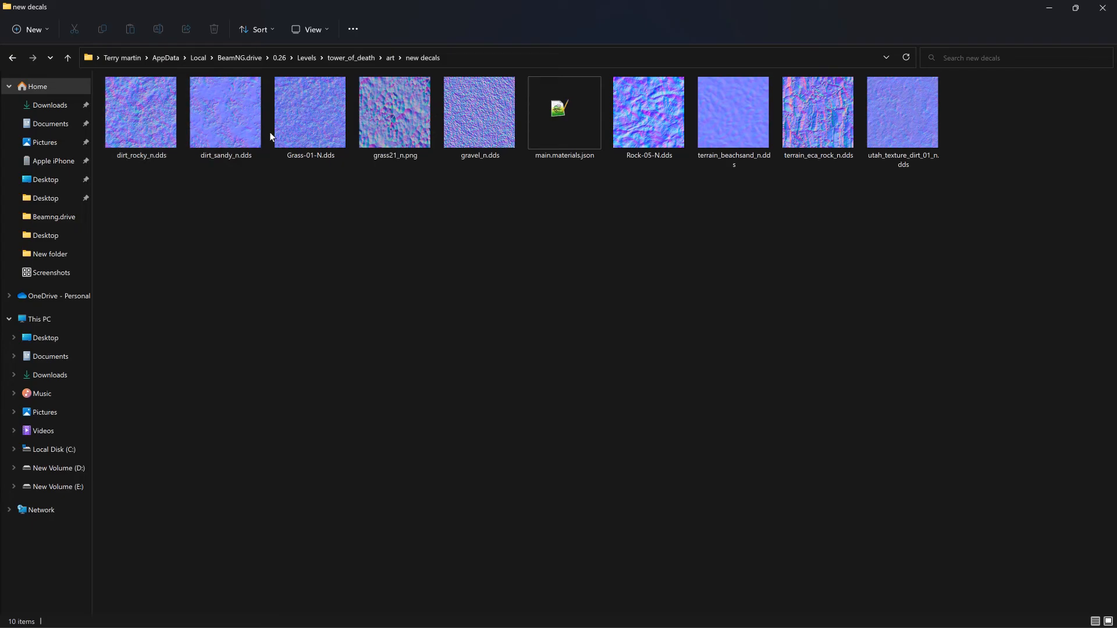
click(572, 125)
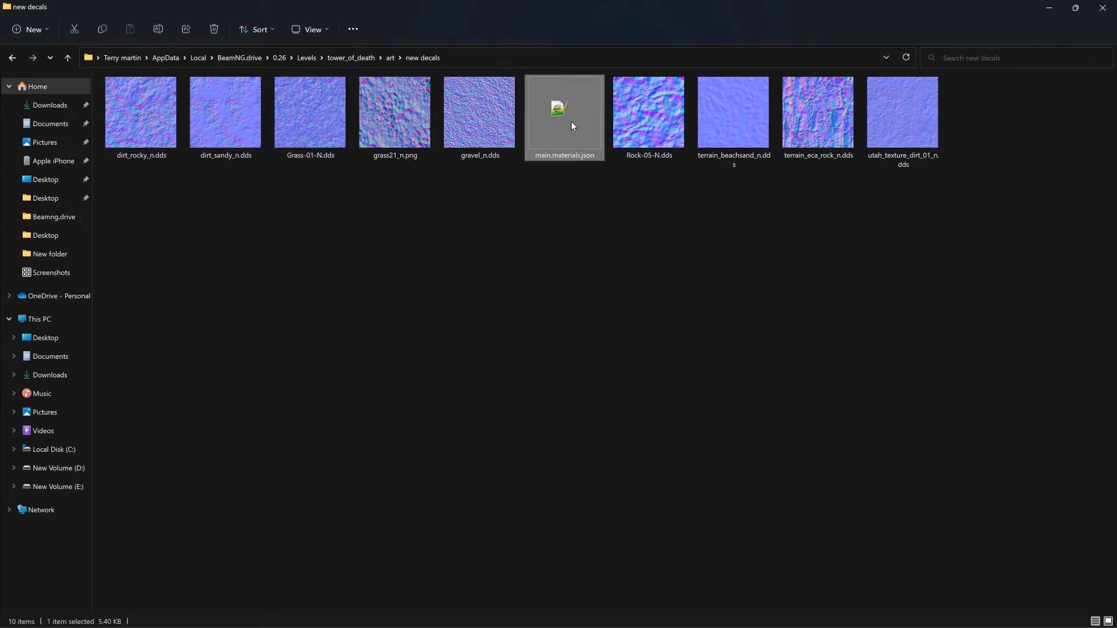
double_click(571, 121)
- Remove the folder path from decal_3's normalMap, reflectivityMap and detailNormalMap, leaving only gravel_n.dds in each
scroll(552, 407, down, 8)
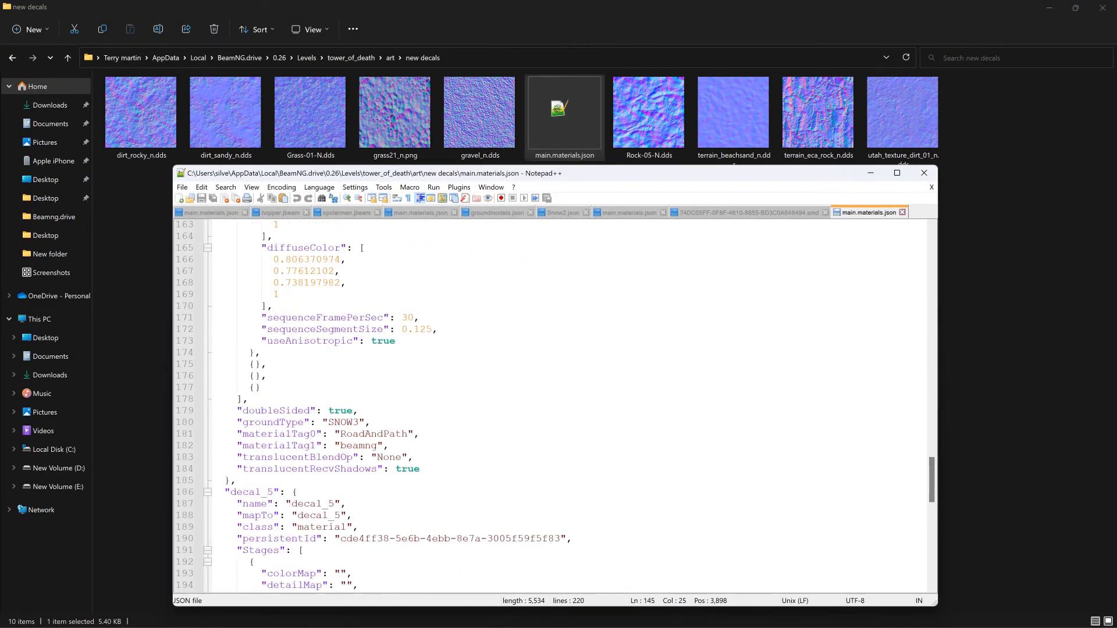
scroll(552, 407, down, 3)
scroll(552, 407, up, 12)
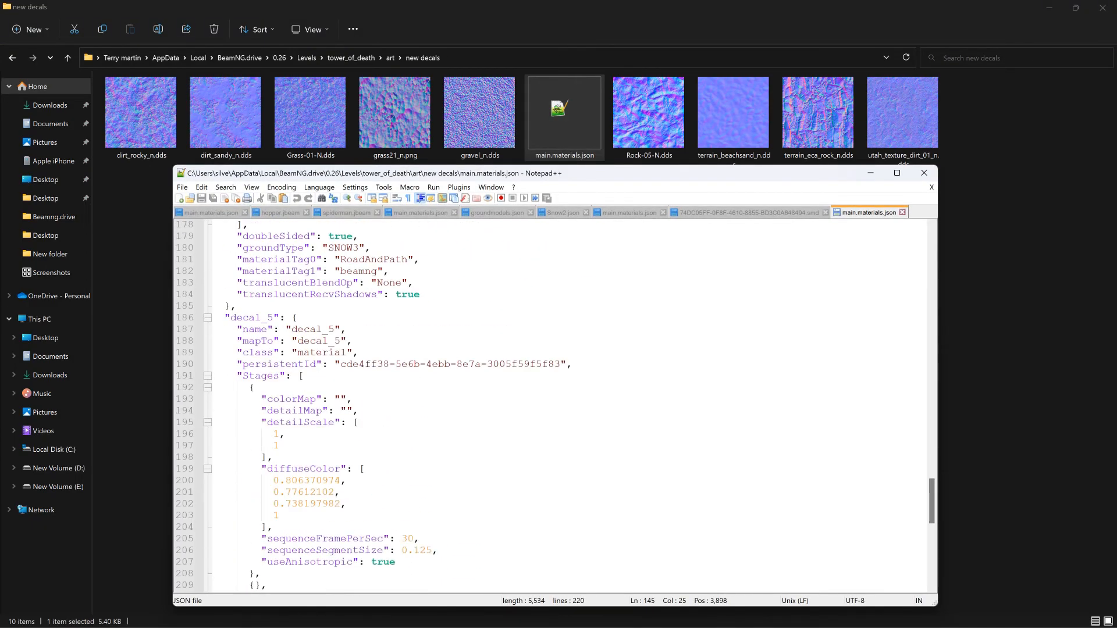
scroll(553, 407, up, 11)
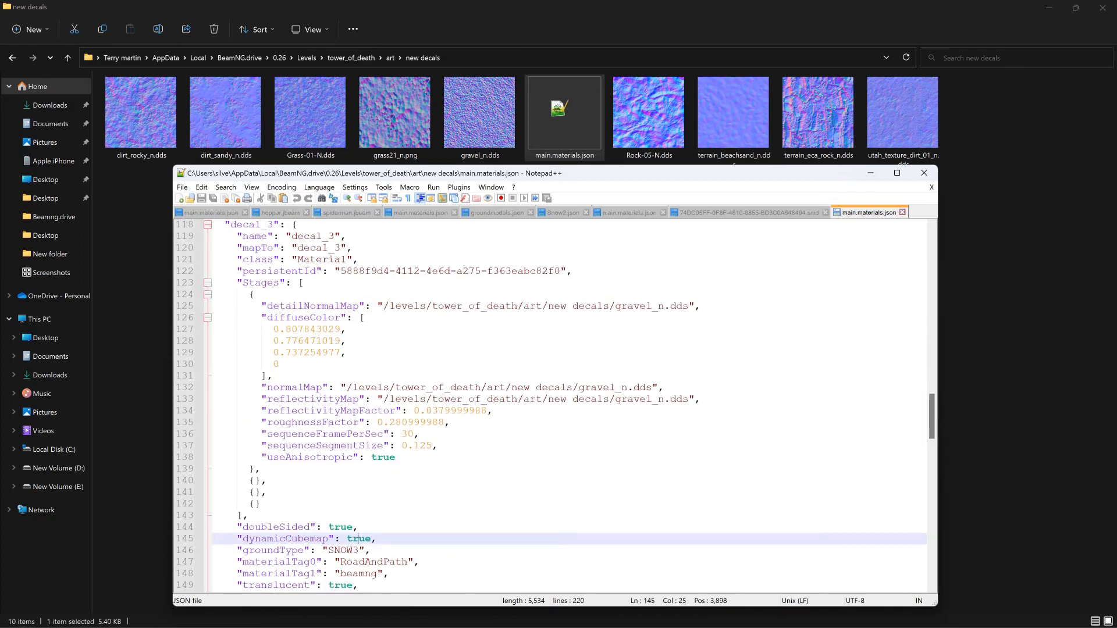
drag(347, 387, 579, 387)
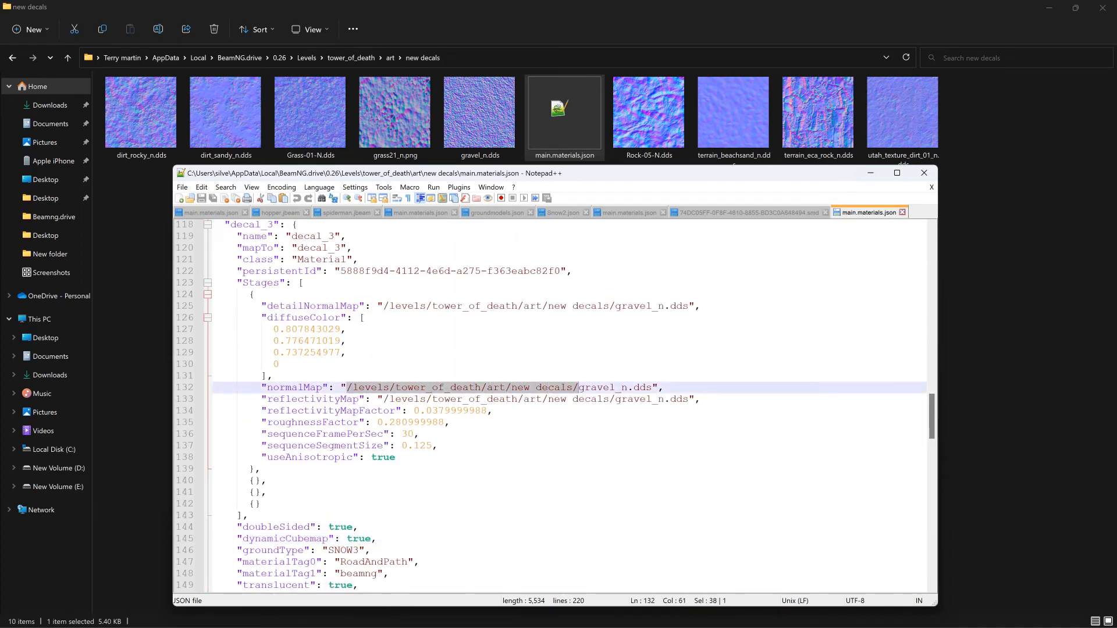
key(BackSpace)
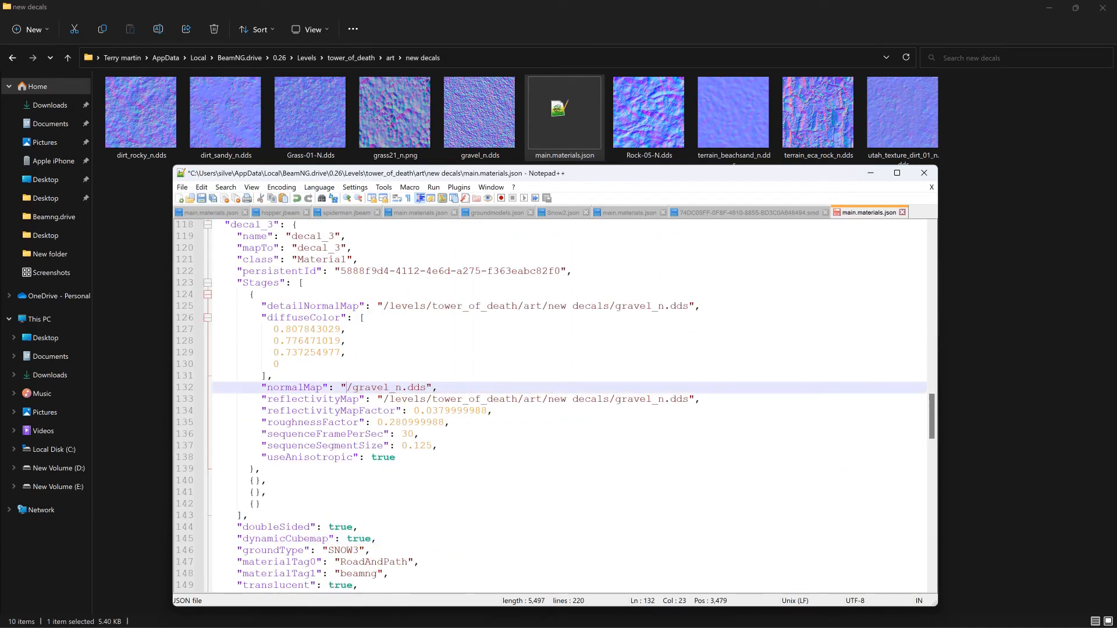
key(Delete)
drag(384, 399, 621, 399)
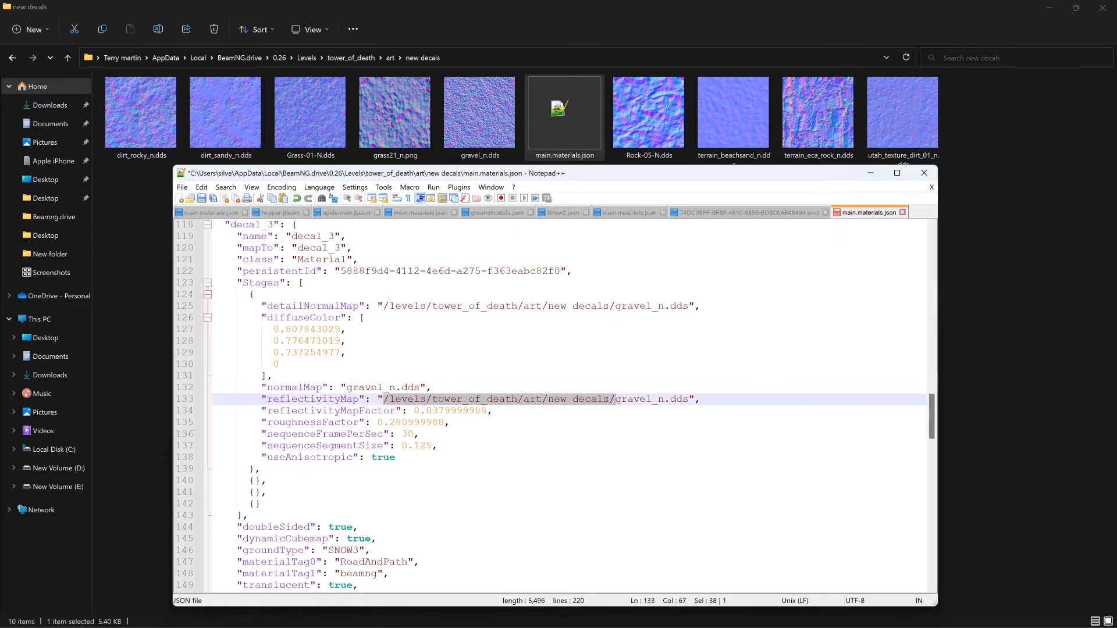
key(BackSpace)
drag(384, 306, 605, 306)
key(BackSpace)
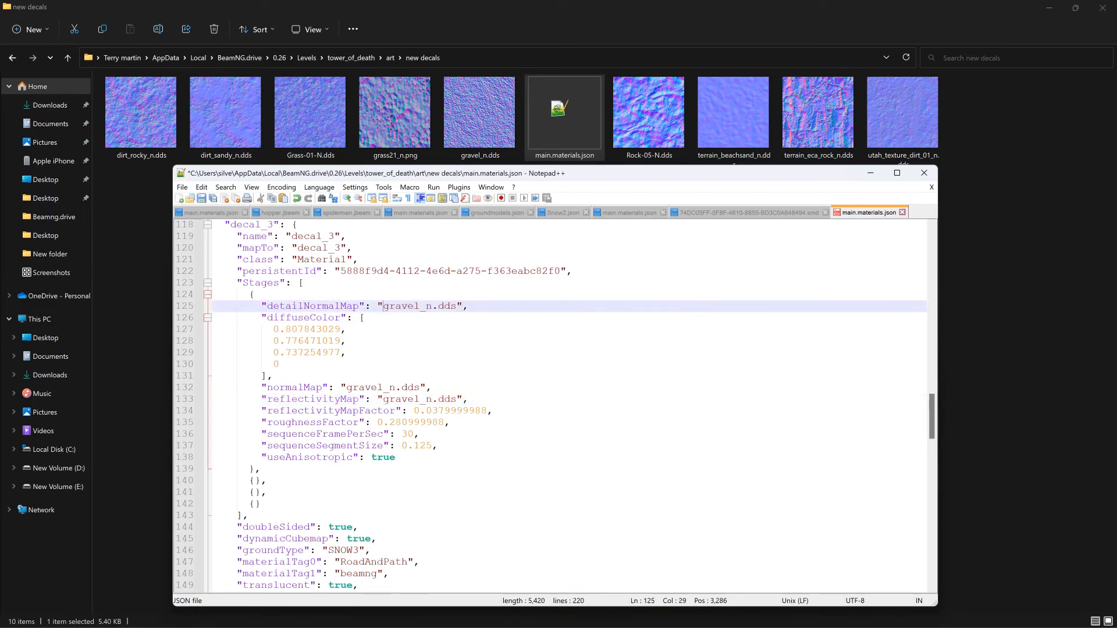
- Shorten decal_2's normalMap, reflectivityMap and detailNormalMap entries to just utah_texture_dirt_01_n.dds
scroll(552, 407, up, 8)
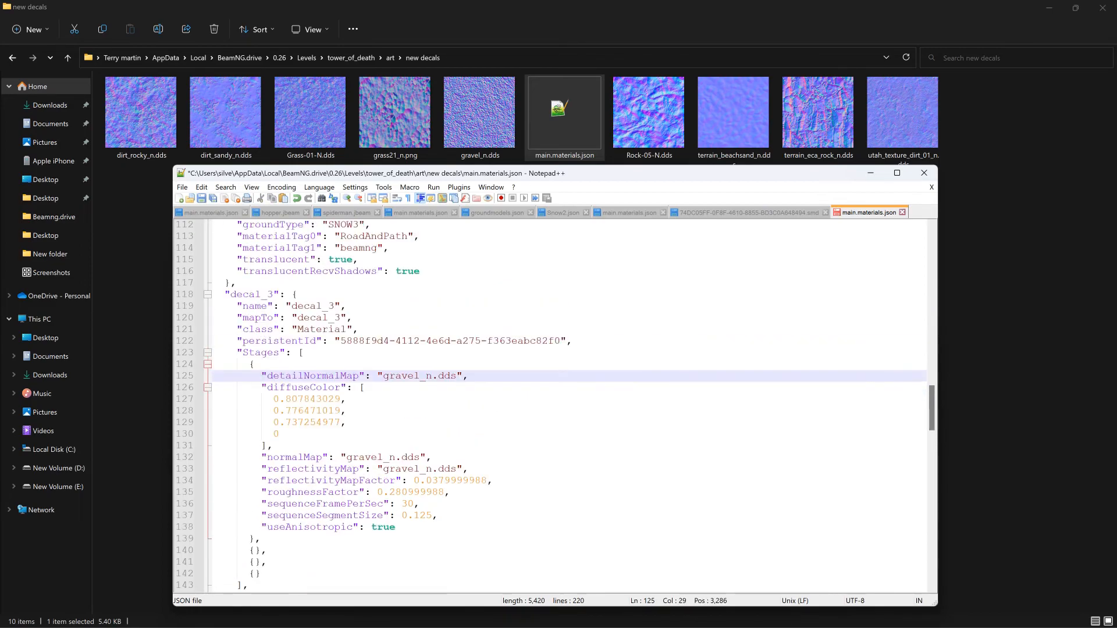
drag(348, 271, 615, 271)
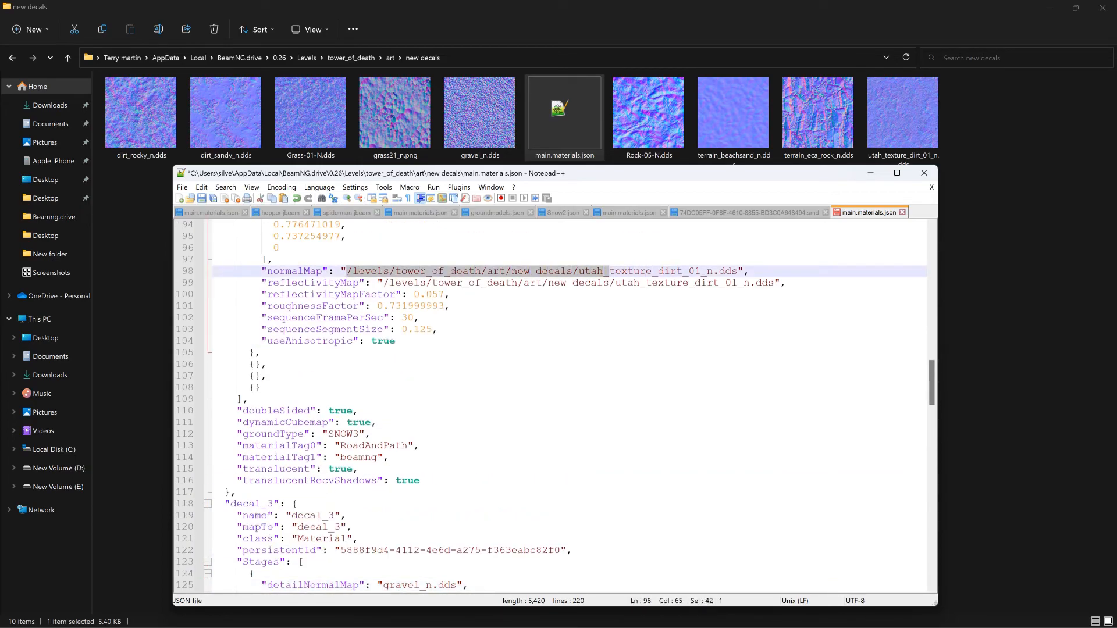
key(BackSpace)
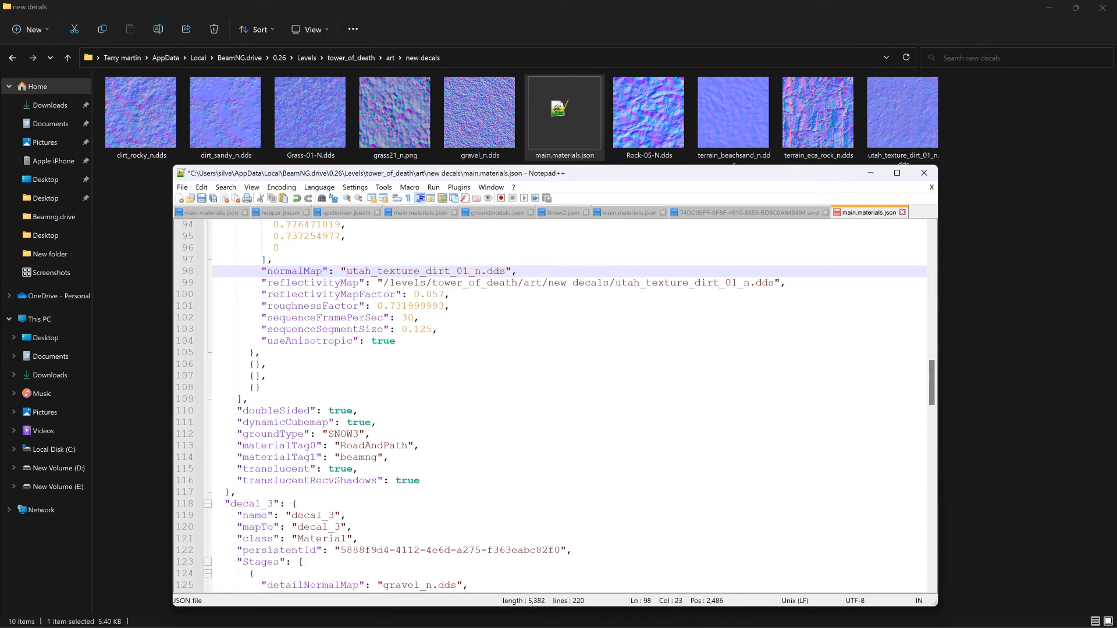
drag(384, 283, 609, 283)
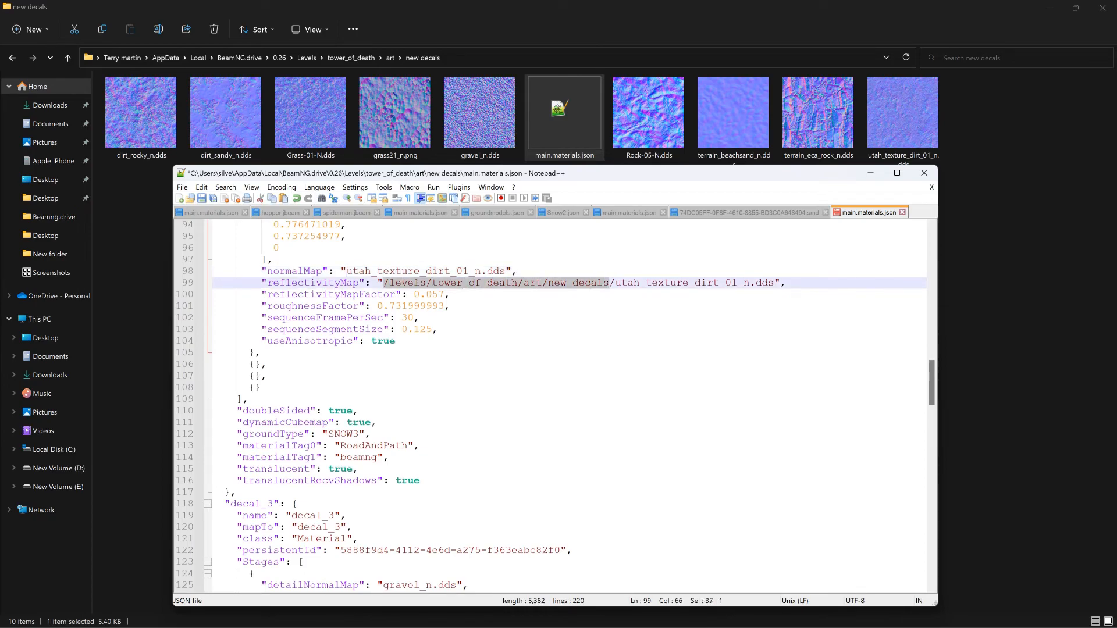
key(BackSpace)
scroll(569, 405, up, 4)
drag(384, 271, 602, 271)
key(BackSpace)
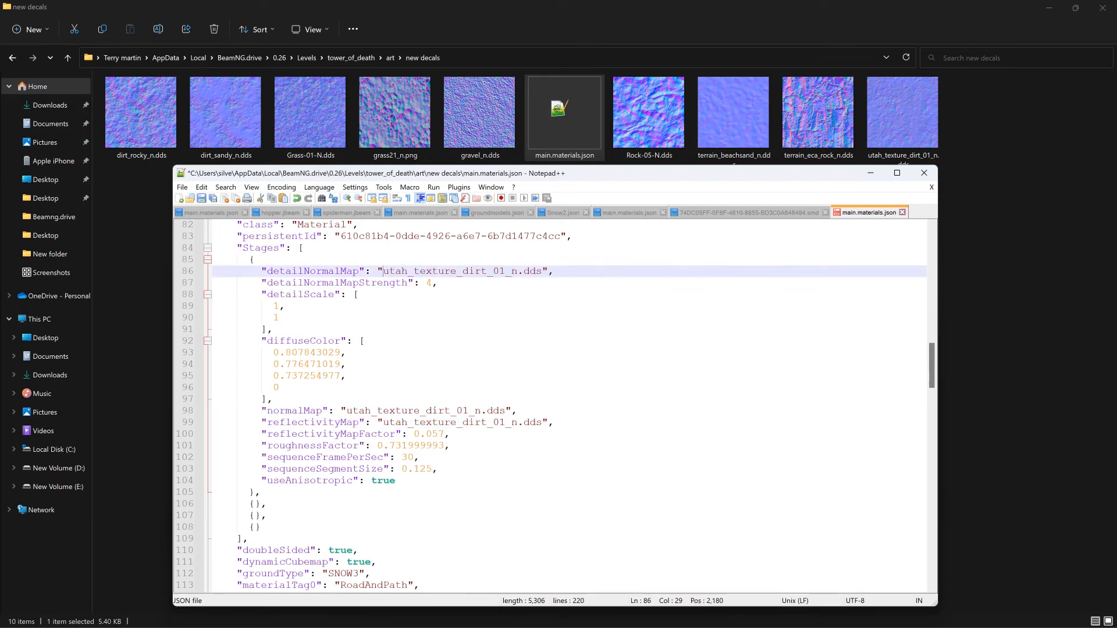
- Strip the folder paths in decal_1, leaving Grass-01-N.dds for reflectivityMap and detailNormalMap and Rock-05-N.dds for normalMap
scroll(569, 406, up, 11)
scroll(568, 405, up, 1)
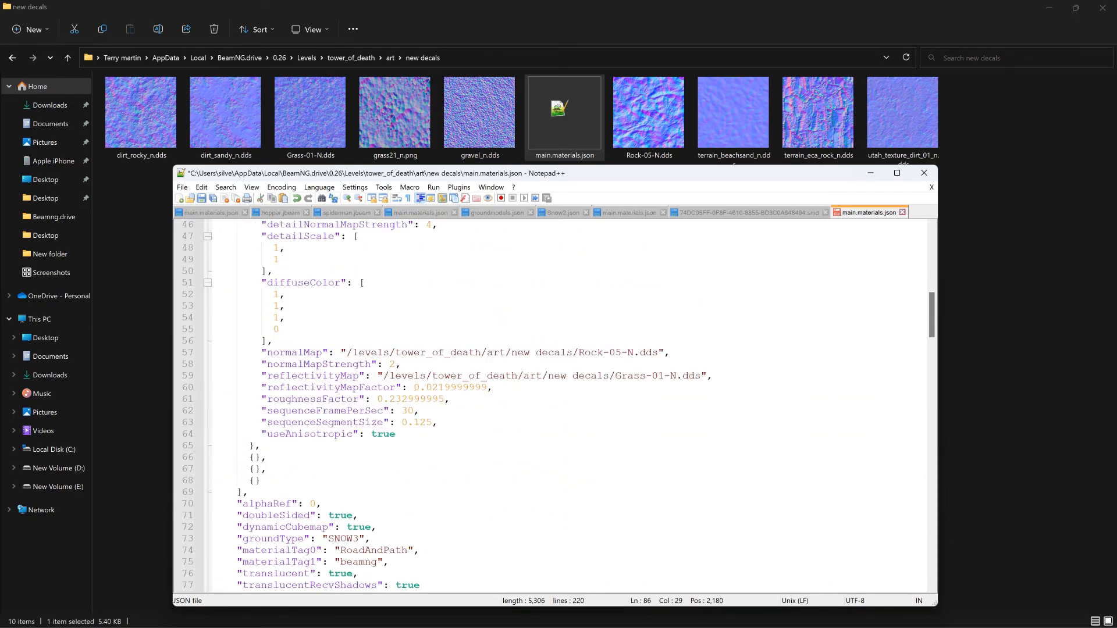
drag(384, 376, 603, 376)
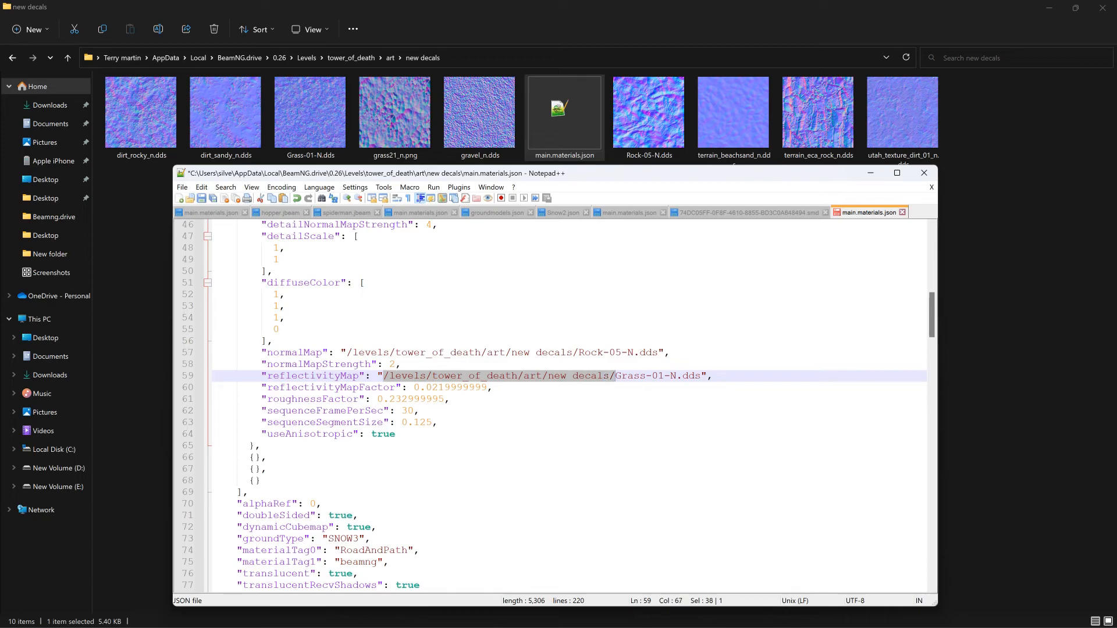
key(BackSpace)
drag(578, 352, 359, 352)
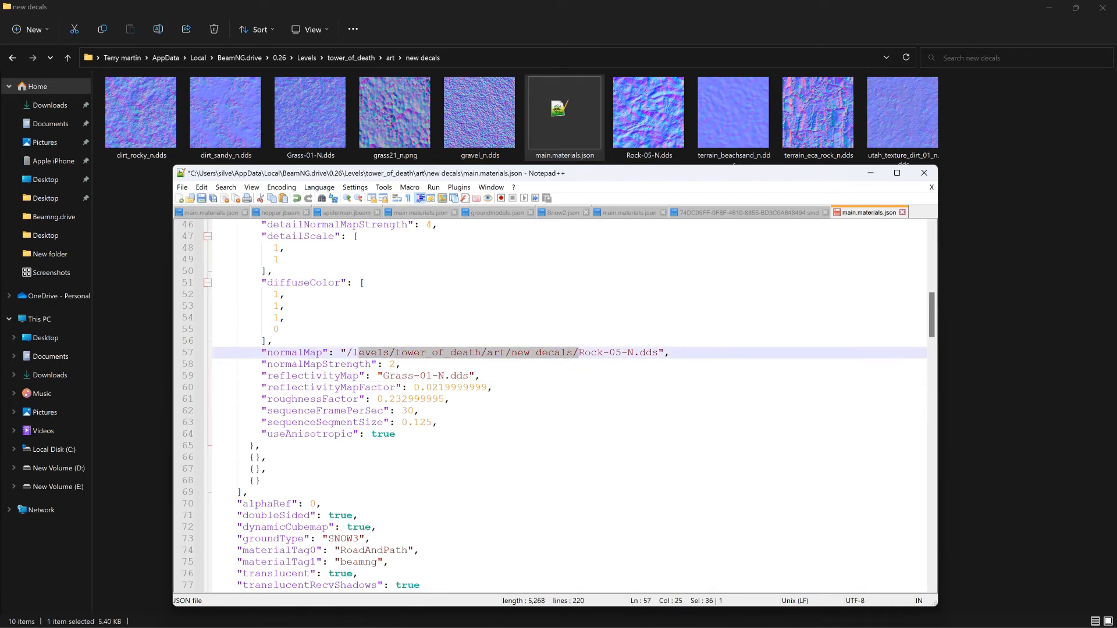
key(BackSpace)
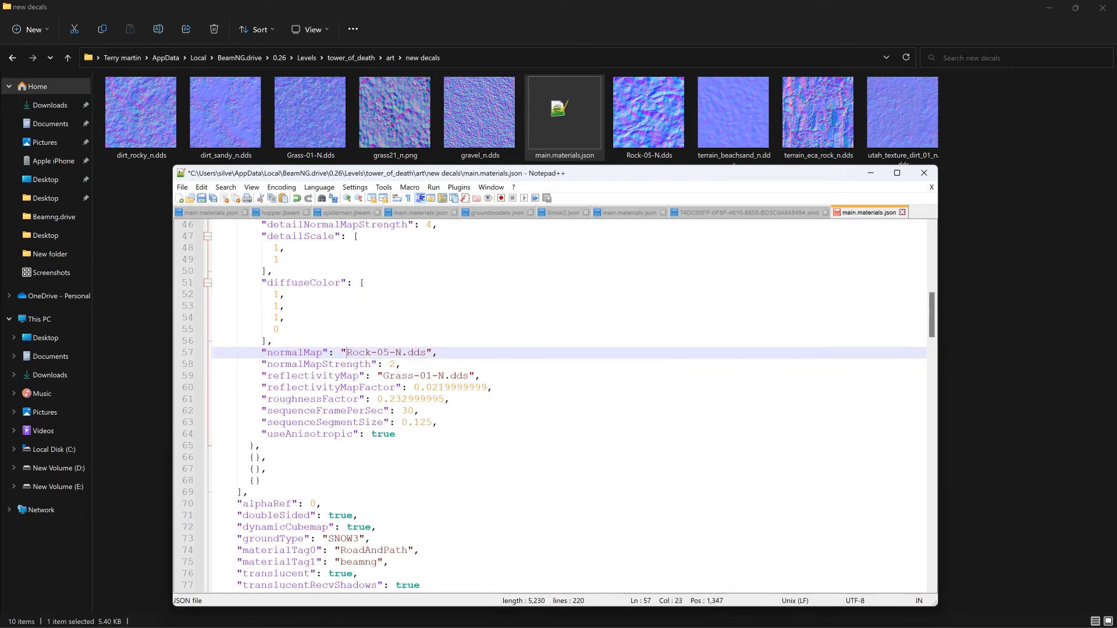
scroll(349, 356, up, 3)
drag(383, 317, 591, 318)
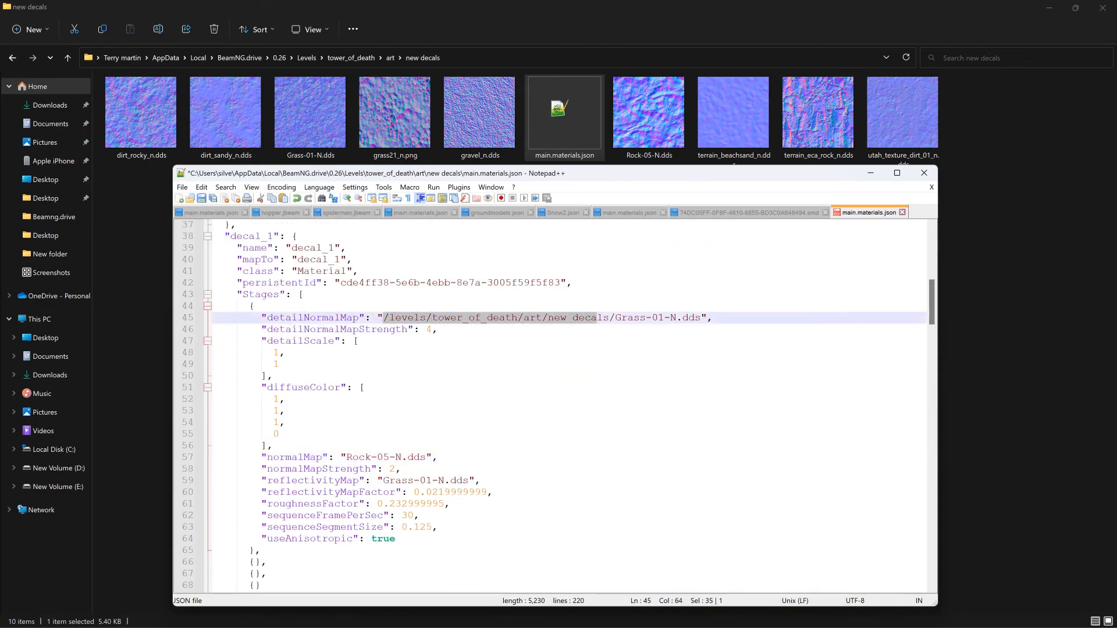
key(BackSpace)
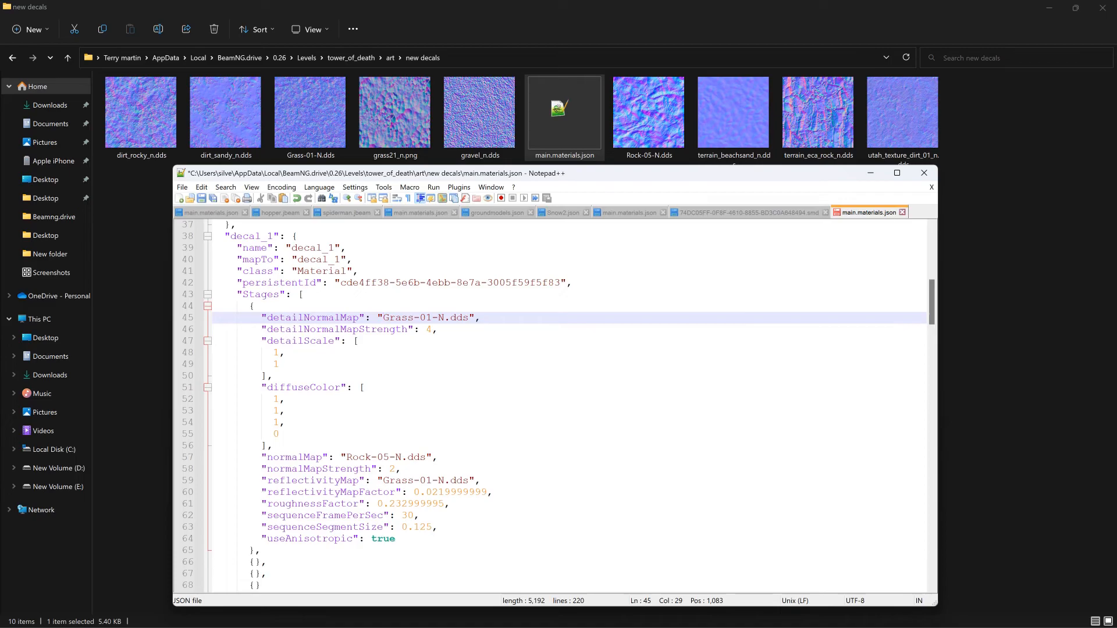
- Check the rest of main.materials.json for remaining folder paths, then save the file and close the editor
scroll(569, 403, up, 1)
scroll(569, 403, up, 6)
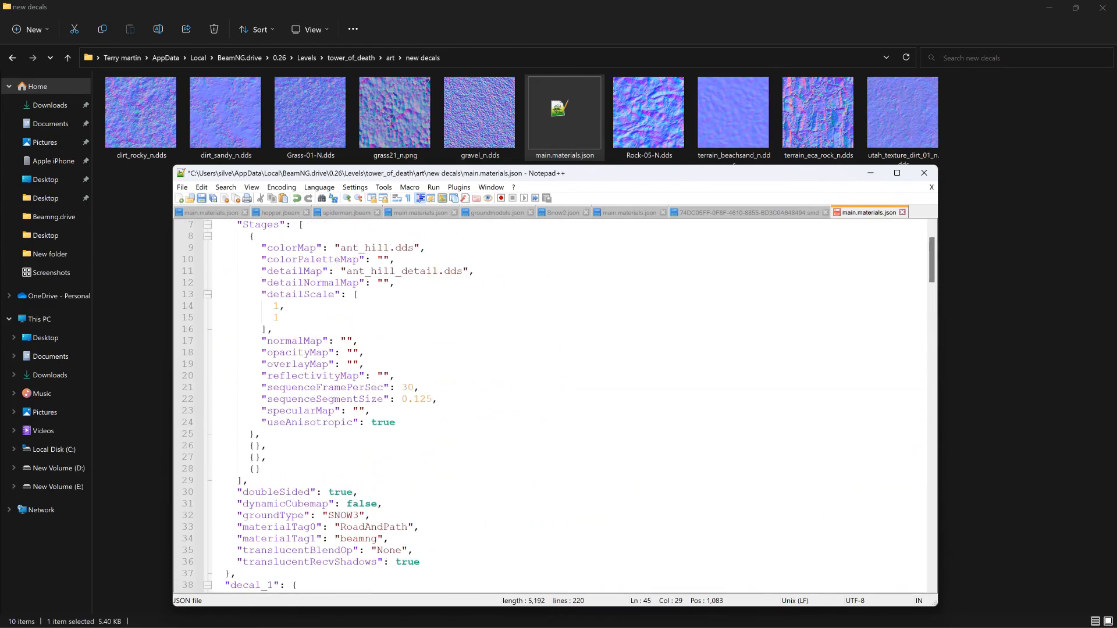
scroll(569, 403, down, 20)
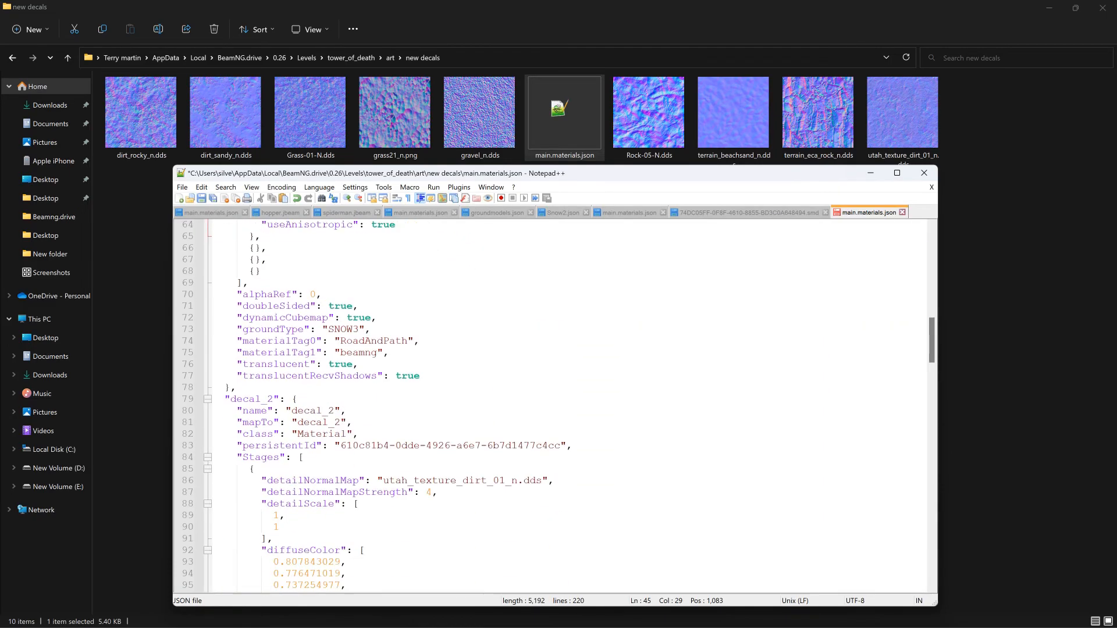
scroll(569, 403, down, 20)
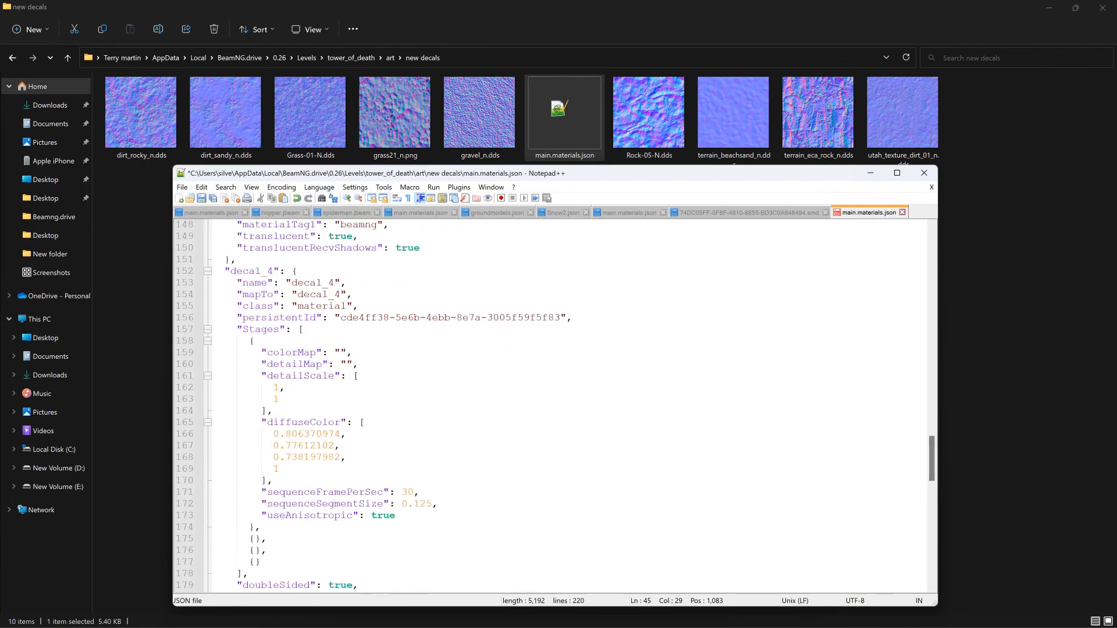
scroll(569, 403, down, 7)
scroll(569, 403, up, 5)
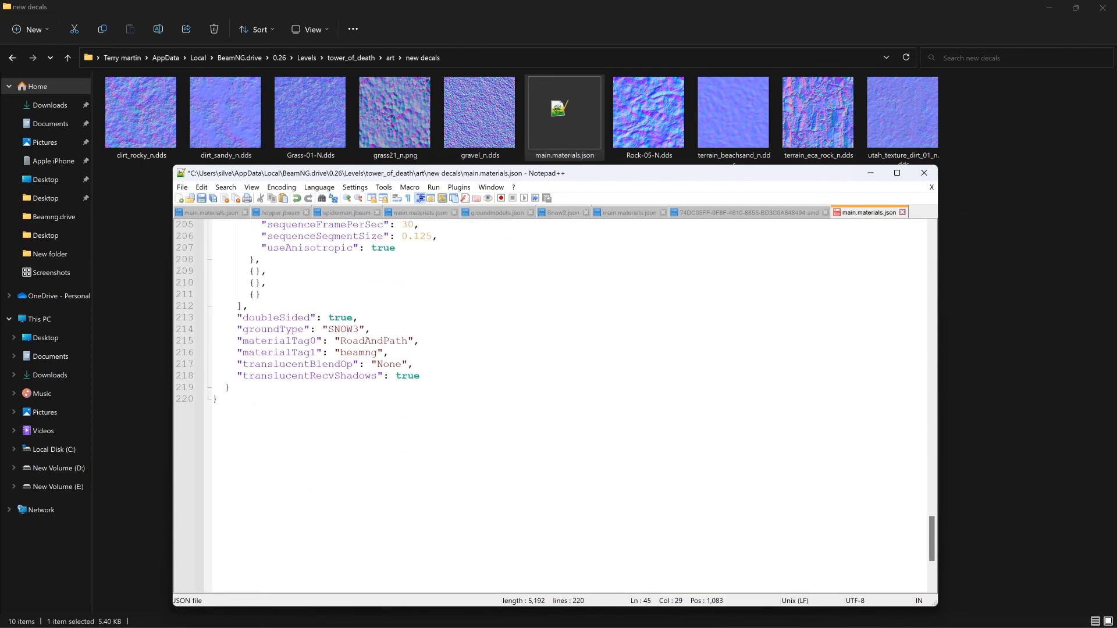
click(201, 200)
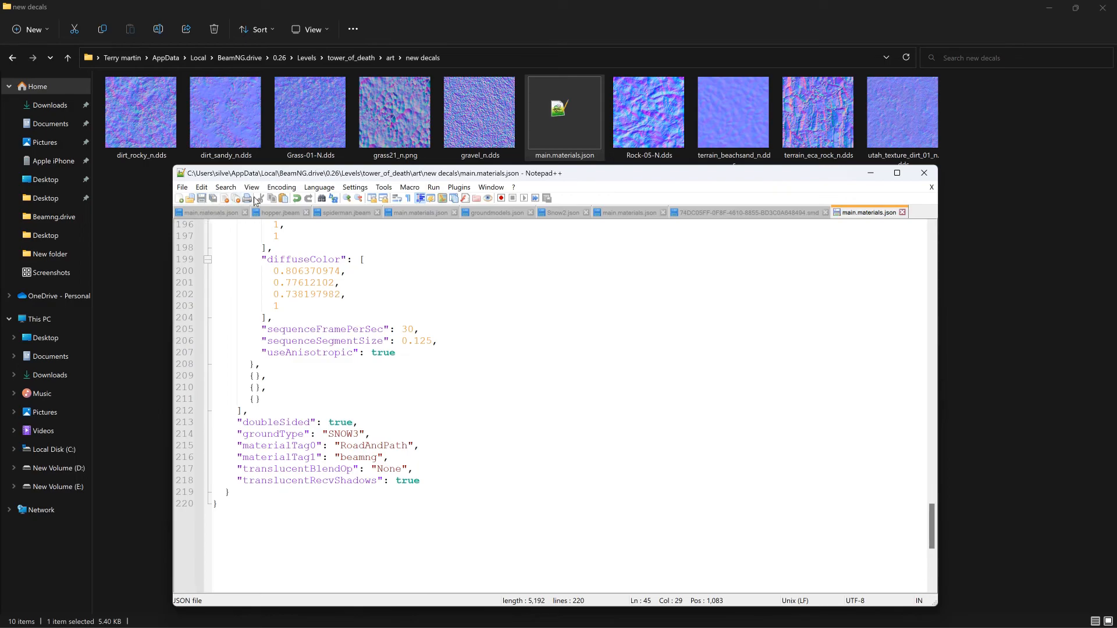
click(927, 176)
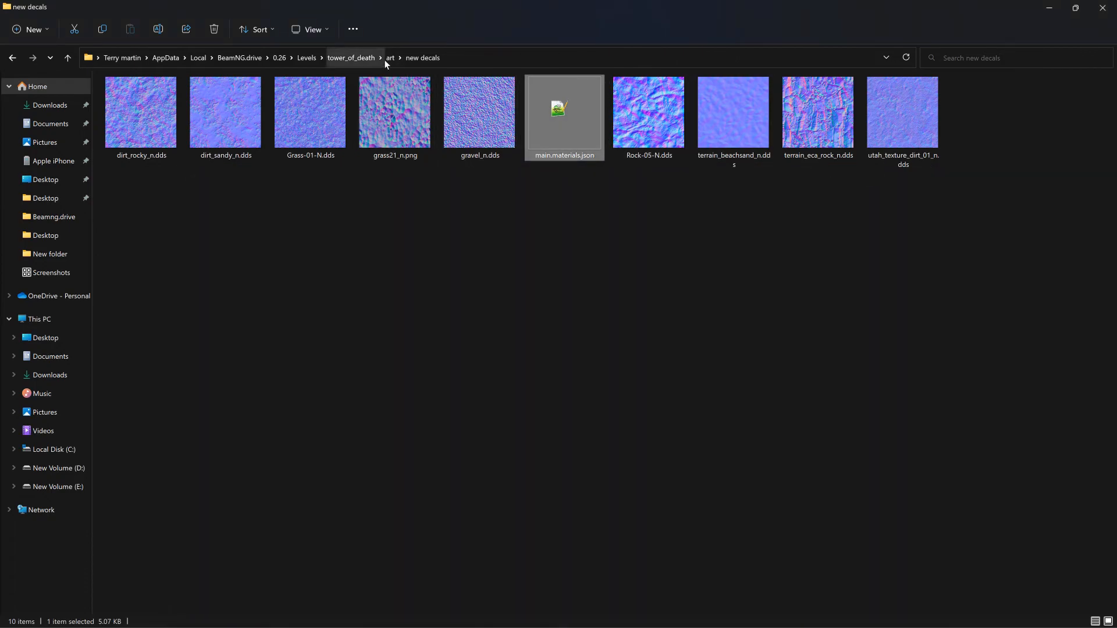
- Return to the tower_of_death level's art folder and copy the new decals folder
click(390, 58)
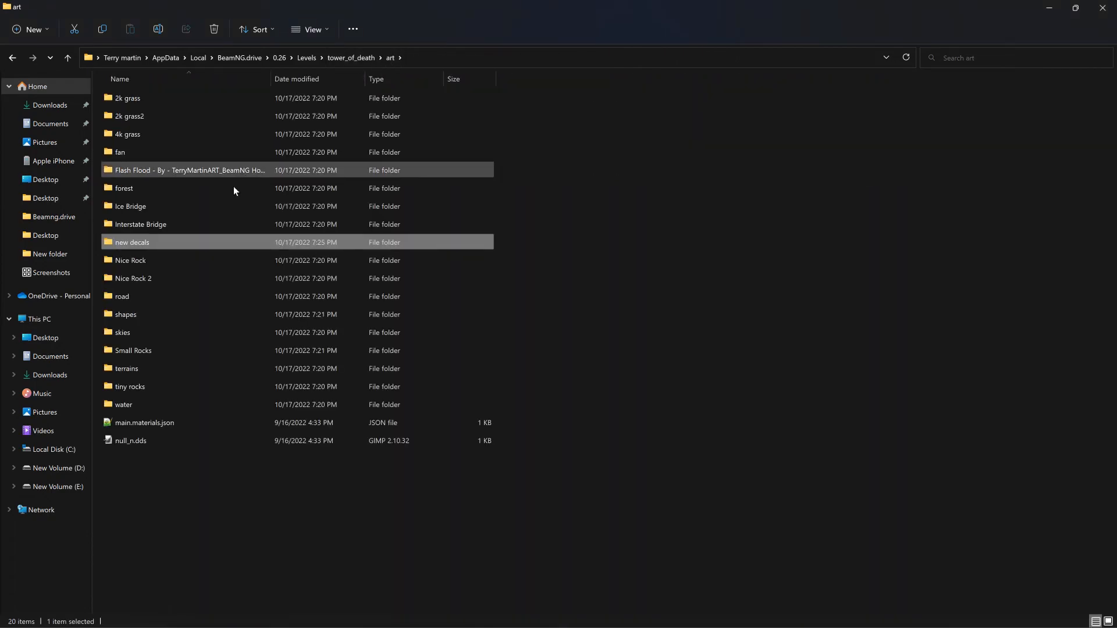
right_click(152, 245)
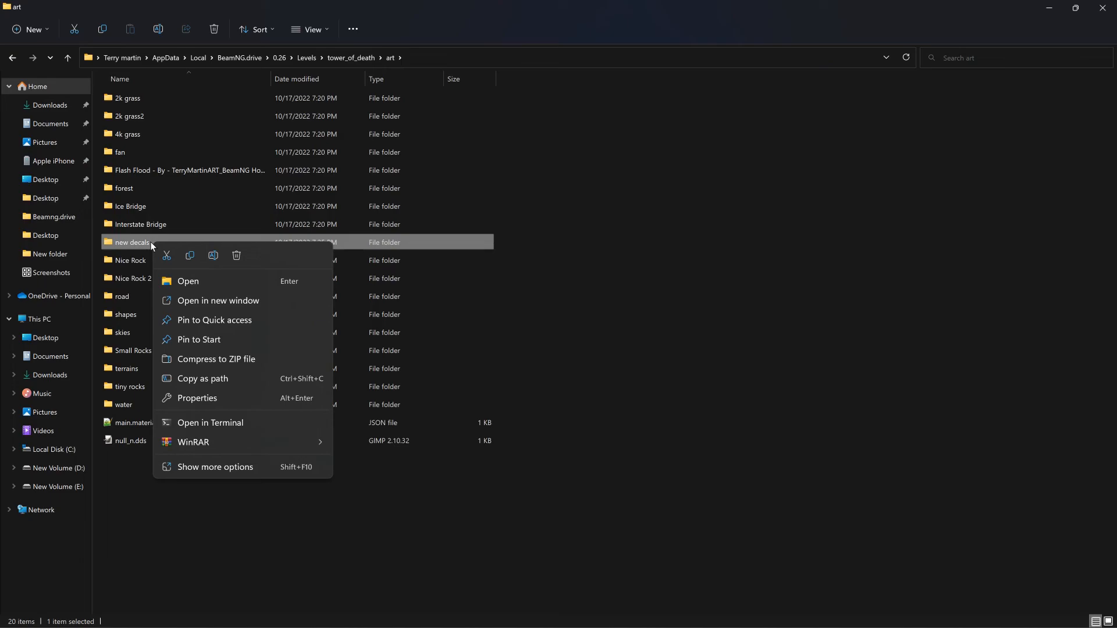
click(189, 256)
- Paste the copied decals folder into the smallgrid level's art folder and close File Explorer
click(307, 58)
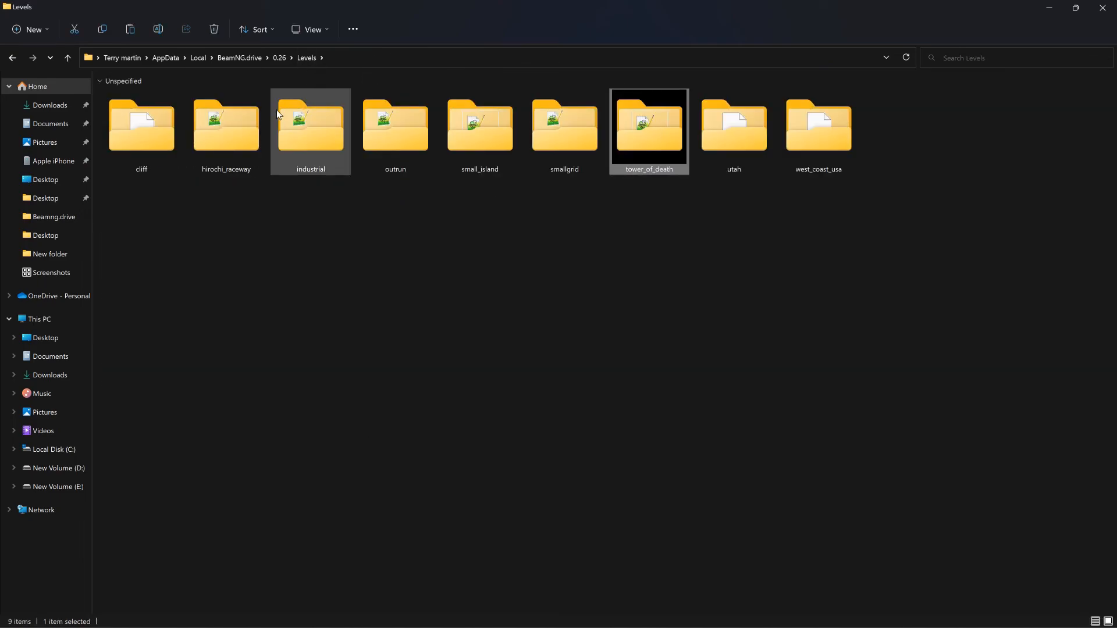
double_click(535, 142)
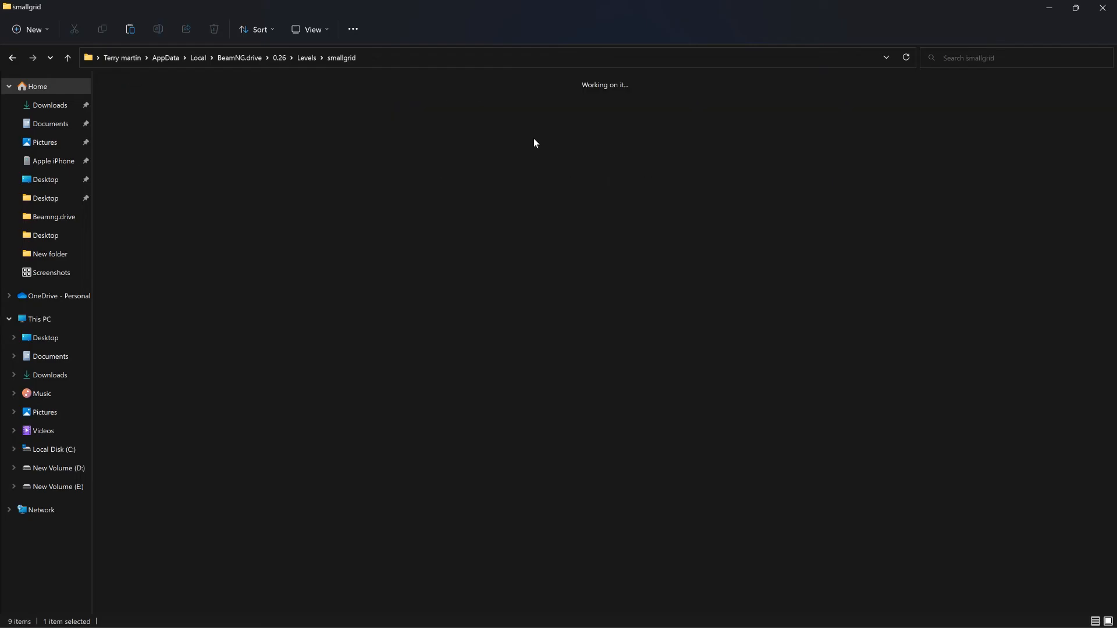
double_click(136, 134)
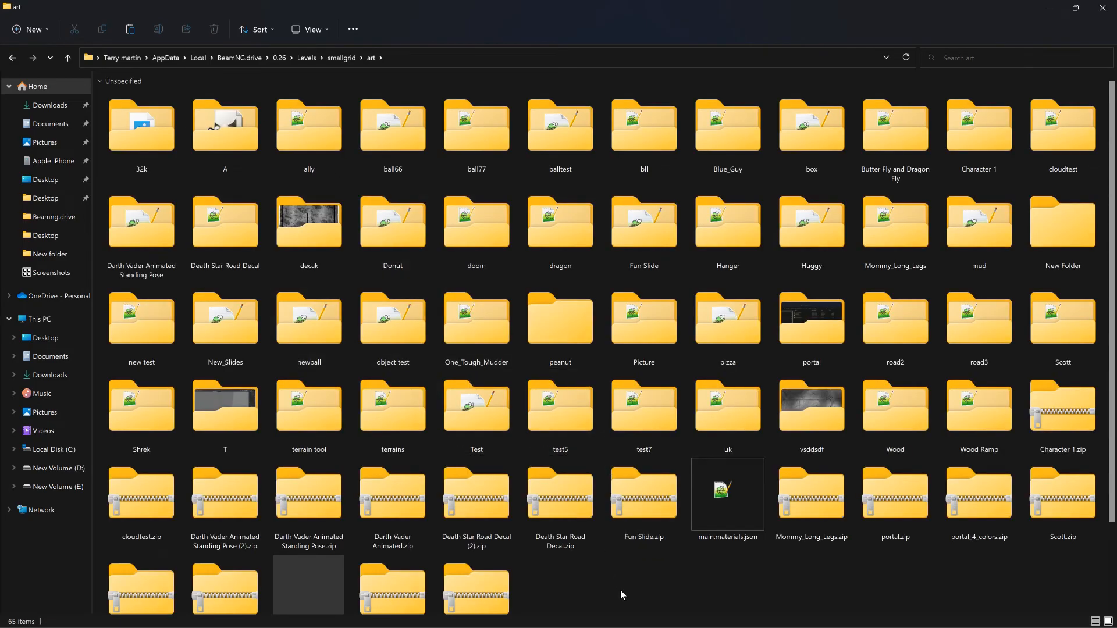
right_click(620, 592)
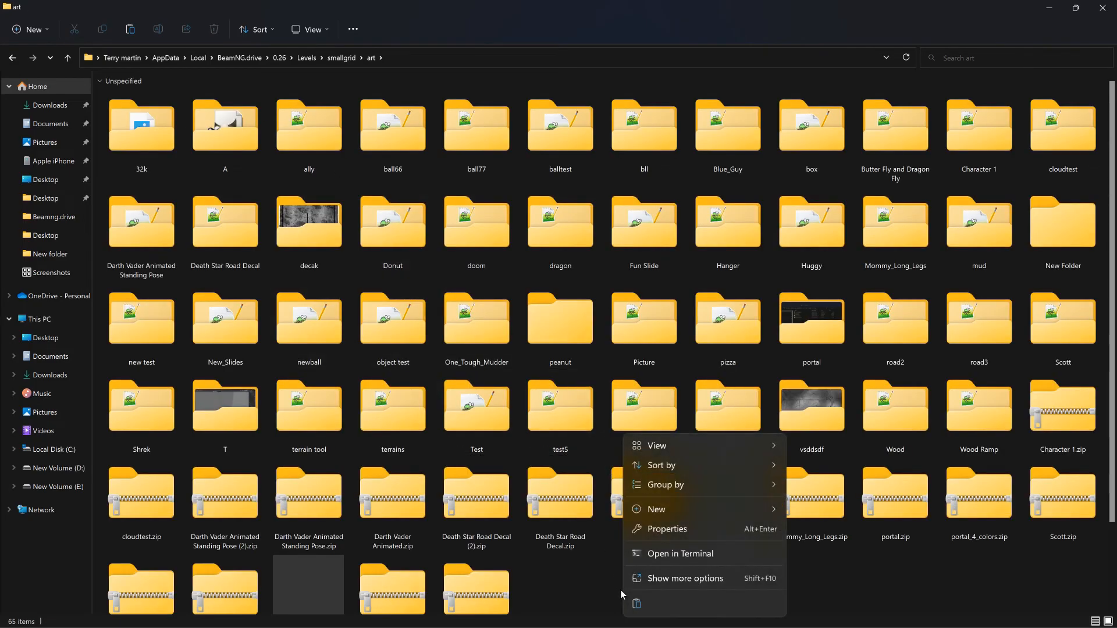
click(638, 603)
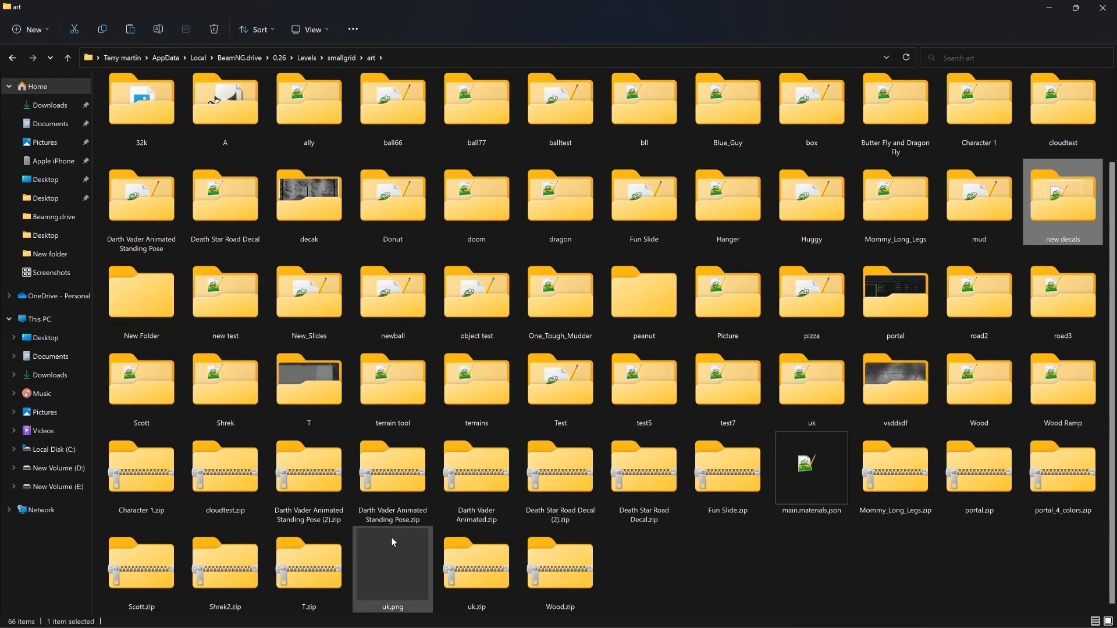
click(1101, 8)
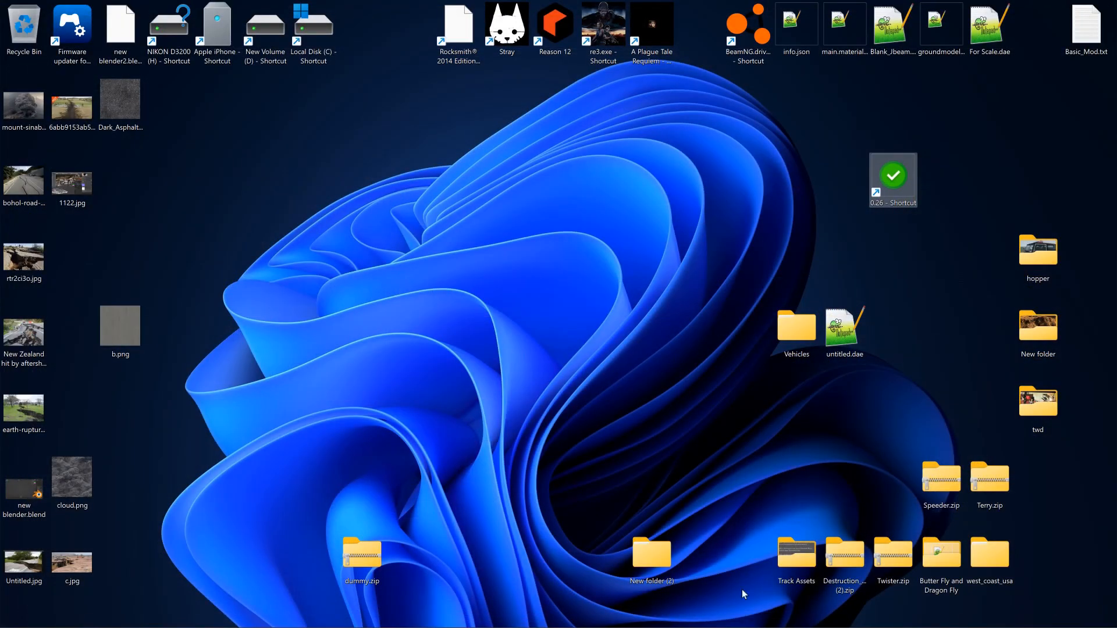
- Exit the running game, saving the edited level, and relaunch BeamNG.drive from the desktop
click(860, 616)
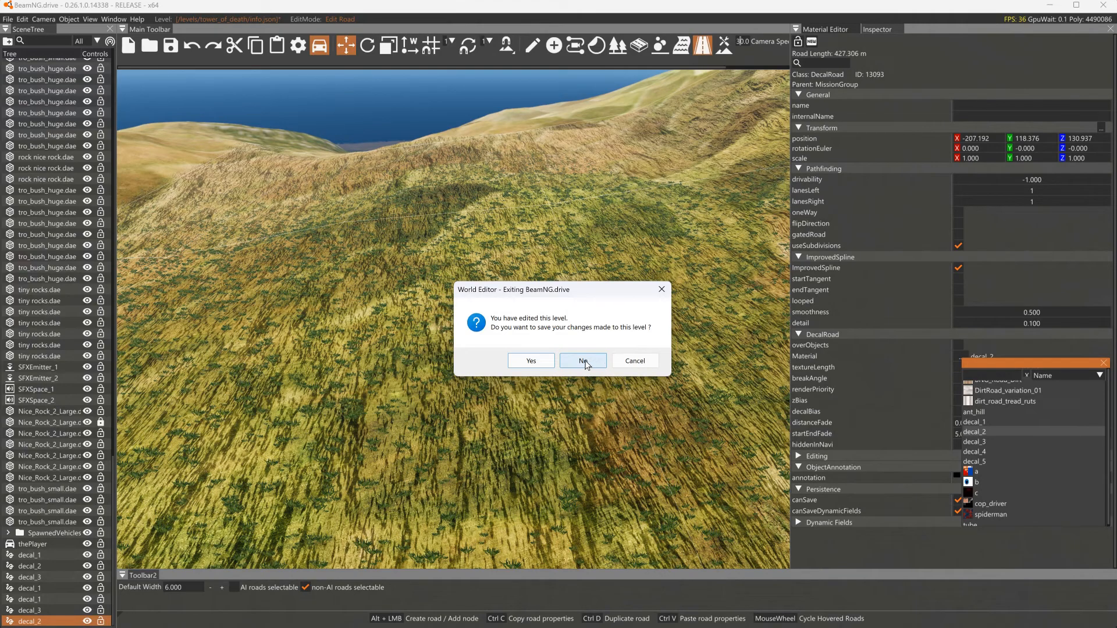
click(531, 361)
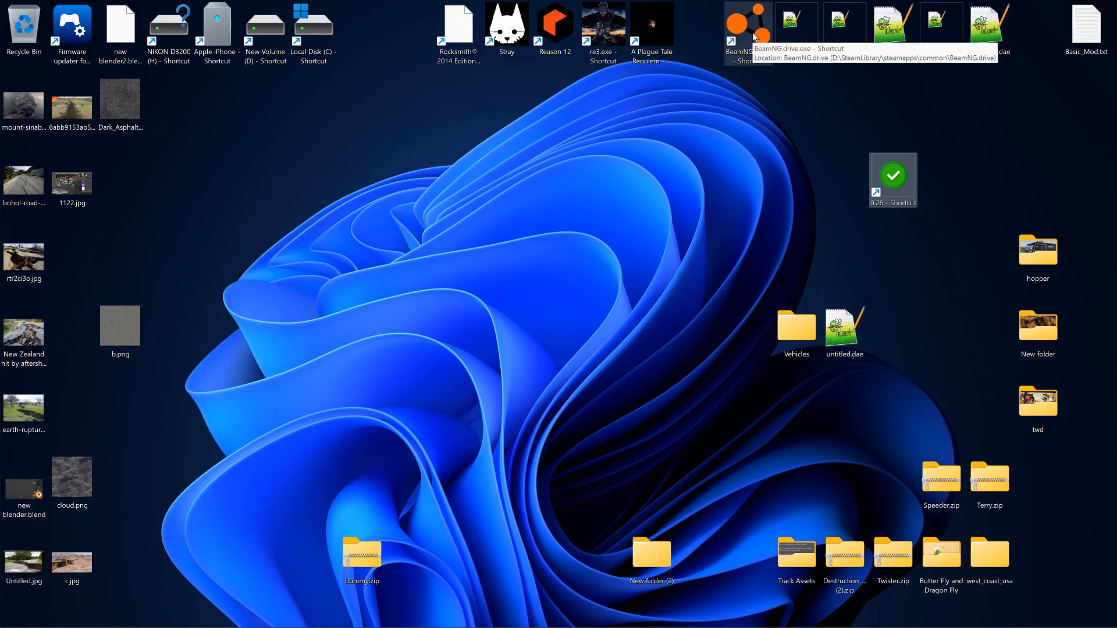
click(755, 37)
double_click(755, 36)
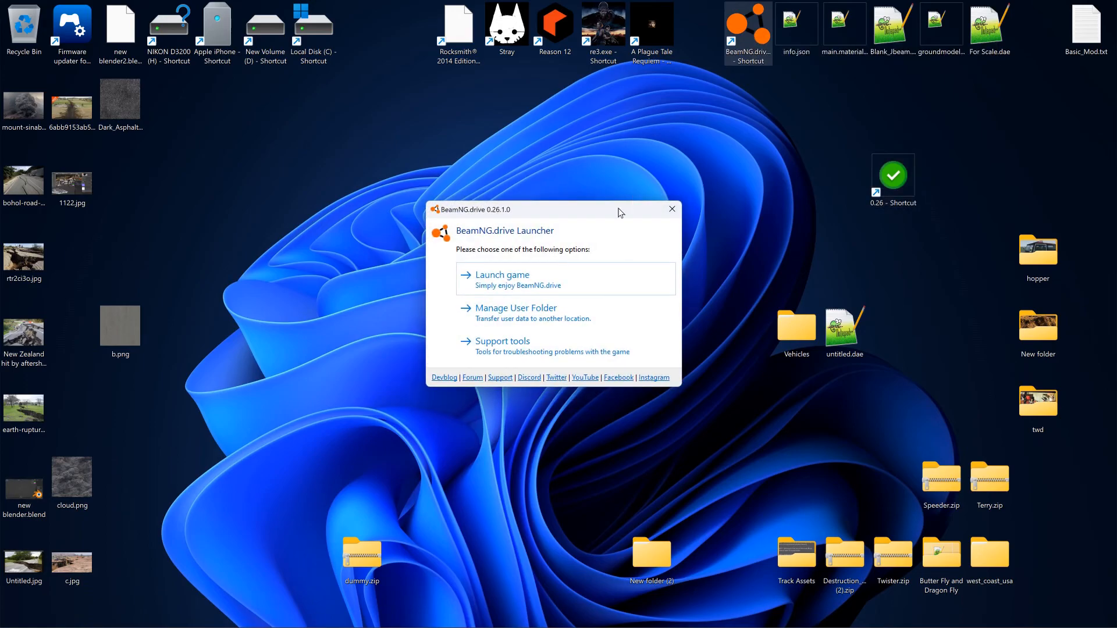
click(537, 271)
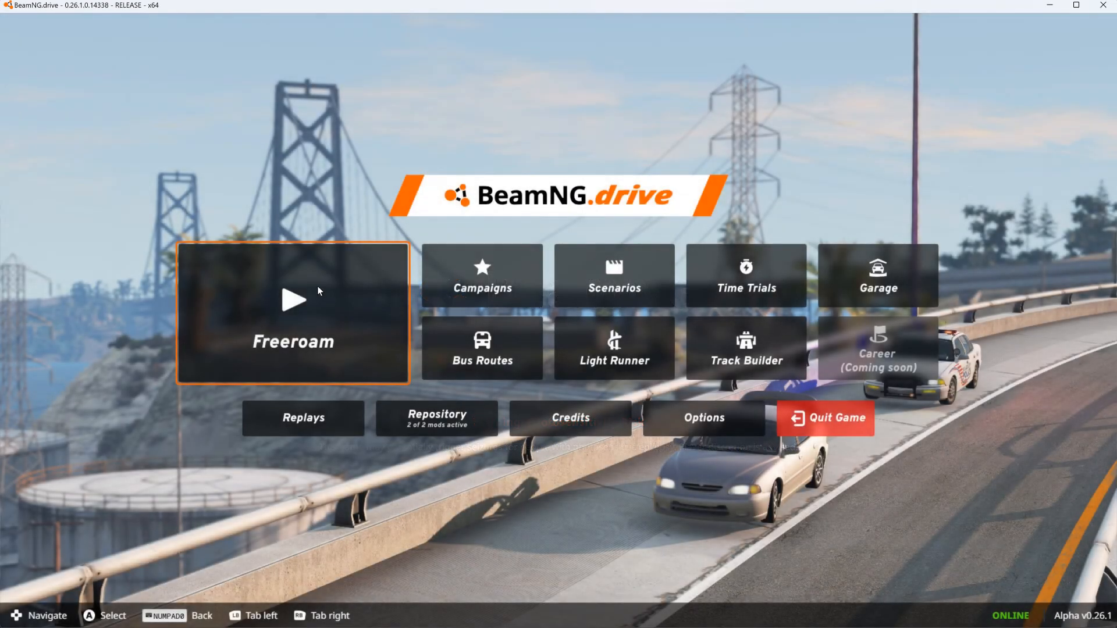
- Start Freeroam on Grid, Small, Pure at the default spawn point, then switch to the free camera and open the World Editor
click(294, 302)
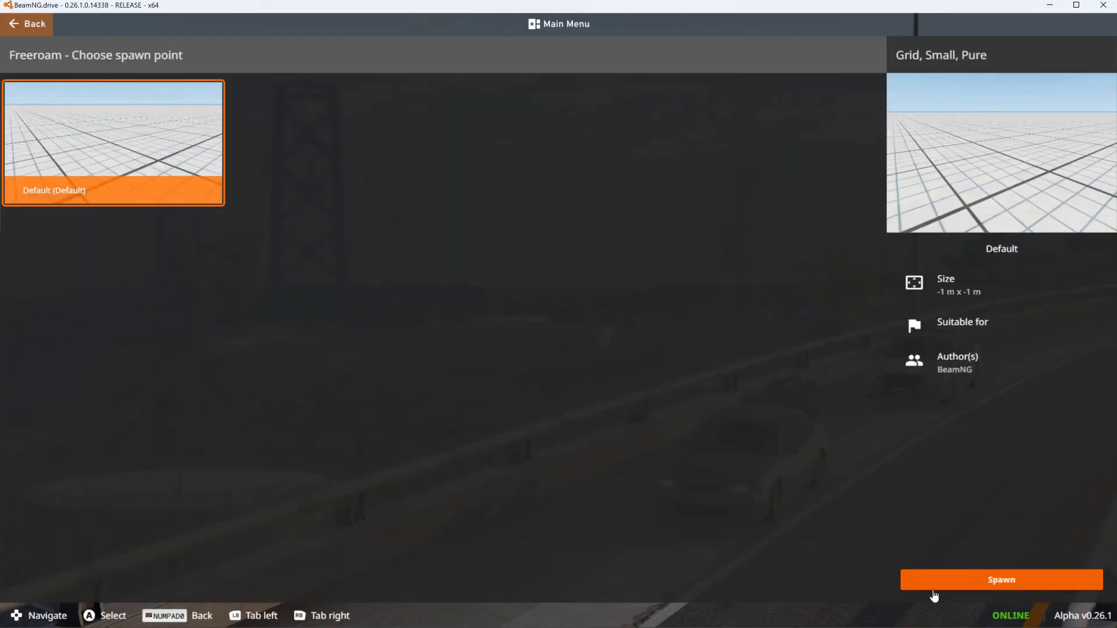
click(933, 582)
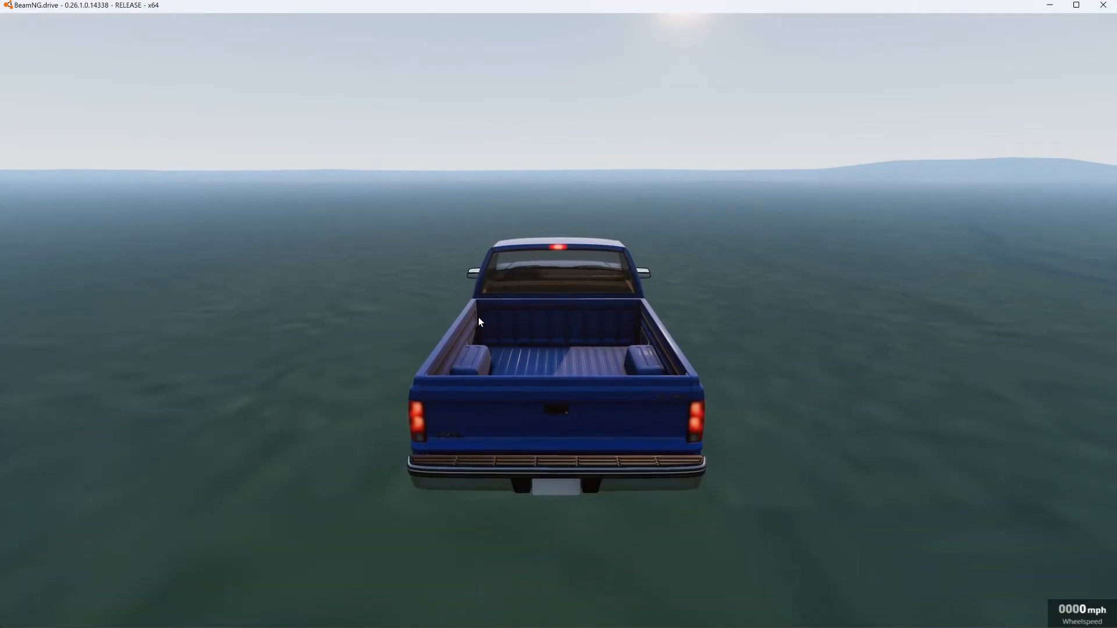
key(shift+c)
key(s)
mouse_move(469, 312)
right_down()
mouse_move(651, 285)
mouse_move(733, 282)
mouse_move(782, 300)
mouse_move(721, 320)
mouse_move(488, 304)
right_up()
key(w)
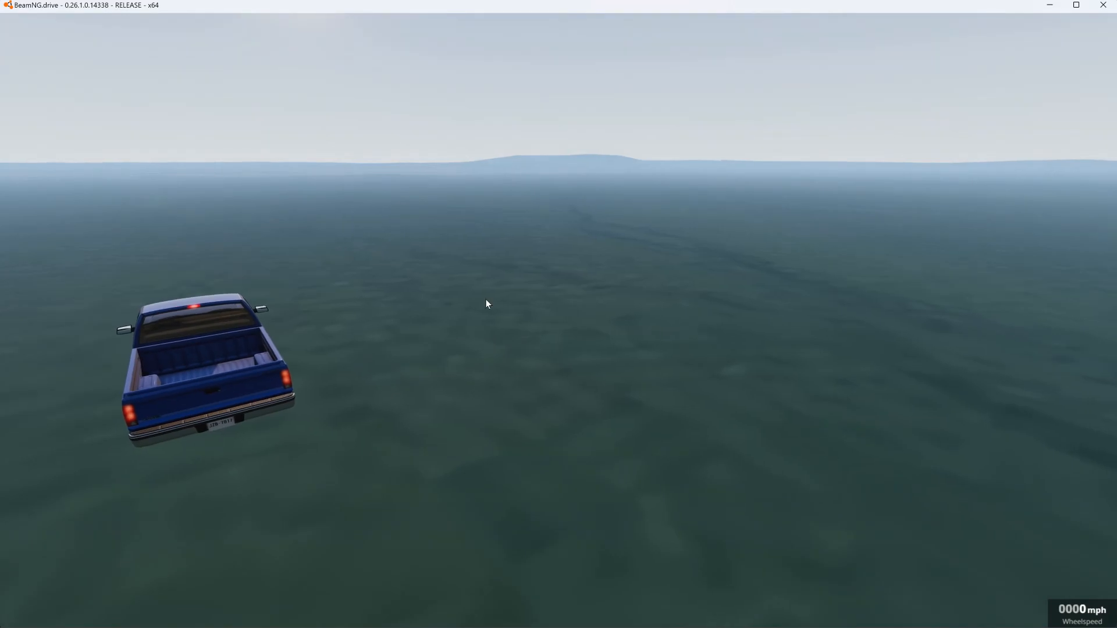
key(F11)
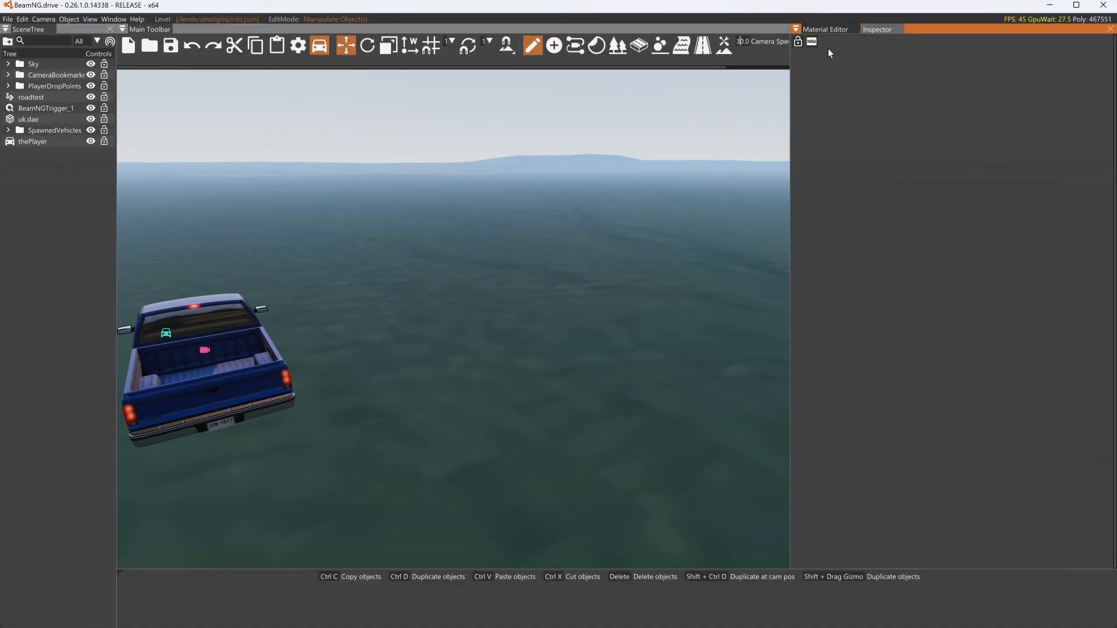
- Draw a straight decal road 8 m wide and about 94 m long across the terrain beside the truck
click(702, 44)
alt+click(366, 492)
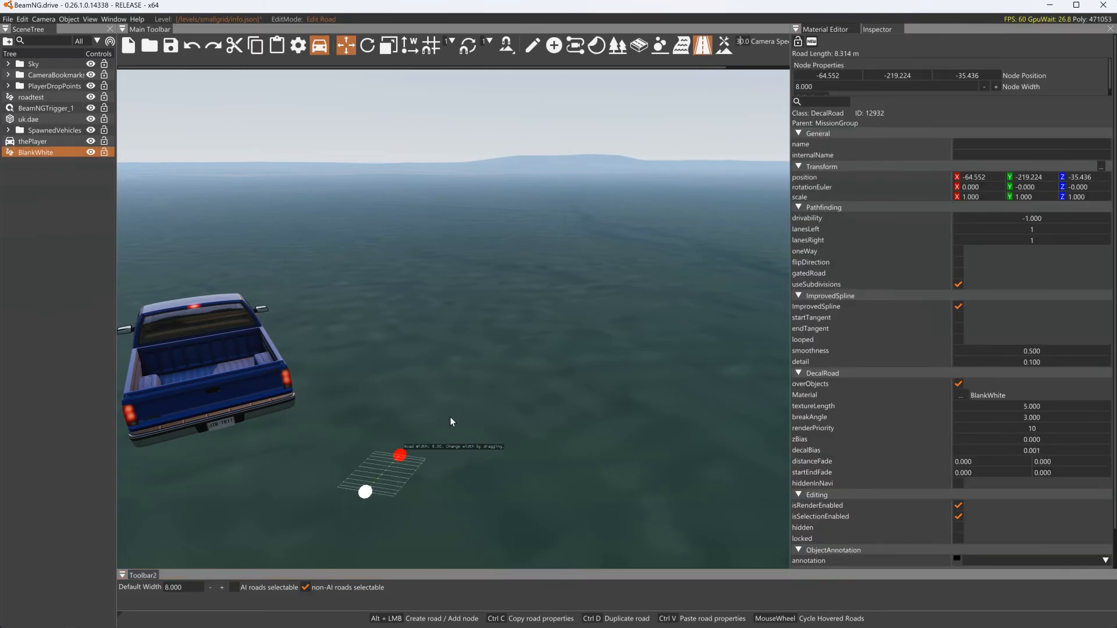
alt+click(607, 305)
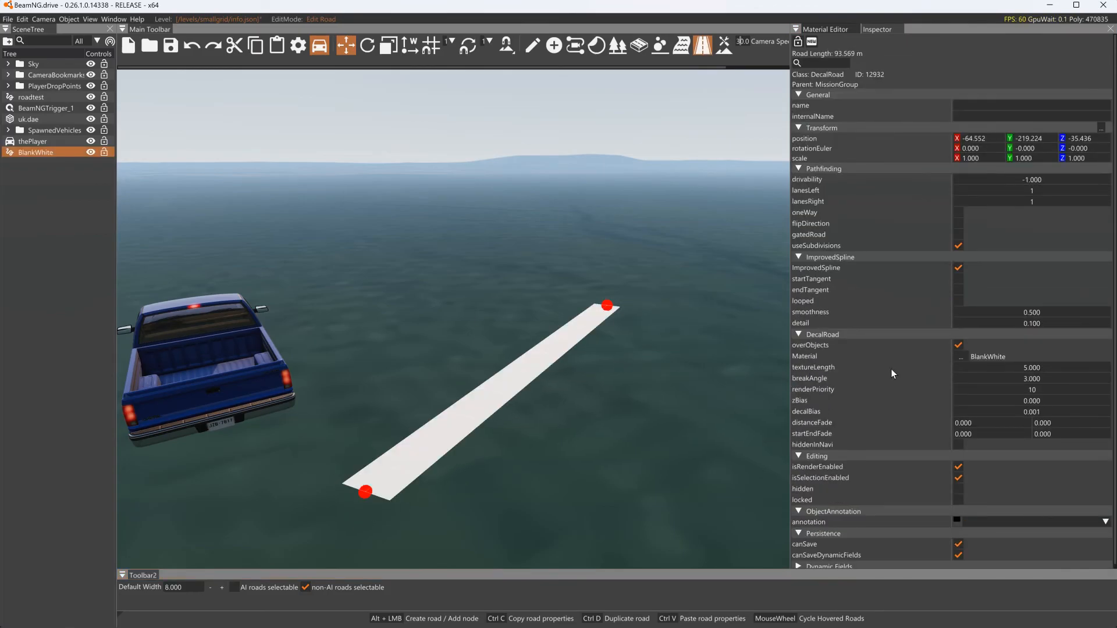
- Filter the road's material list by "dec", assign decal_1, and view the texture up close on the road
click(960, 356)
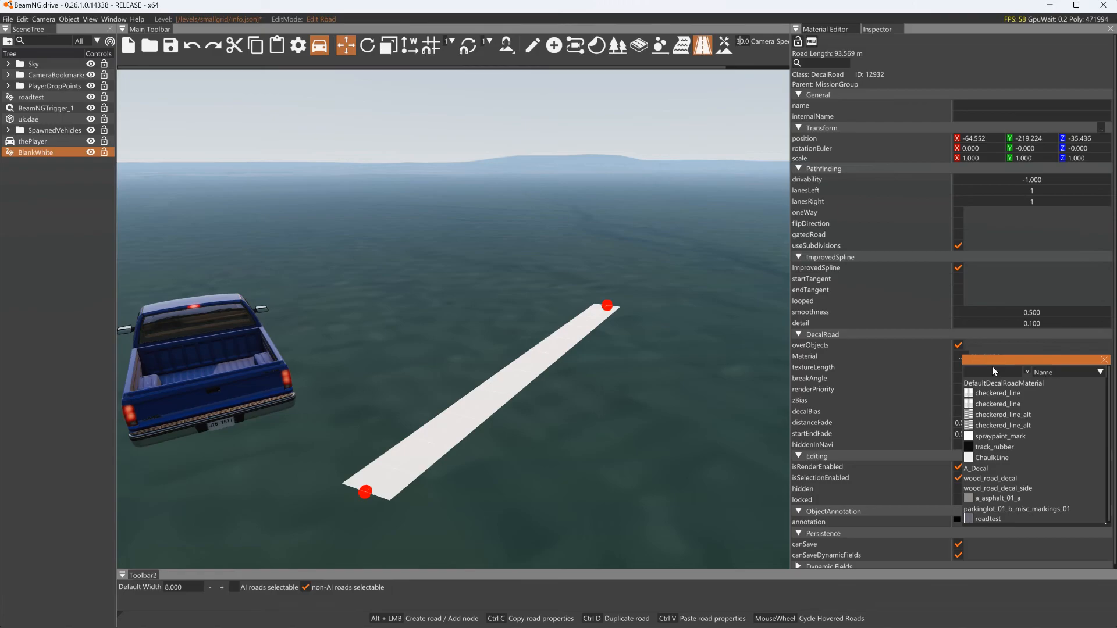
text(d)
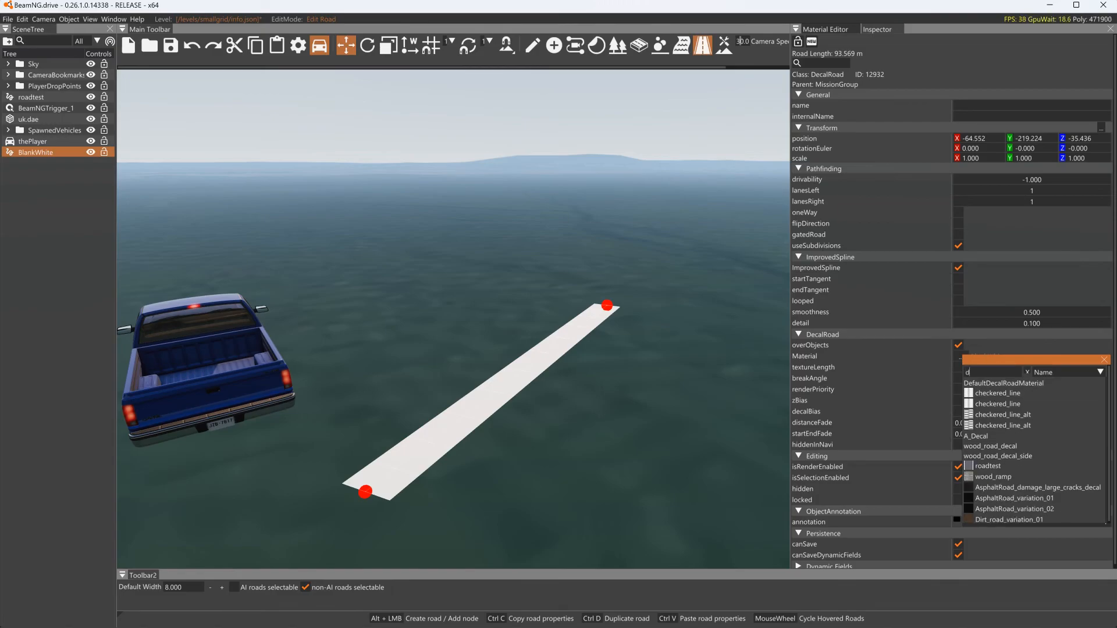
text(ec)
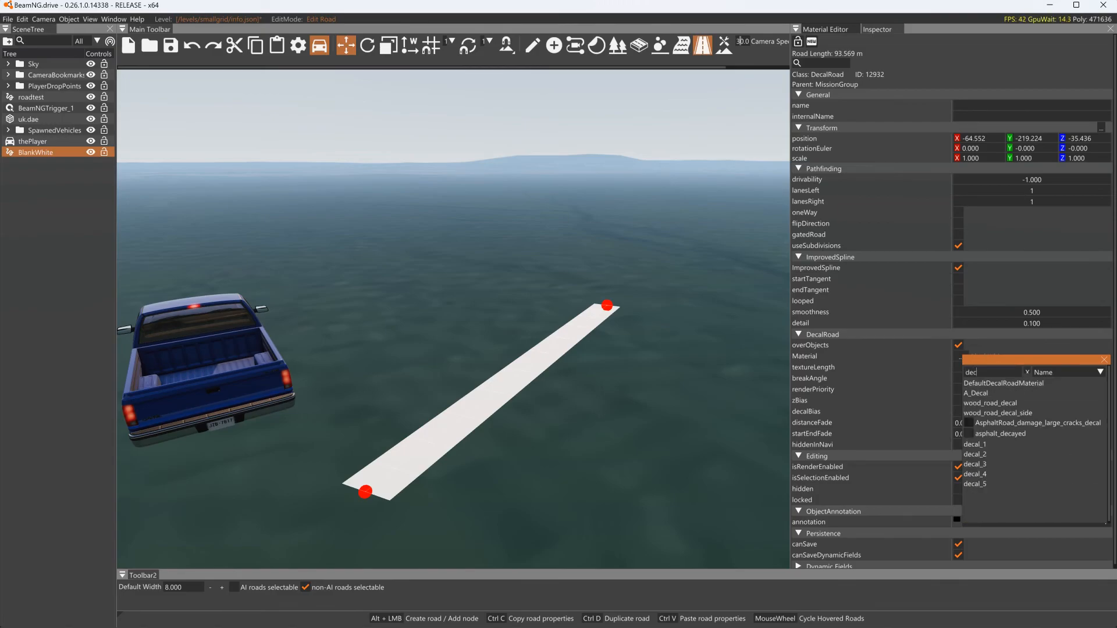
click(985, 444)
mouse_move(683, 434)
right_down()
mouse_move(631, 465)
mouse_move(633, 486)
mouse_move(673, 423)
right_up()
key(w)
key(w)
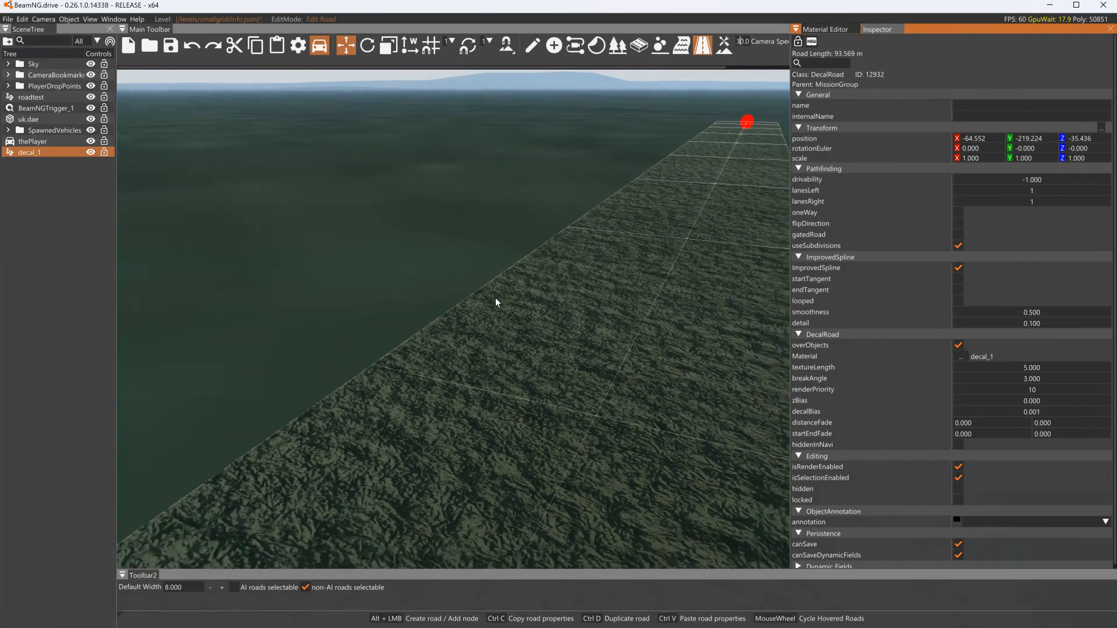
key(s)
click(518, 309)
key(s)
click(626, 358)
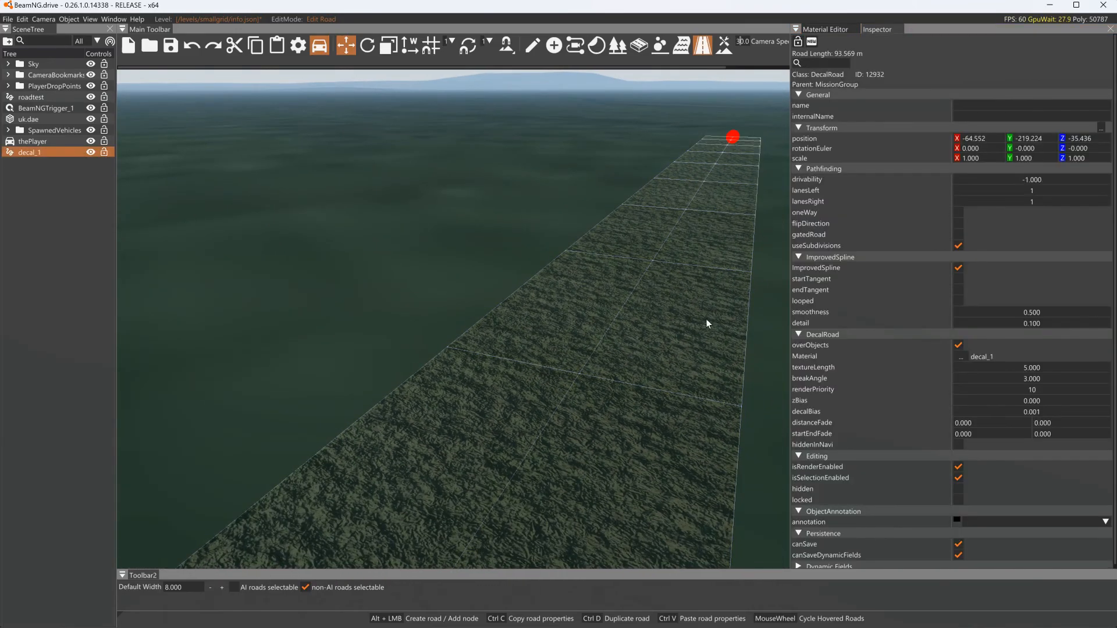
- Try decal_2 on the road, then change its material to decal_3
click(965, 356)
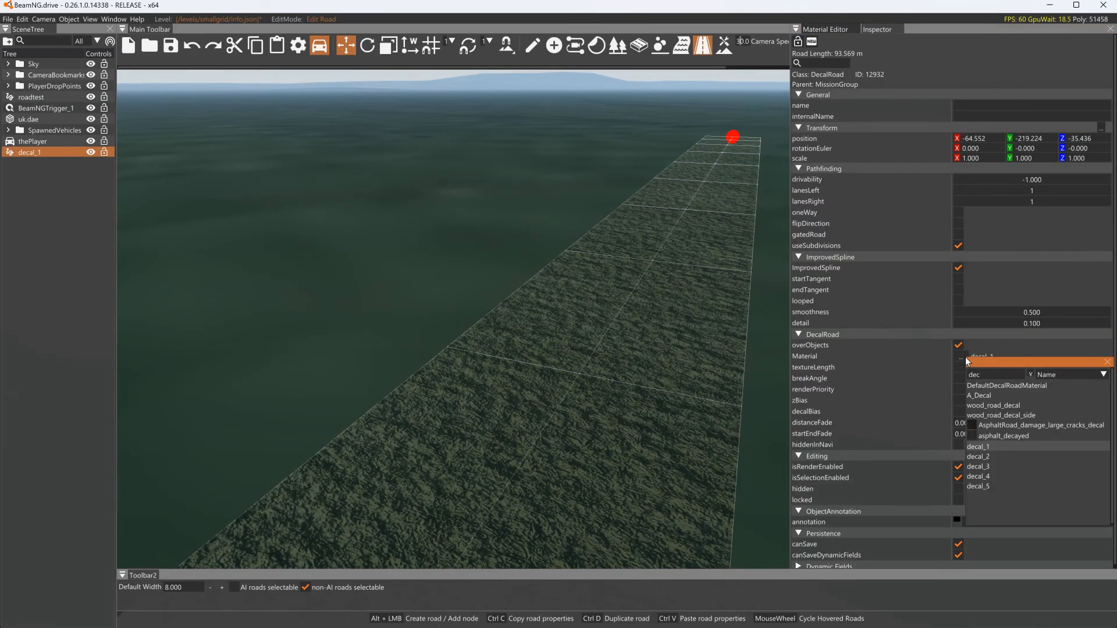
click(979, 456)
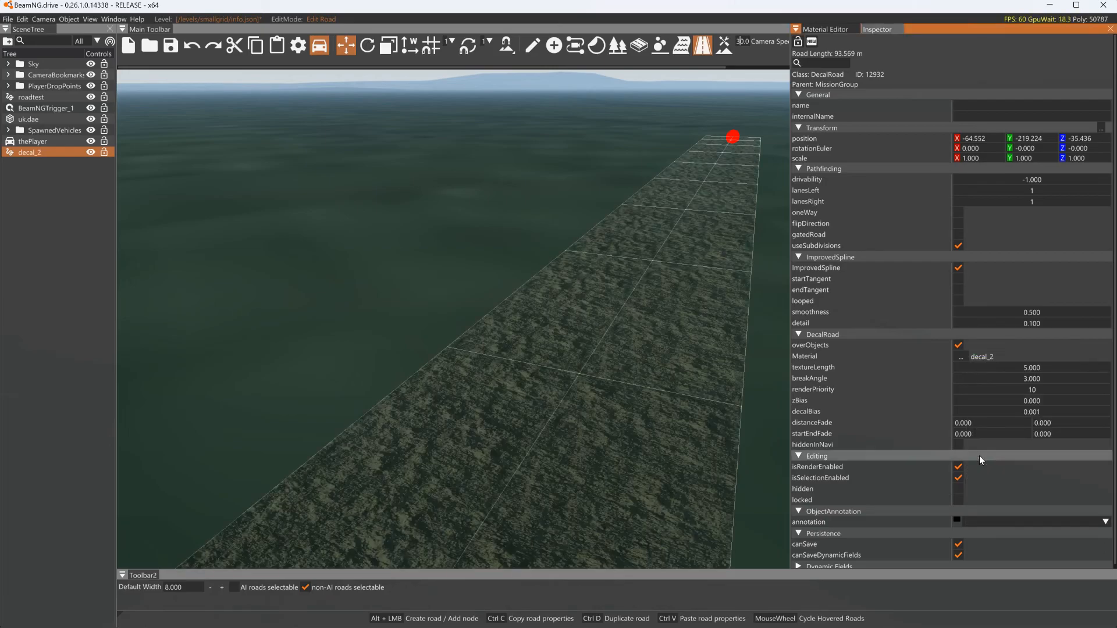
click(962, 356)
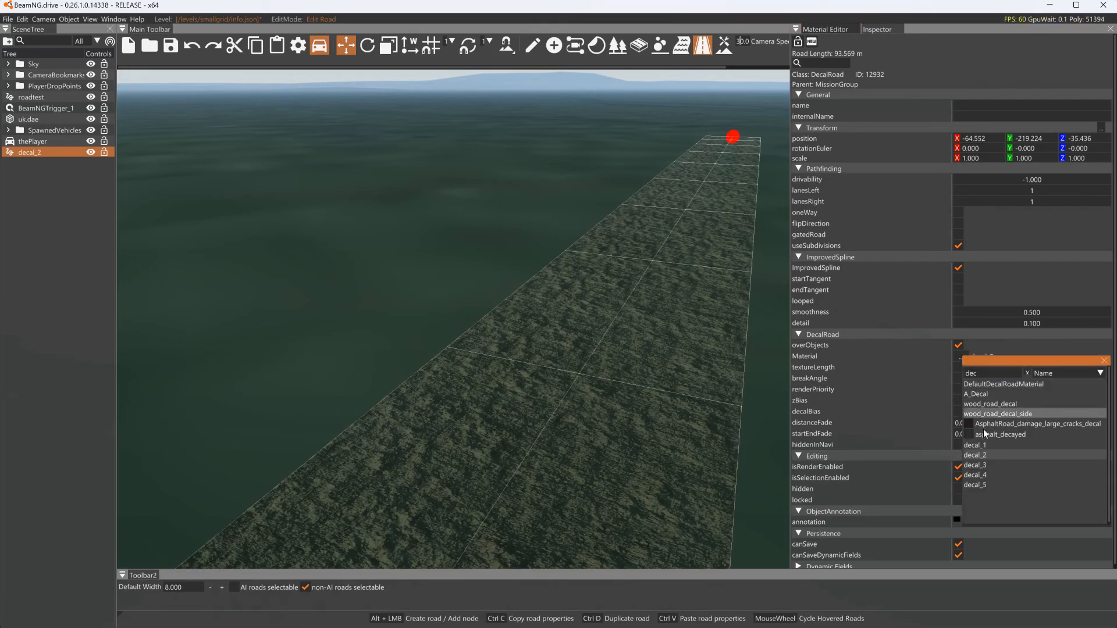
click(982, 463)
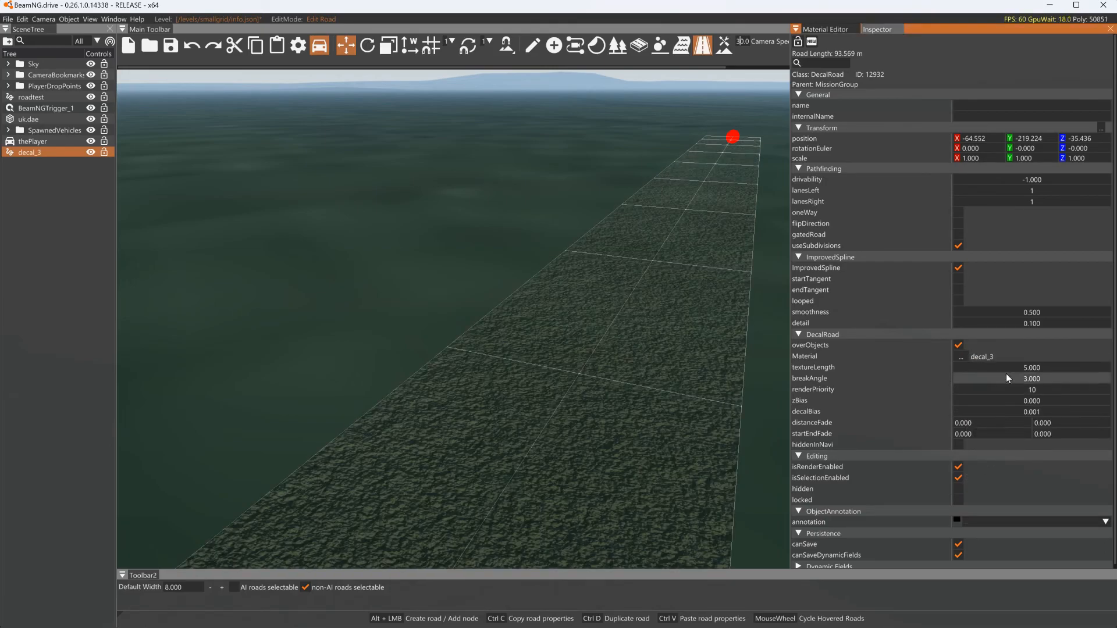
- Set the road's node width to 100 and stretch its texture length to 72.4
drag(1007, 367, 1102, 366)
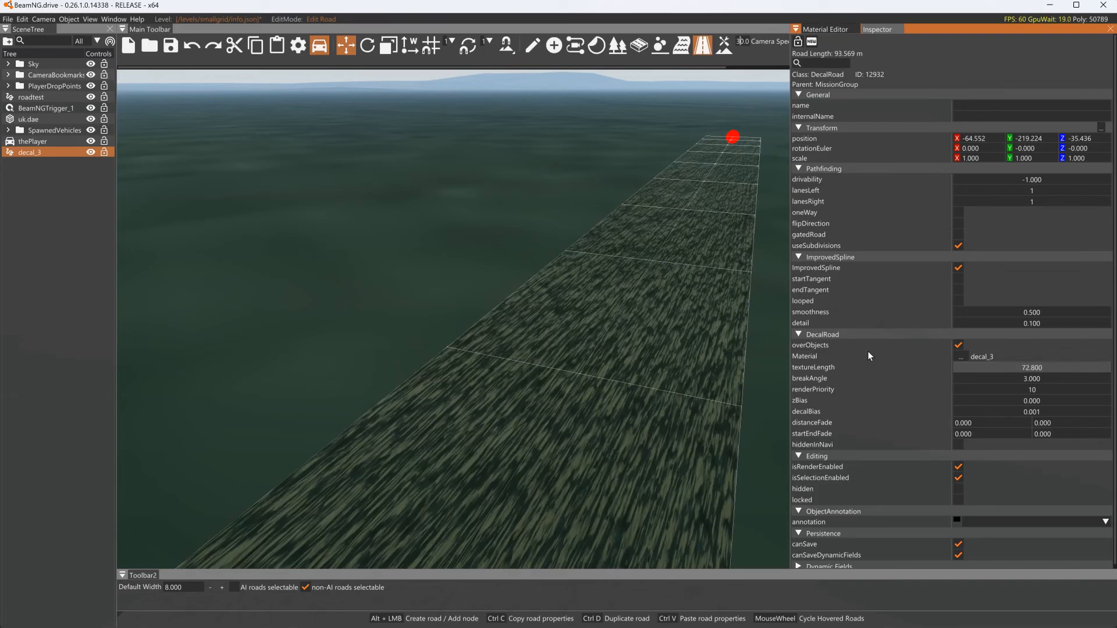
click(762, 155)
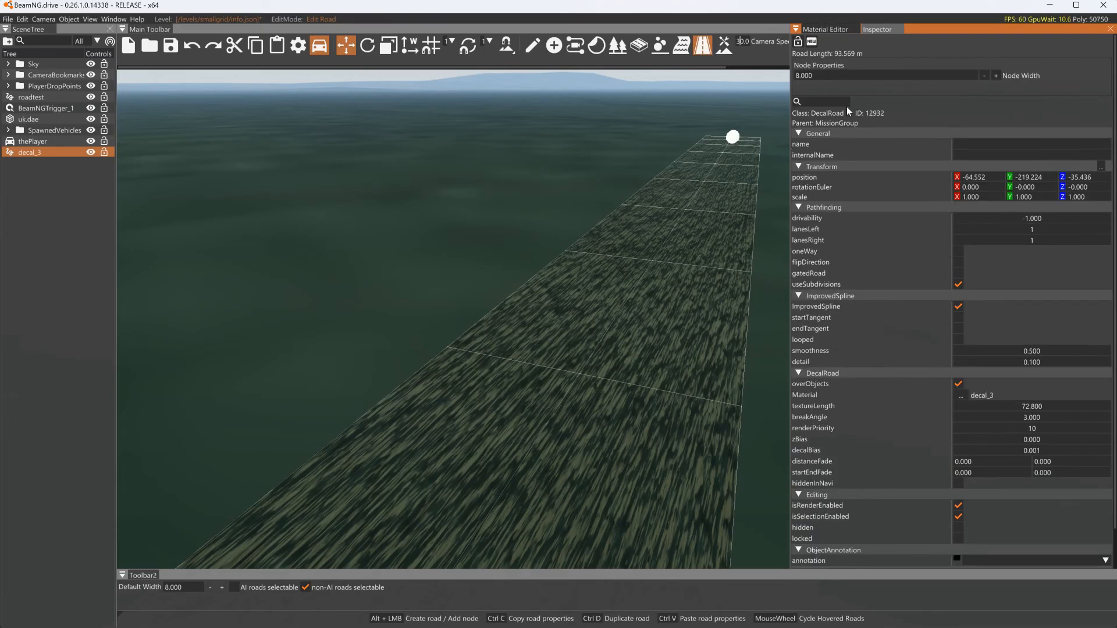
click(831, 75)
text(100)
key(Return)
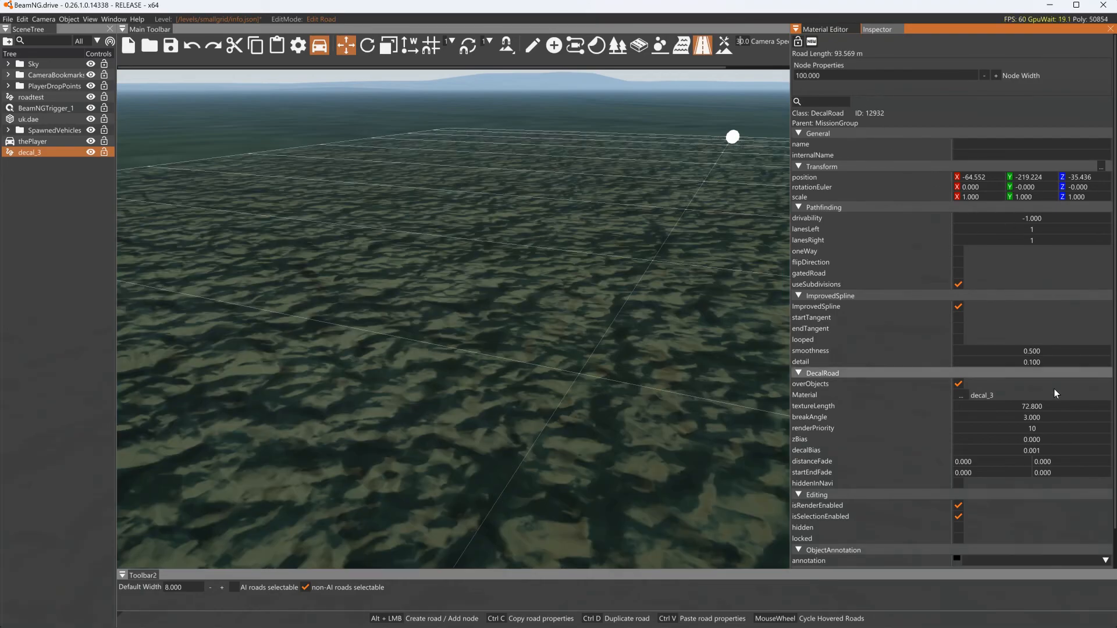
drag(1026, 406, 1081, 403)
mouse_move(1011, 399)
mouse_down()
mouse_move(813, 410)
mouse_move(1024, 409)
mouse_up()
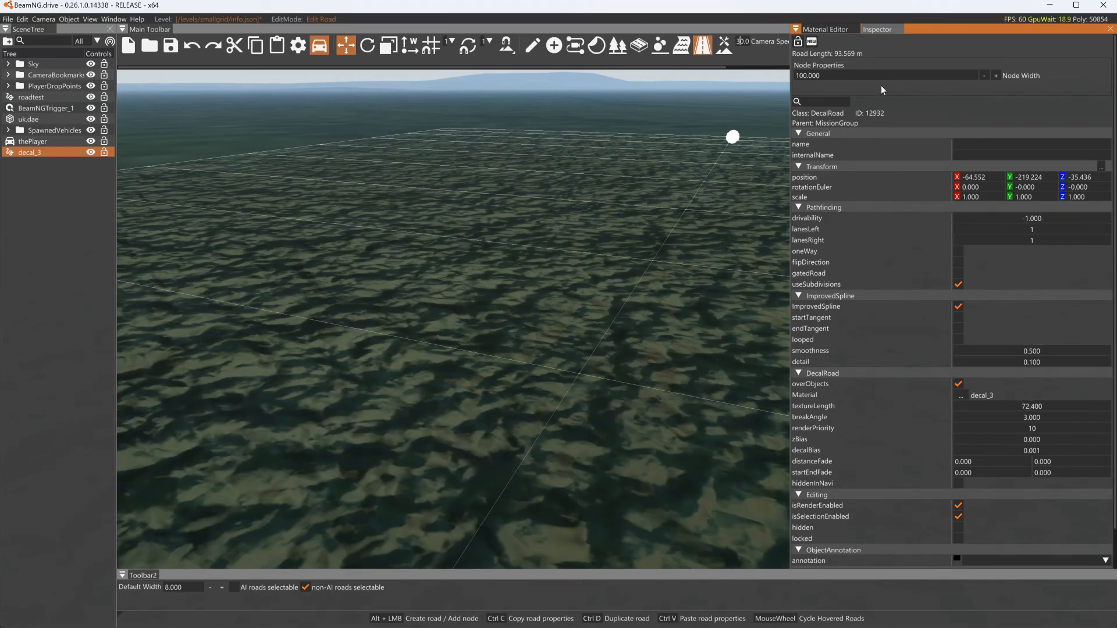
- Set both the road's node width and its texture length to 5
click(861, 75)
text(5)
key(Return)
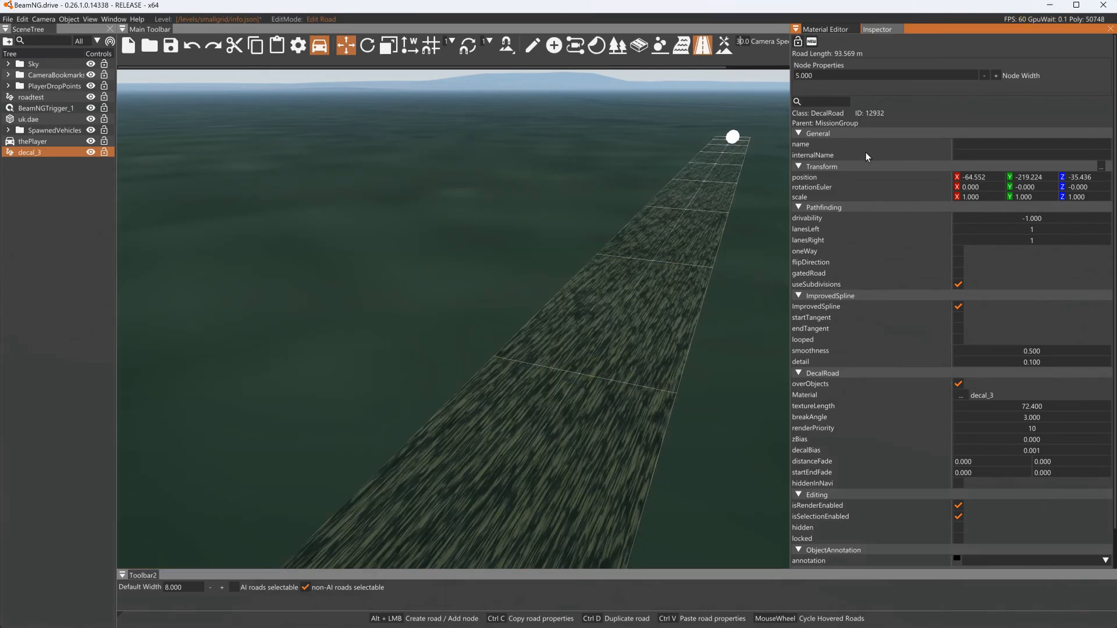
double_click(1028, 406)
text(5)
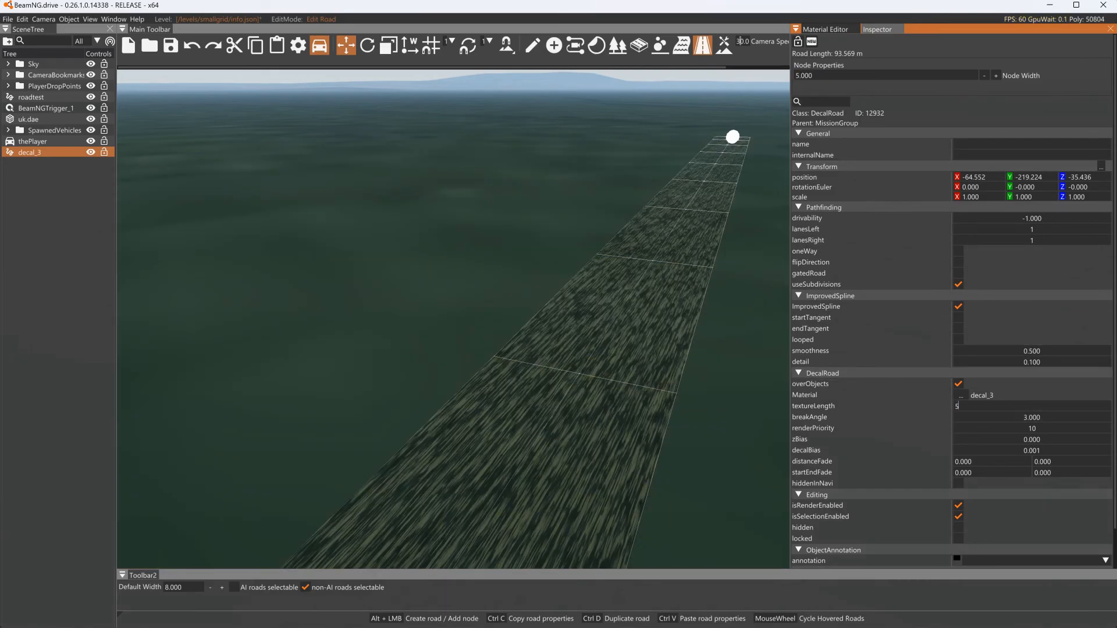
key(Return)
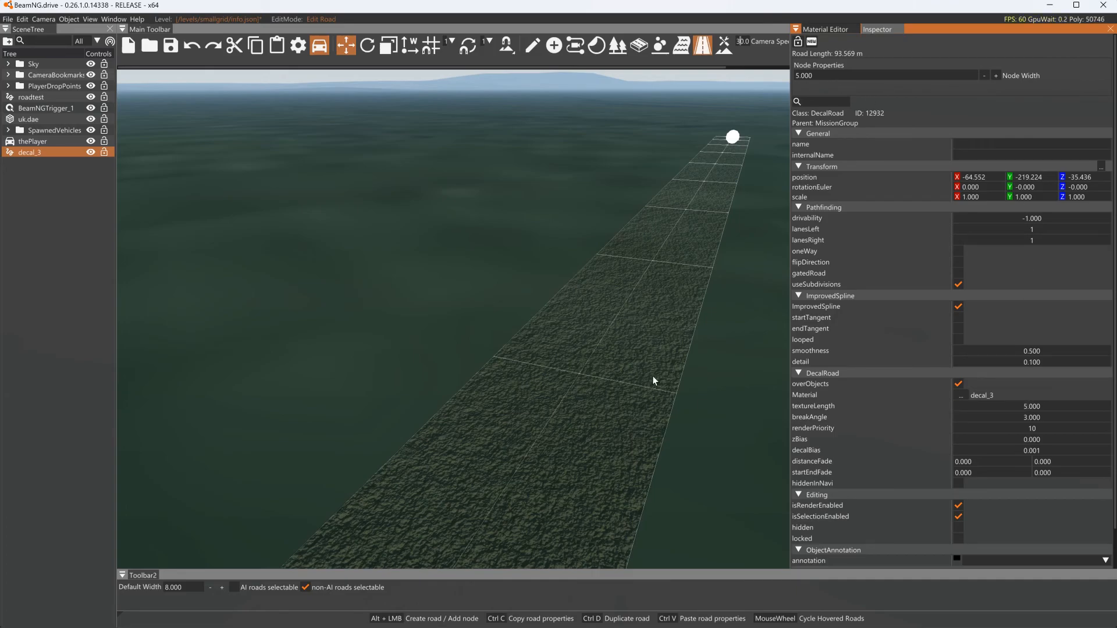
- Increase the road's node width and texture length to 10 each
click(826, 76)
text(10)
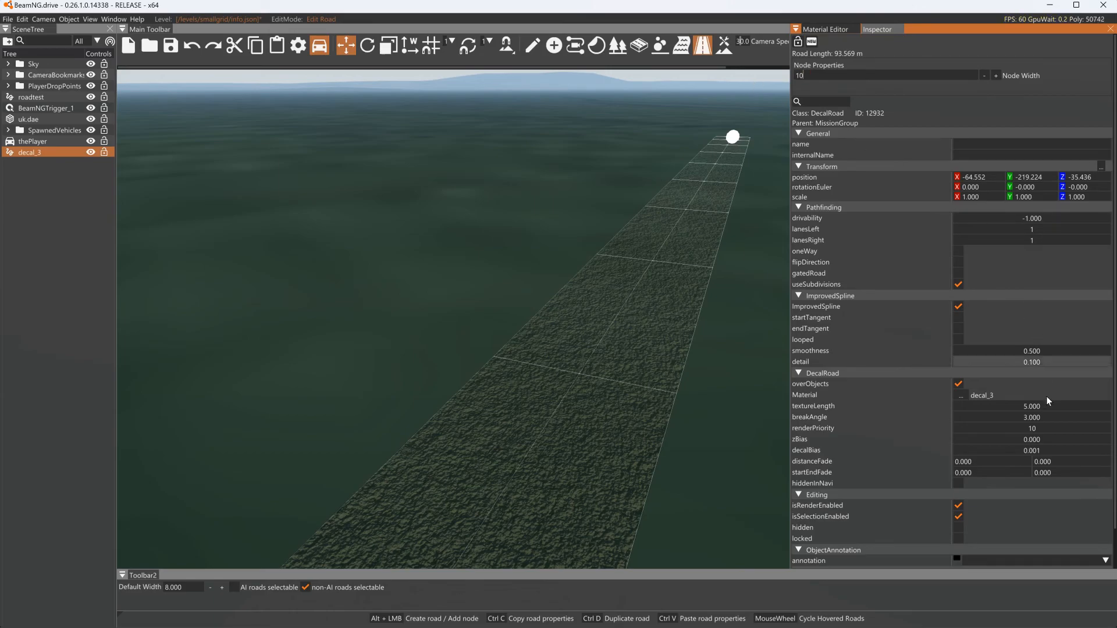
click(1031, 407)
text(10)
key(Return)
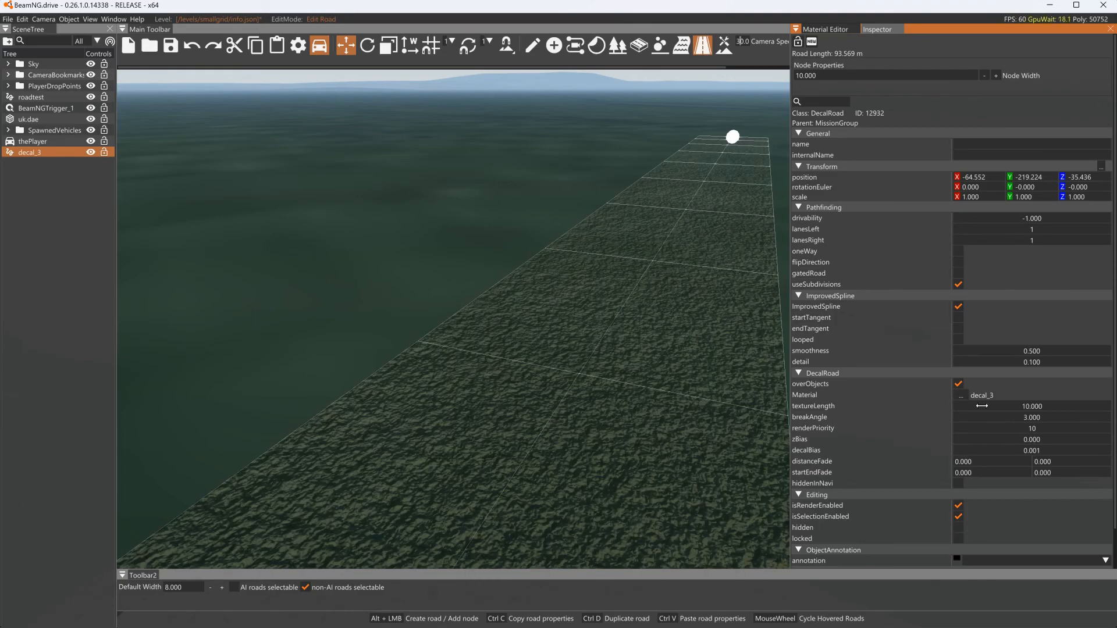
- Widen the road's nodes to 50 and match the texture length at 50
double_click(849, 75)
text(50)
key(Return)
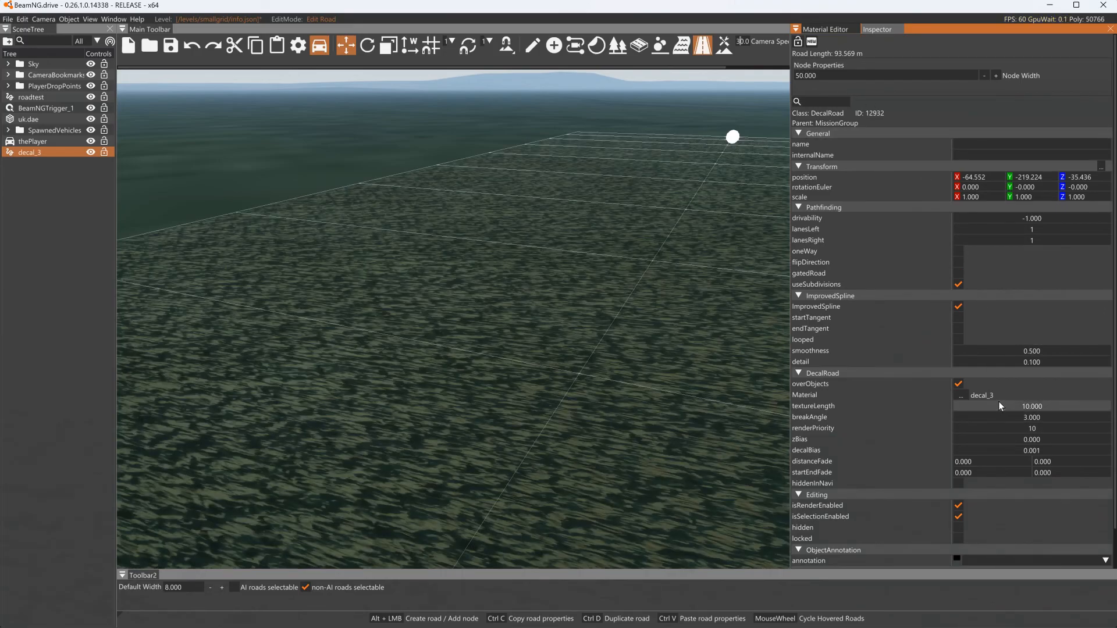
key(shift+c)
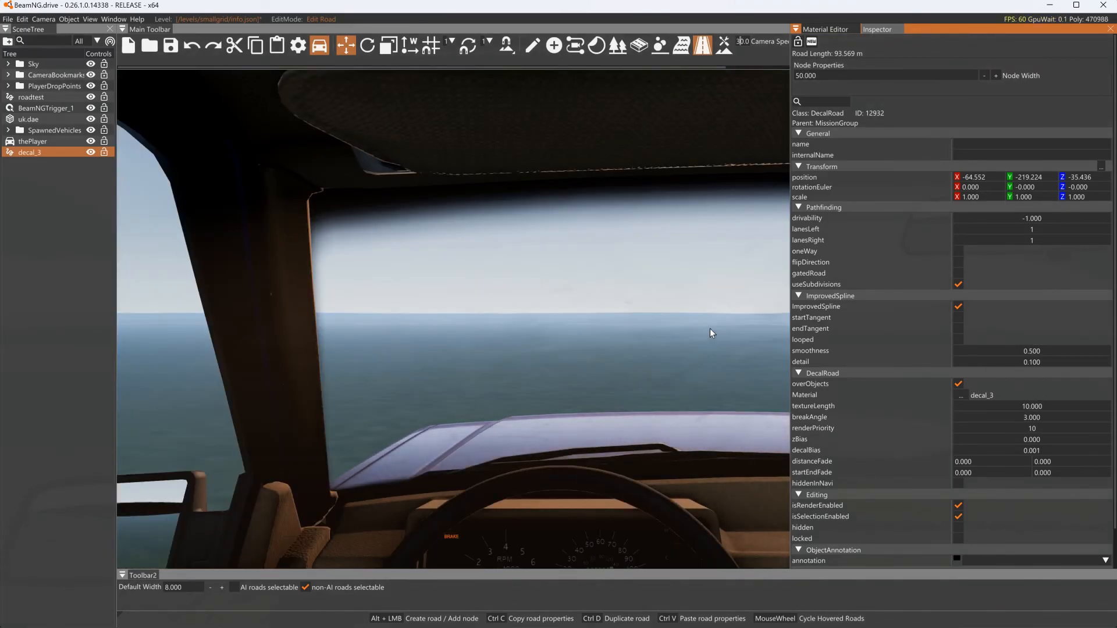
double_click(1017, 406)
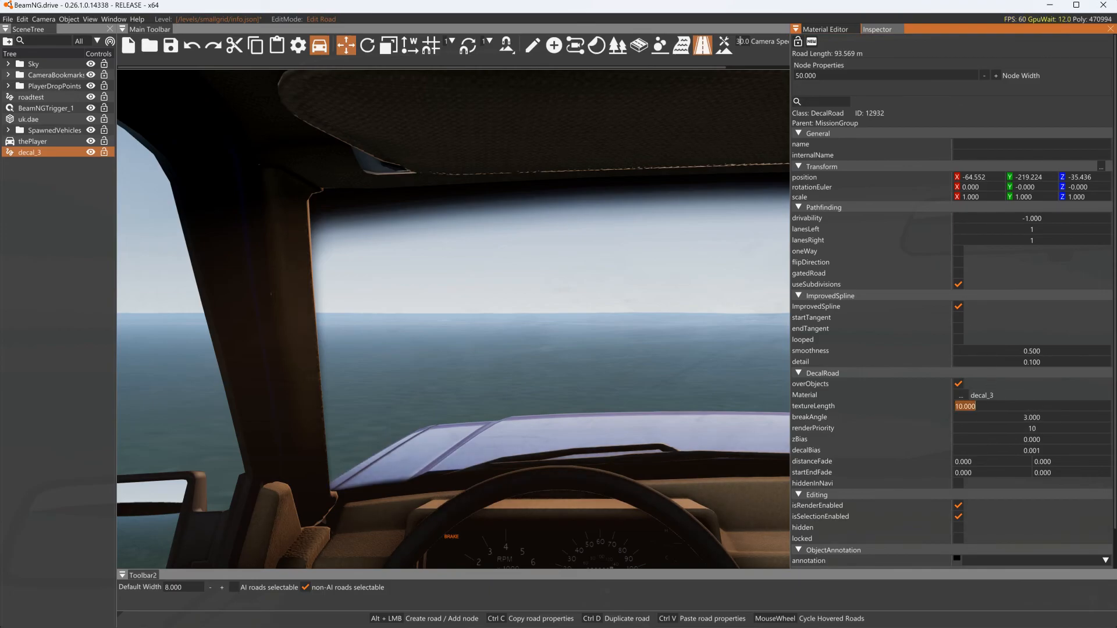
text(50)
key(Return)
- Examine the decal_3 texture proportions along the whole widened road and open the road's material list
key(s)
right_drag(640, 279, 669, 308)
right_drag(687, 349, 768, 422)
key(w)
key(w)
key(s)
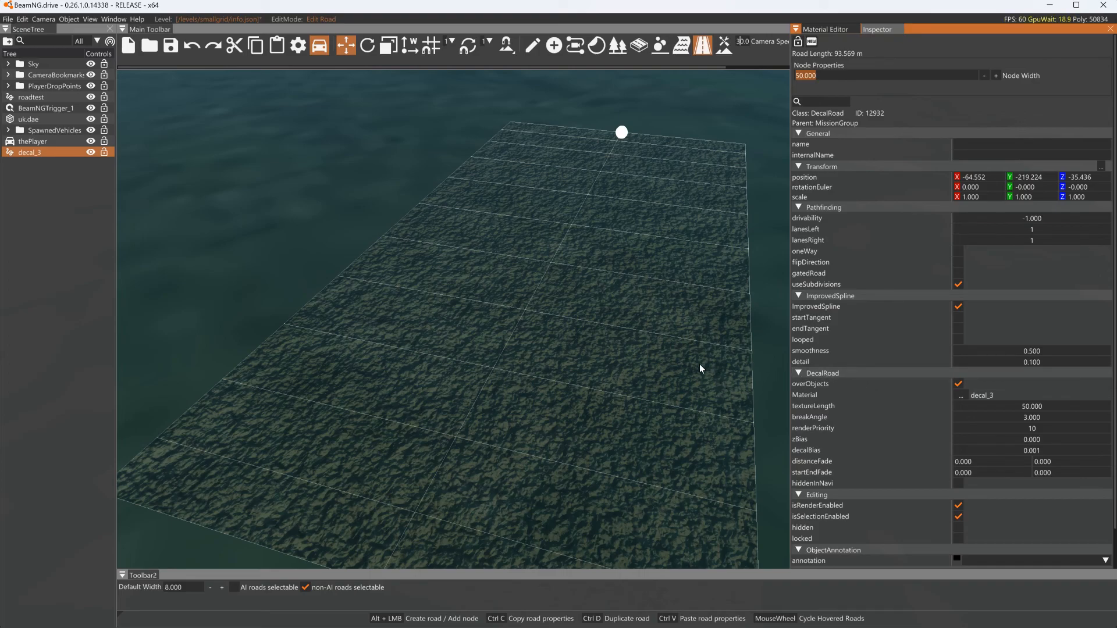
right_drag(699, 365, 702, 357)
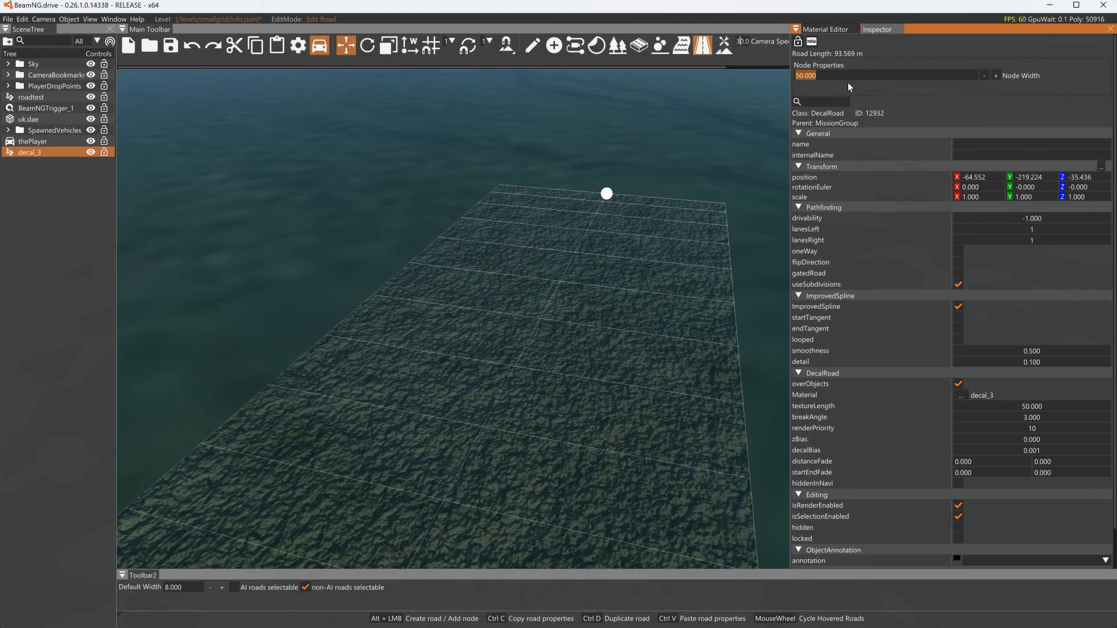
click(963, 396)
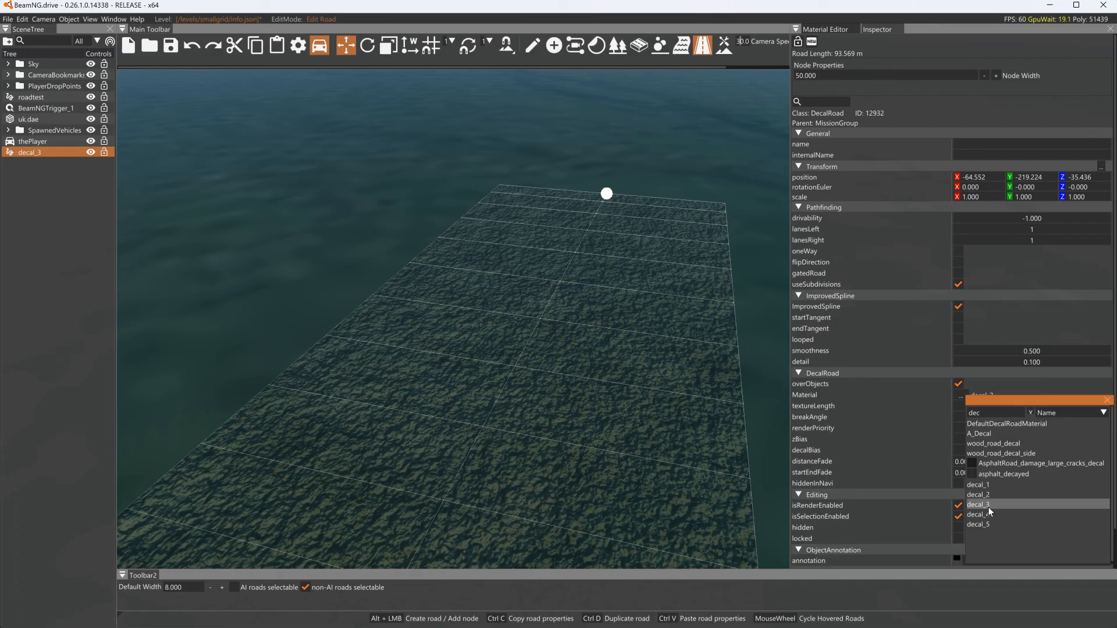
right_drag(738, 388, 850, 459)
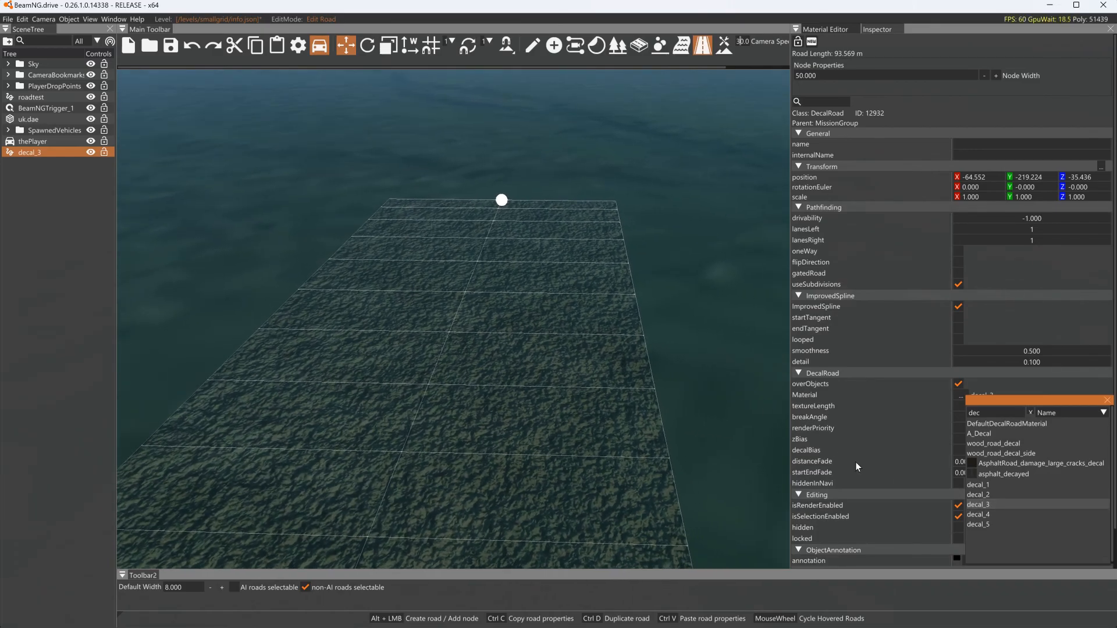
- Apply the decal_4 material to the road and load decal_4 for editing in the Material Editor
click(977, 514)
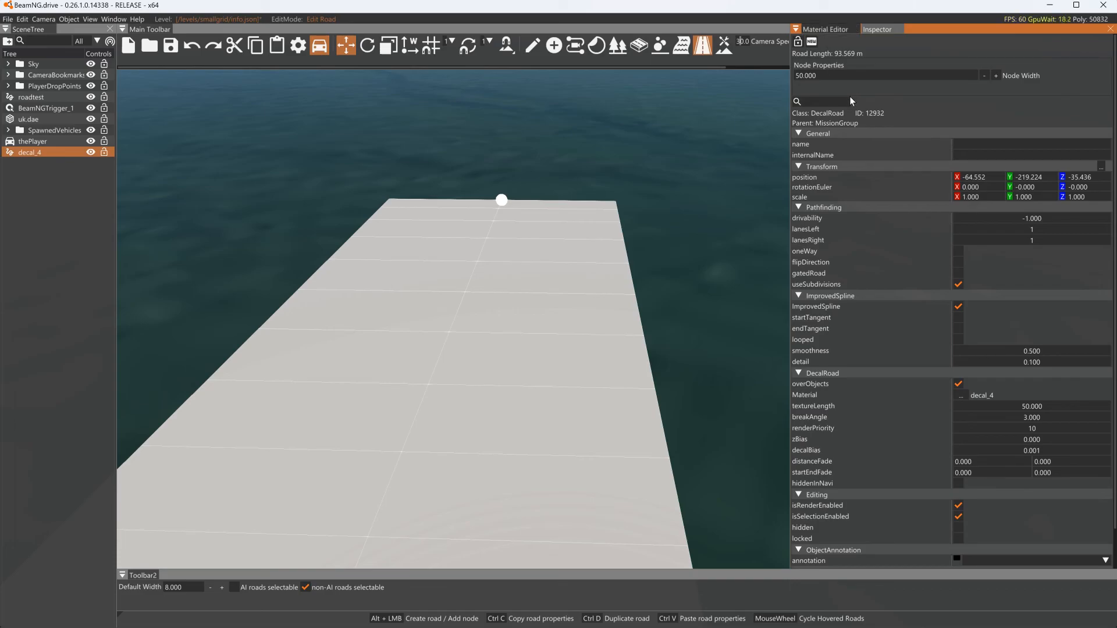
click(831, 29)
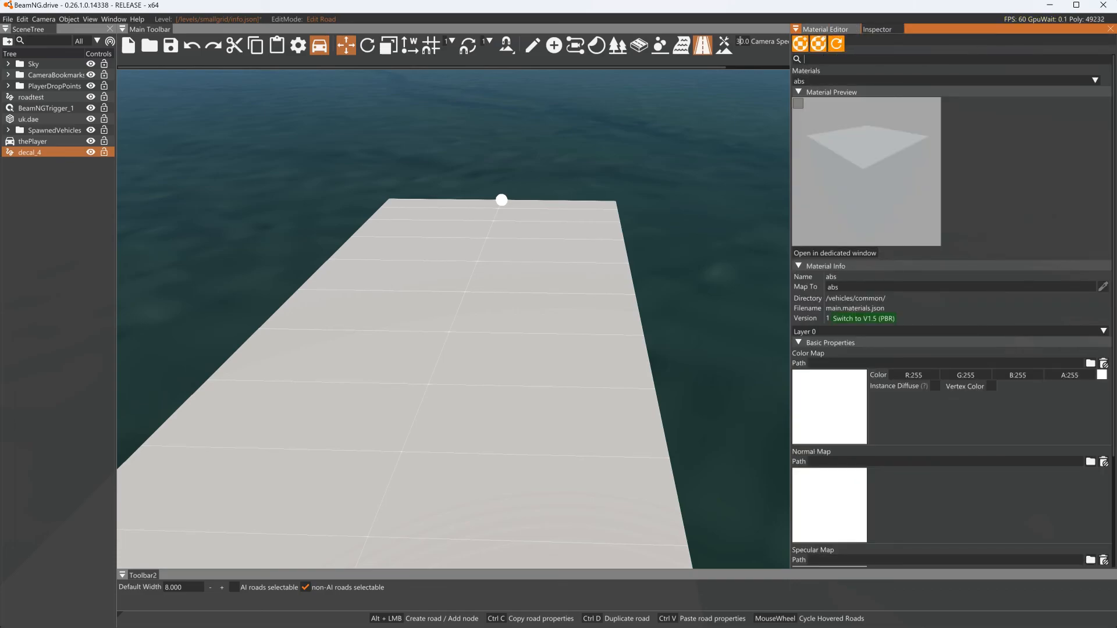
text(d)
key(BackSpace)
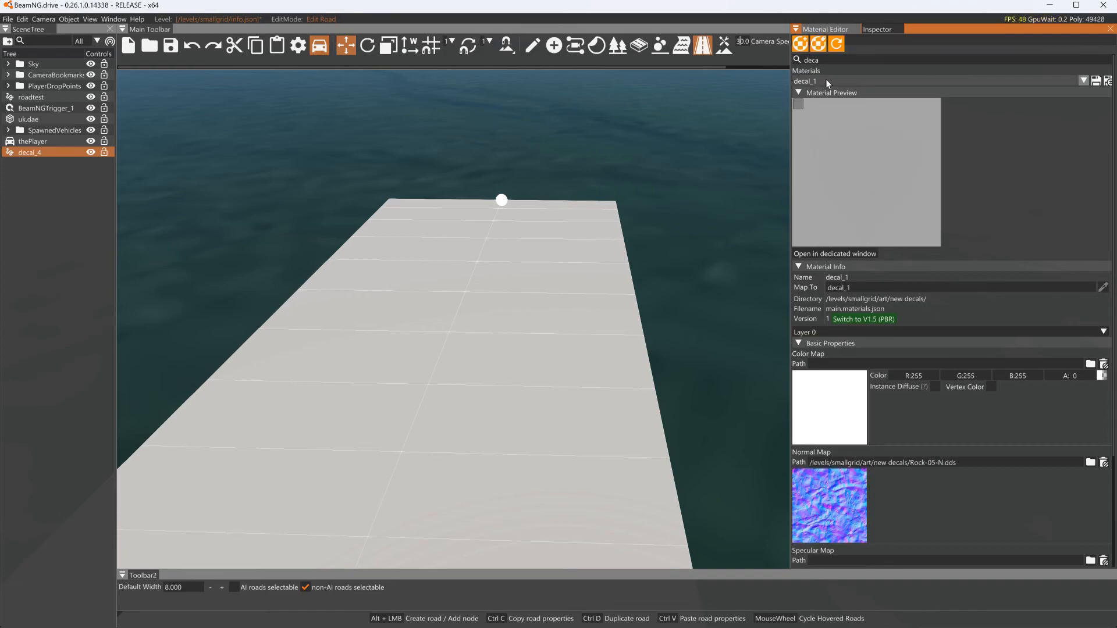
click(825, 79)
click(820, 122)
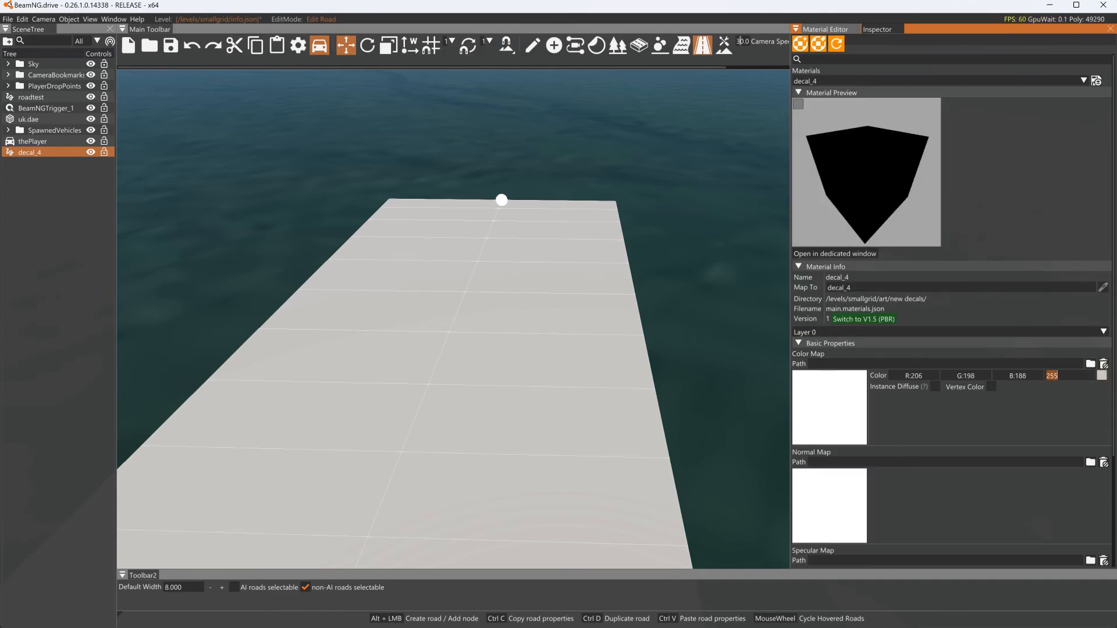
- Set decal_4's color map alpha to 0 and its Alpha Blend Mode to LerpAlpha
text(0)
scroll(1040, 422, down, 3)
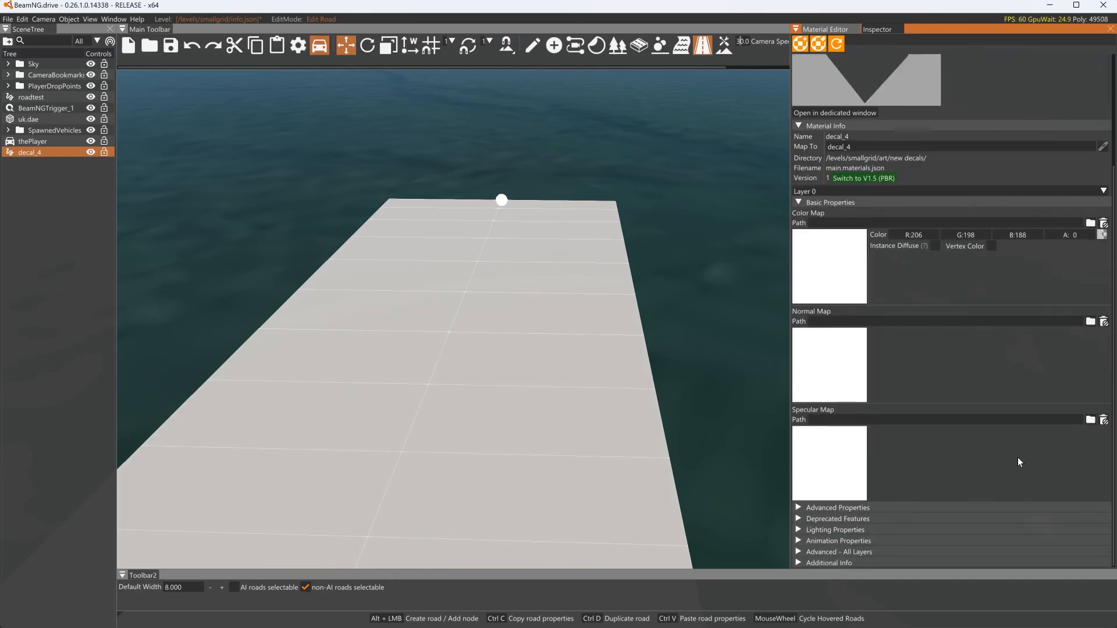
click(849, 529)
scroll(865, 522, down, 2)
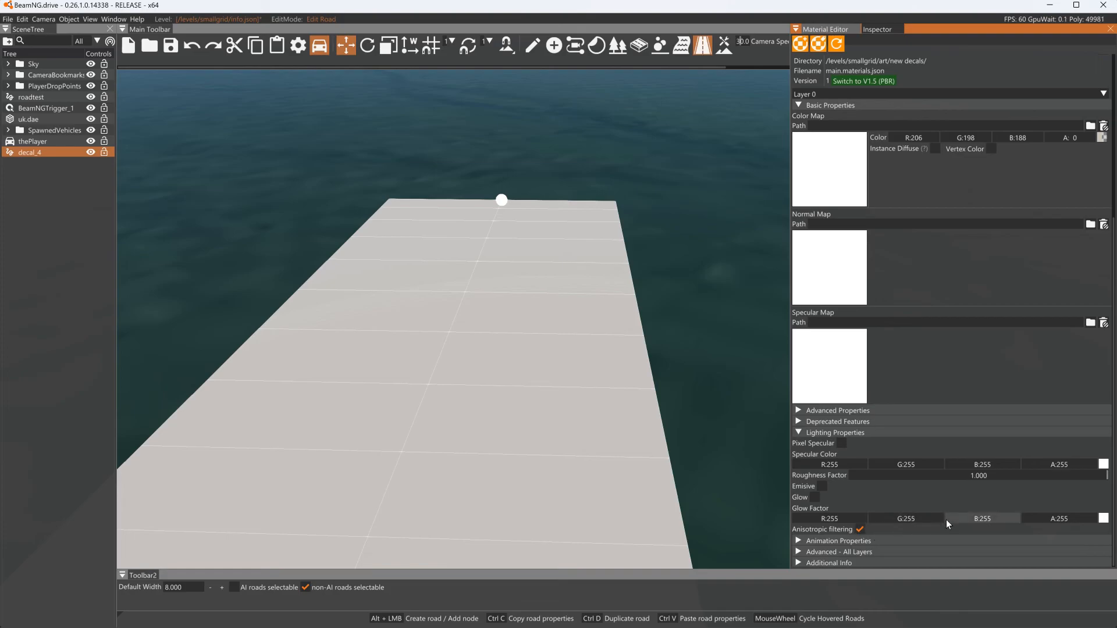
click(802, 550)
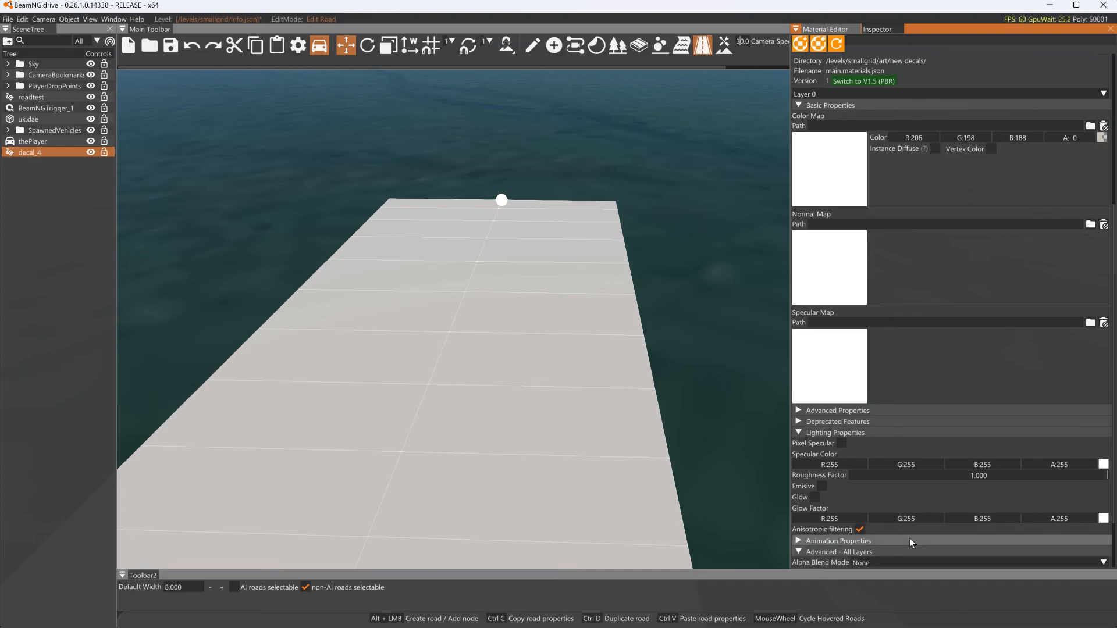
scroll(907, 539, down, 2)
click(923, 493)
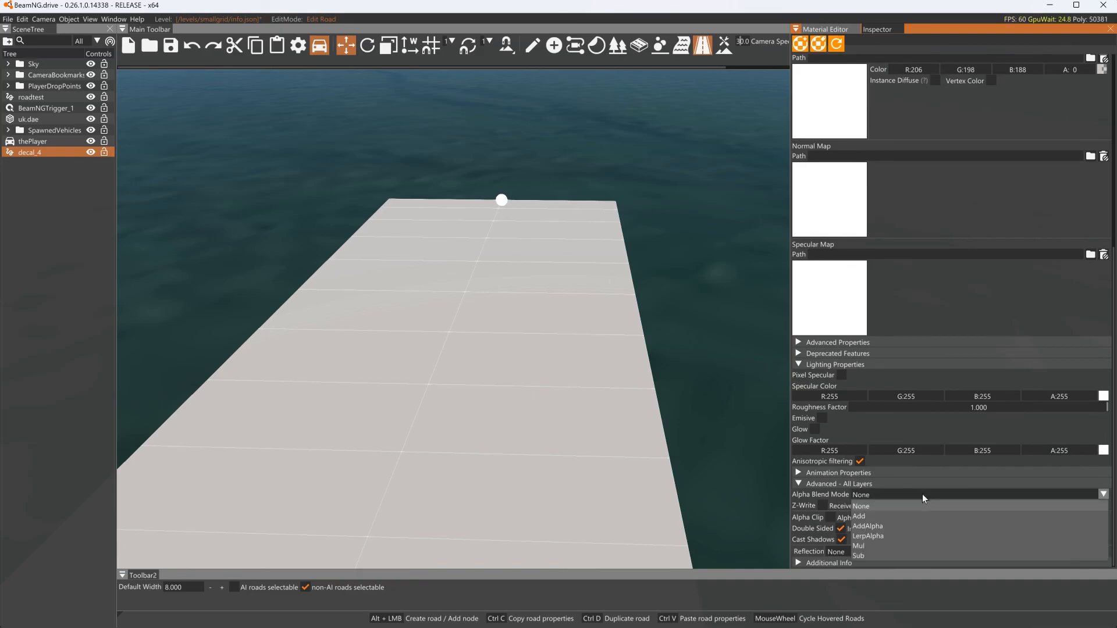
click(882, 532)
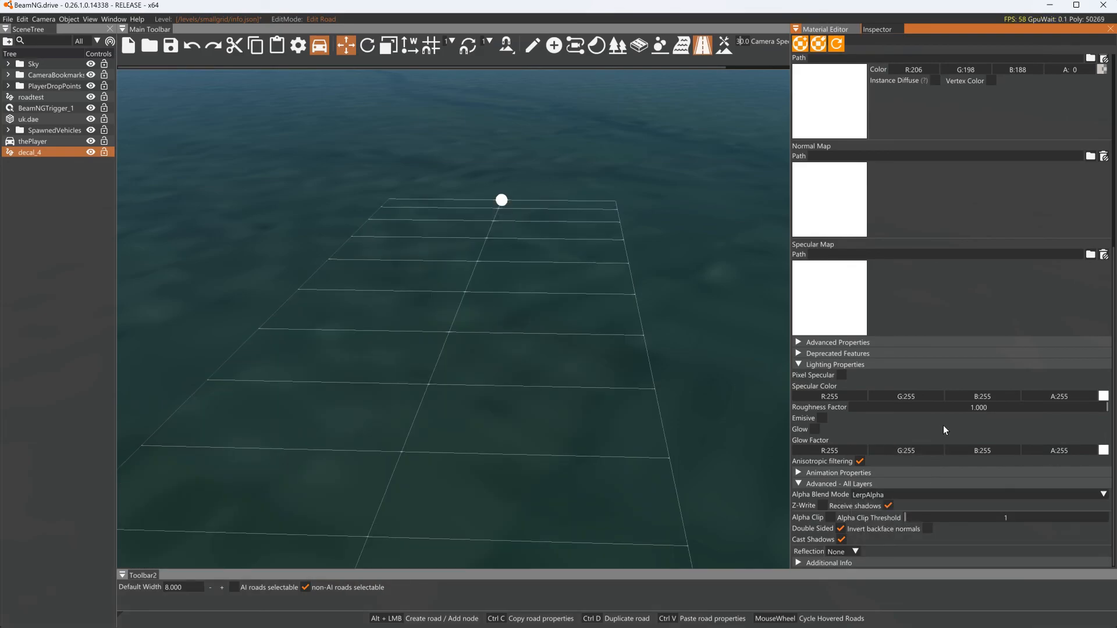
- Assign terrain_beachsand_n.dds from /levels/smallgrid/art/new decals/ as decal_4's normal map
scroll(945, 416, up, 5)
click(843, 395)
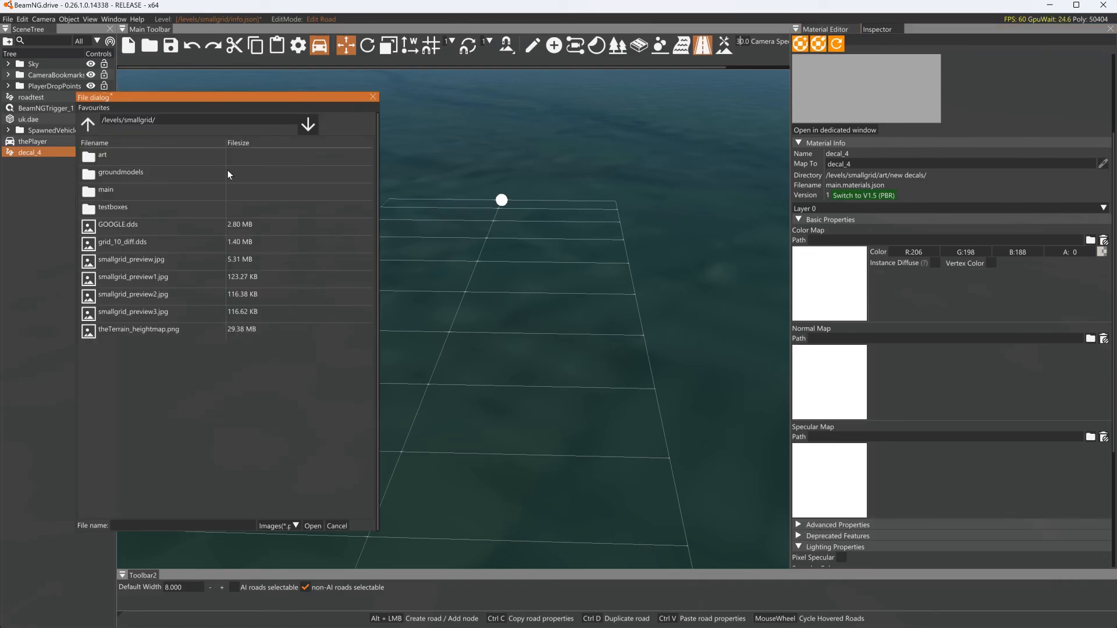
click(88, 123)
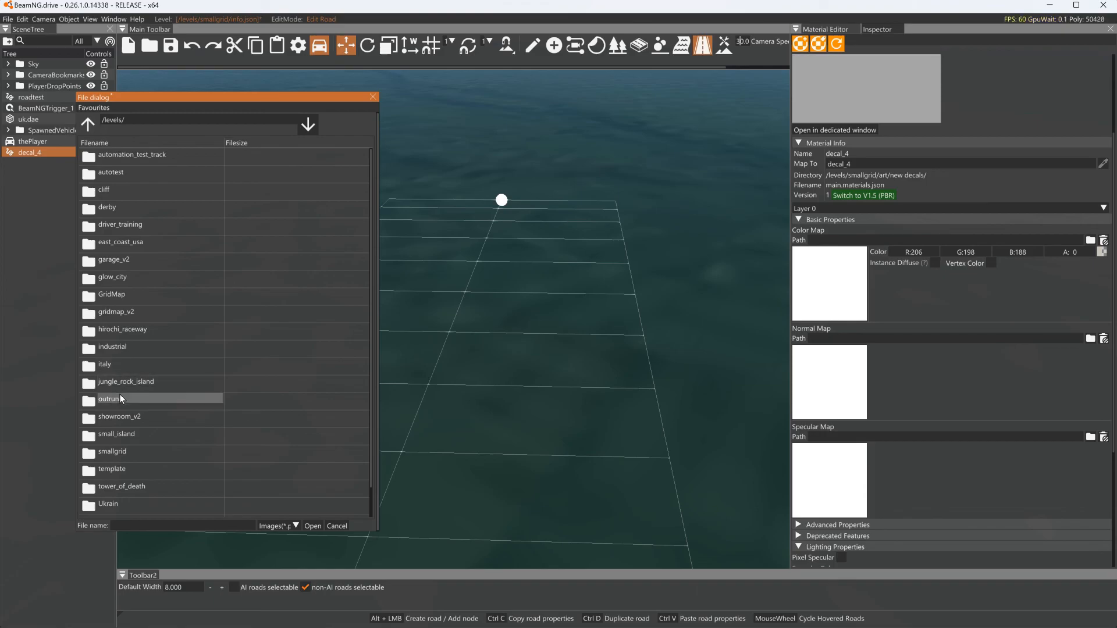
click(117, 454)
double_click(117, 454)
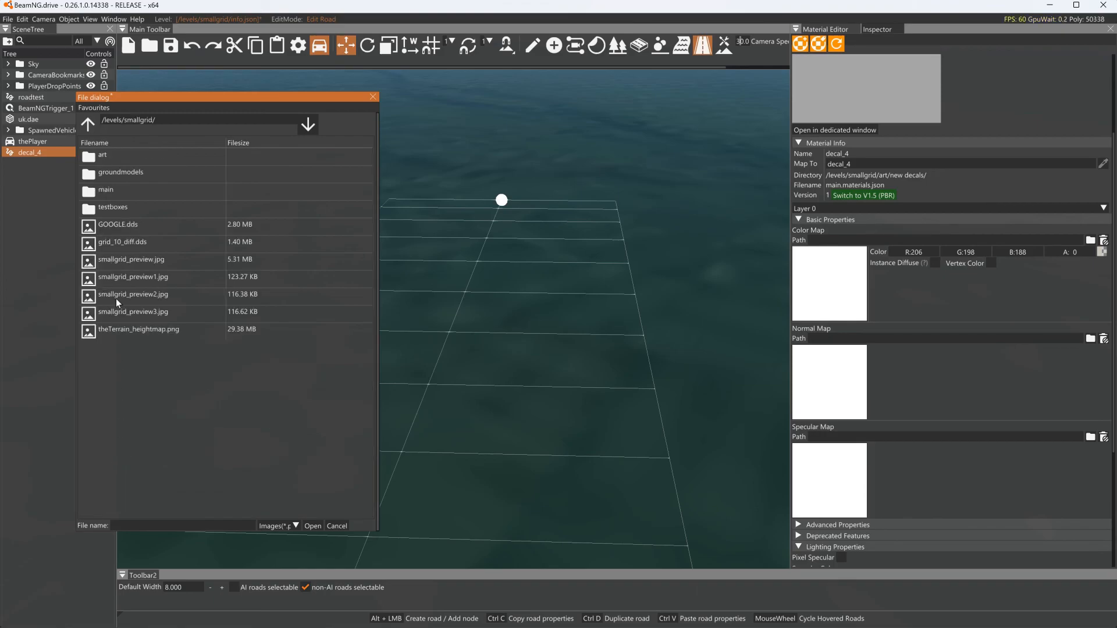
double_click(109, 154)
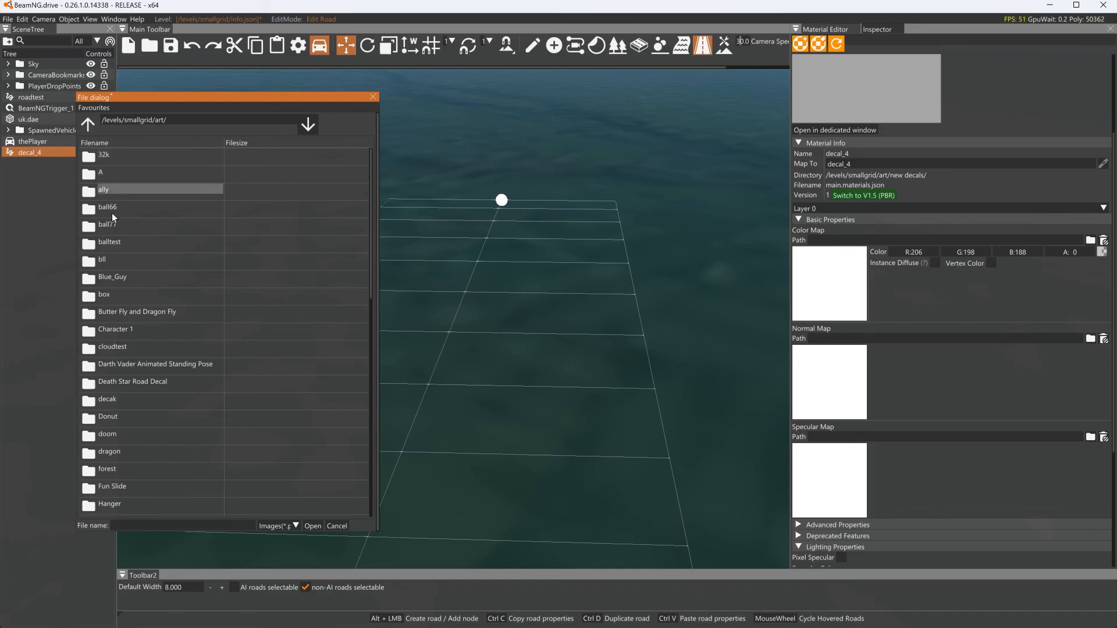
scroll(153, 414, down, 2)
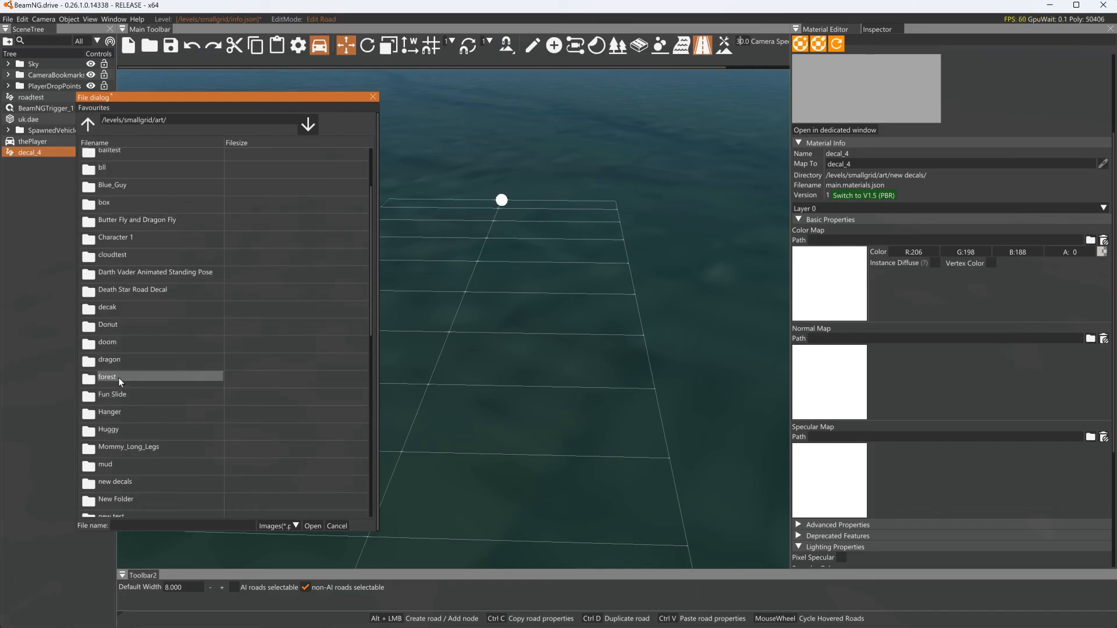
double_click(127, 485)
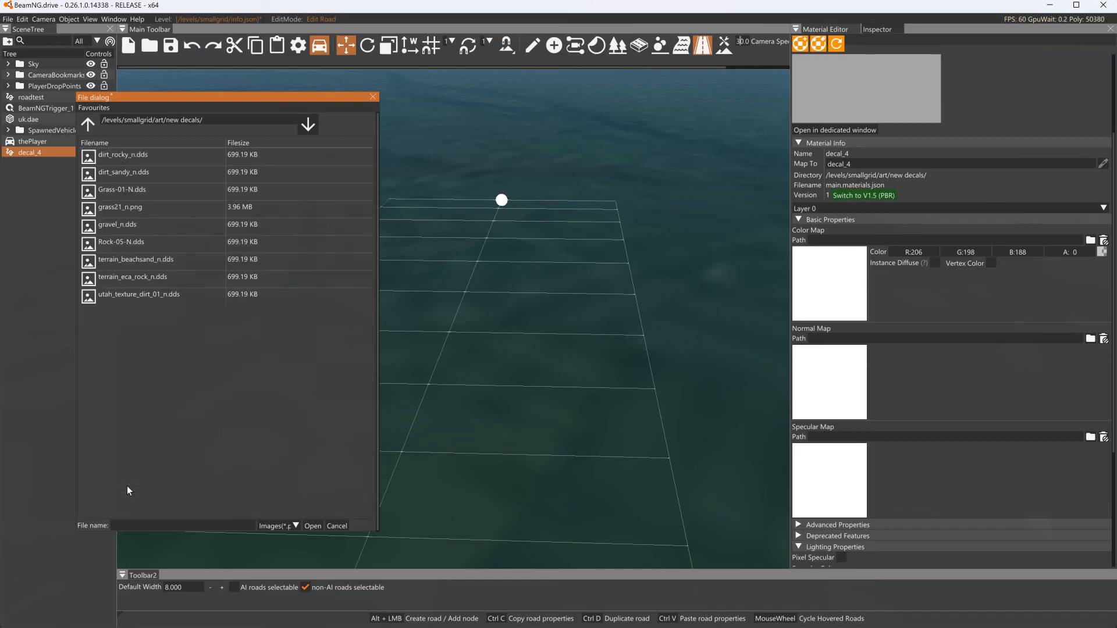
mouse_move(123, 249)
mouse_down()
mouse_move(119, 221)
mouse_move(117, 296)
mouse_move(120, 262)
mouse_up()
click(312, 525)
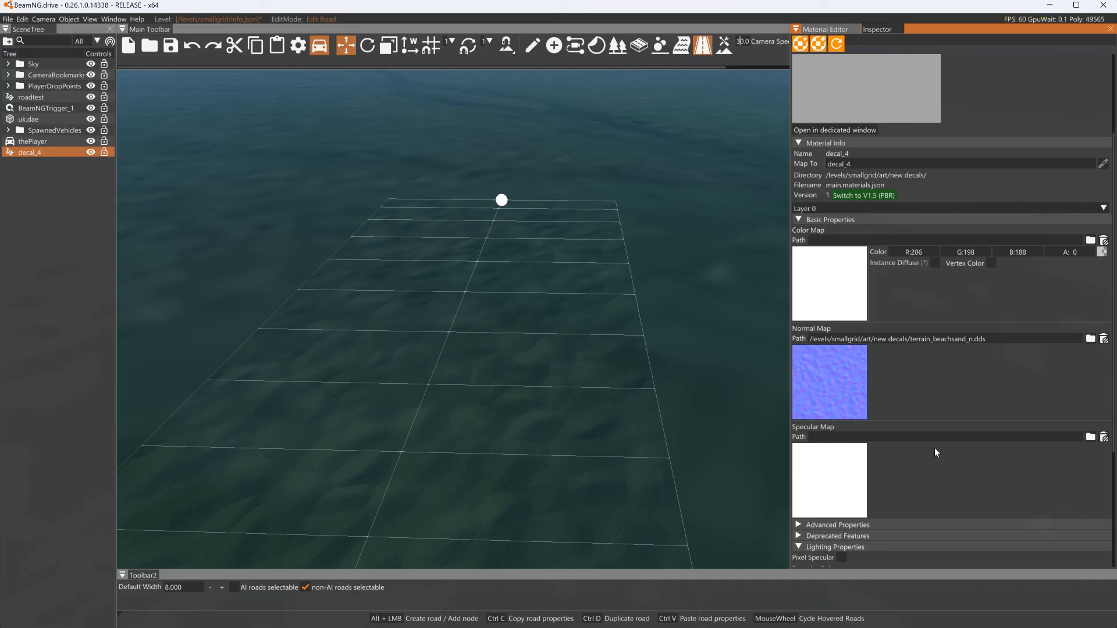
- Try terrain_eca_rock_n.dds and utah_texture_dirt_01_n.dds in turn as decal_4's normal map
mouse_move(855, 393)
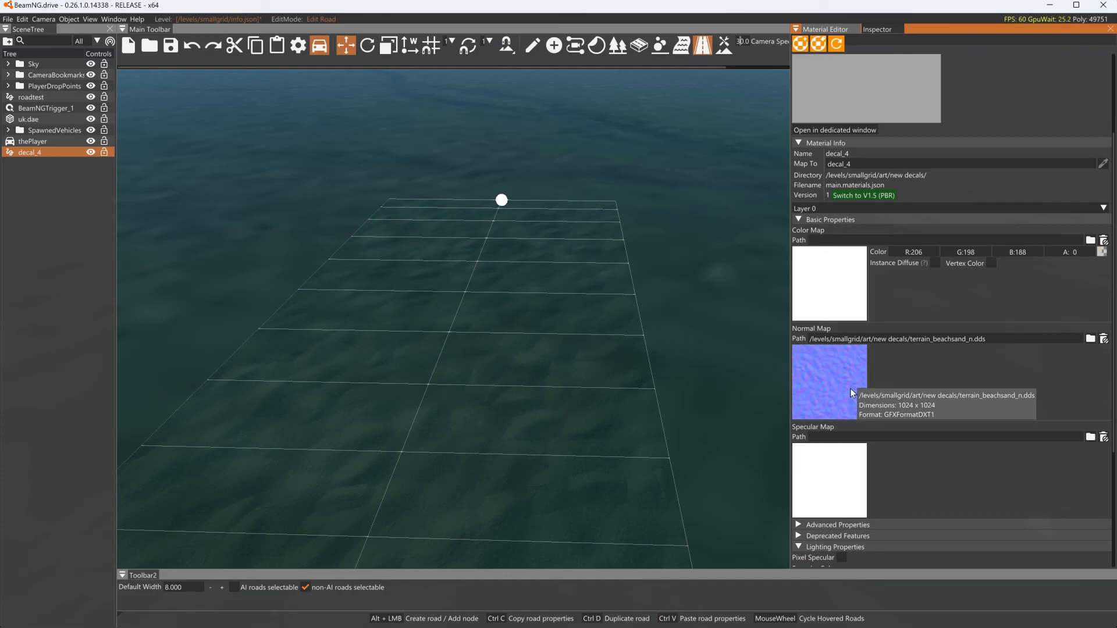
click(849, 389)
click(122, 276)
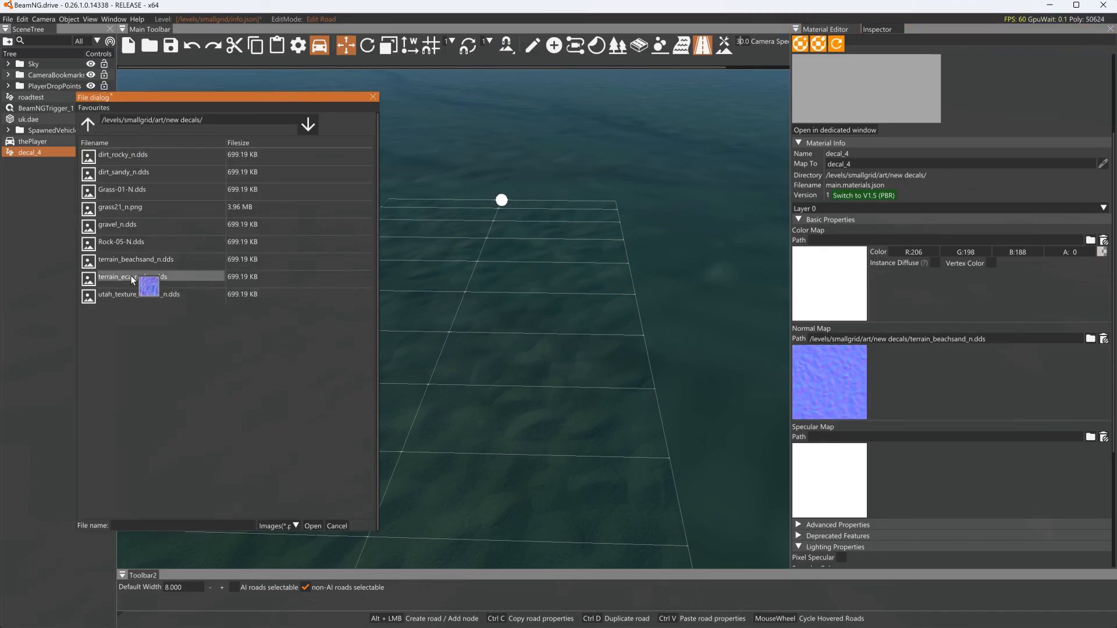
click(313, 526)
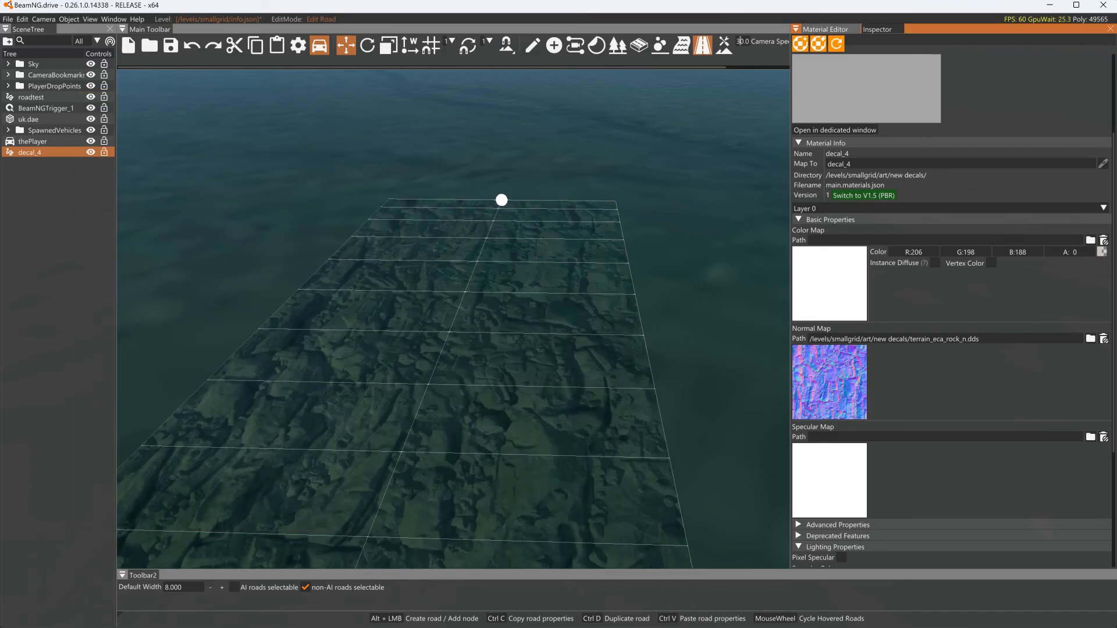
click(846, 399)
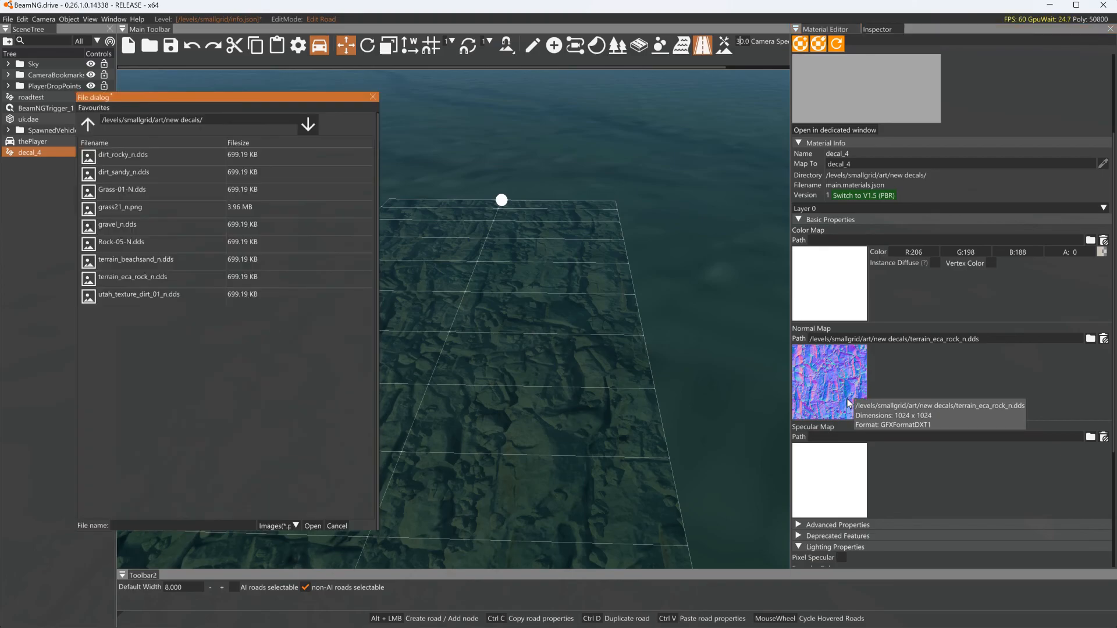
click(154, 265)
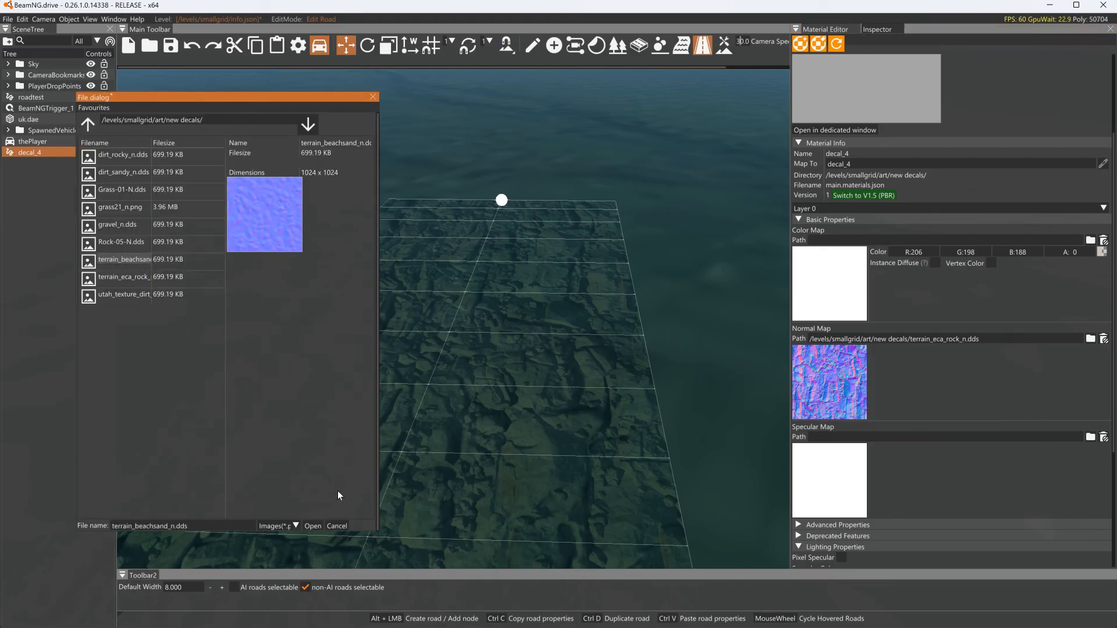
click(122, 294)
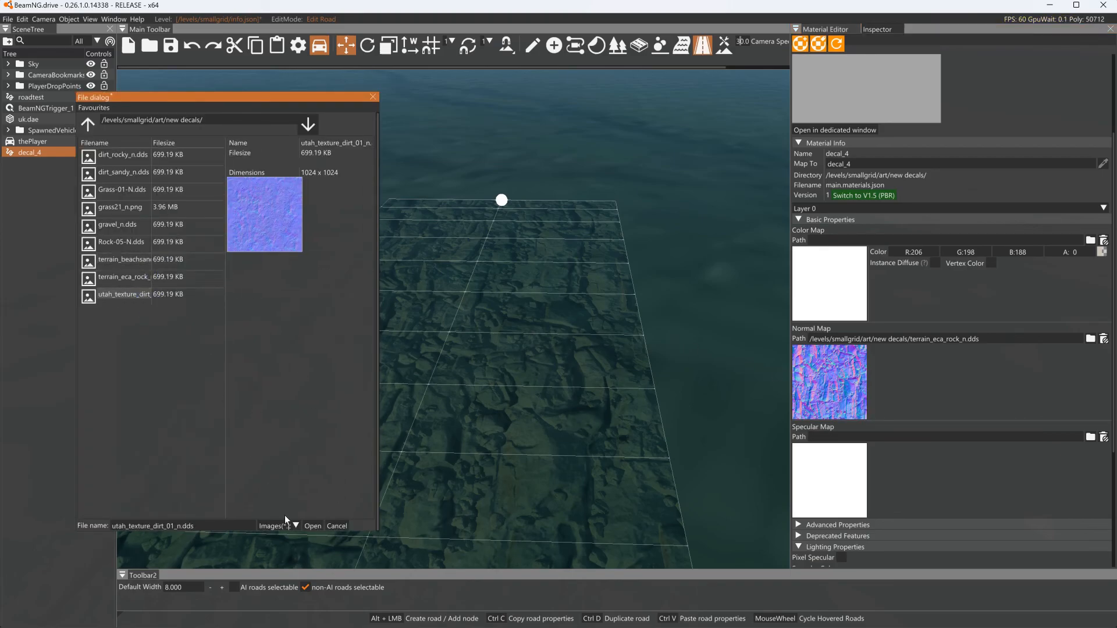
click(312, 526)
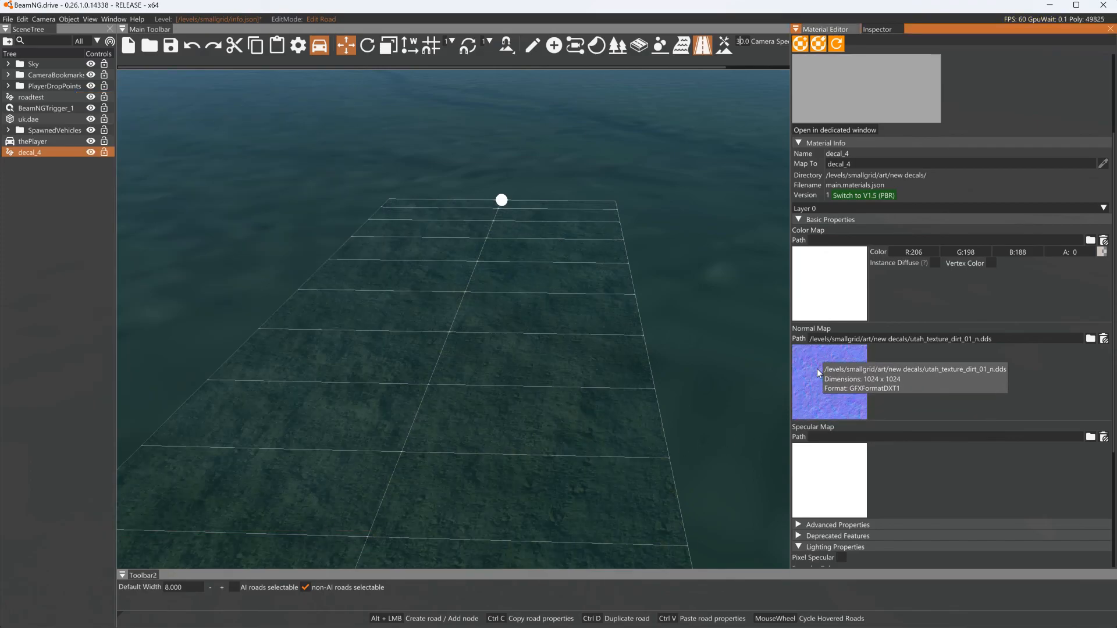
- Try Rock-05-N.dds and grass21_n.png in turn as decal_4's normal map
click(825, 351)
click(133, 242)
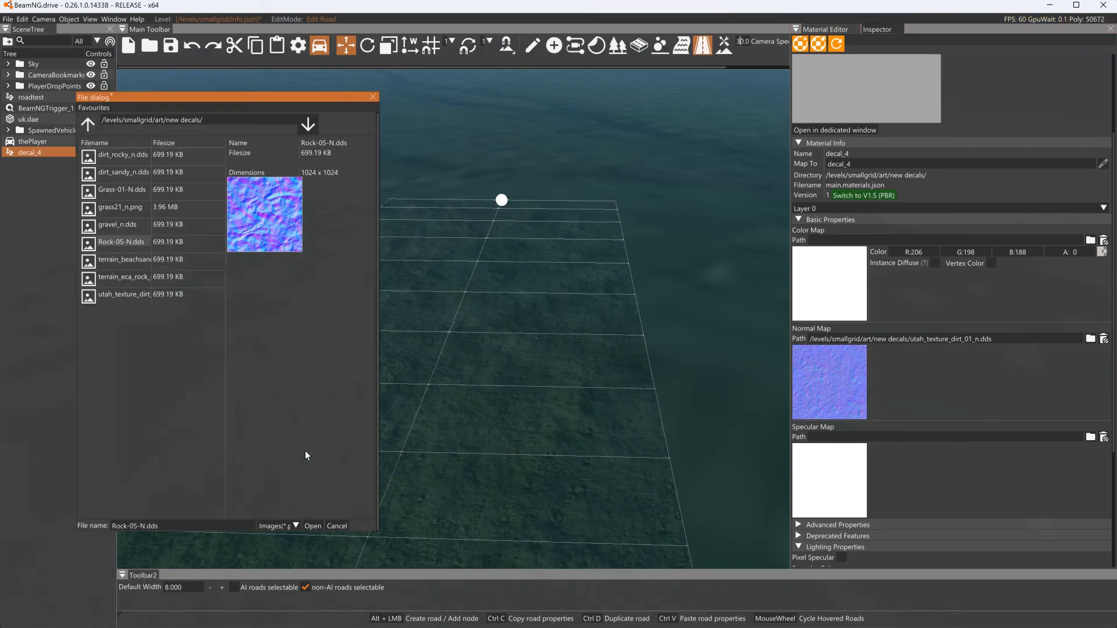
click(309, 525)
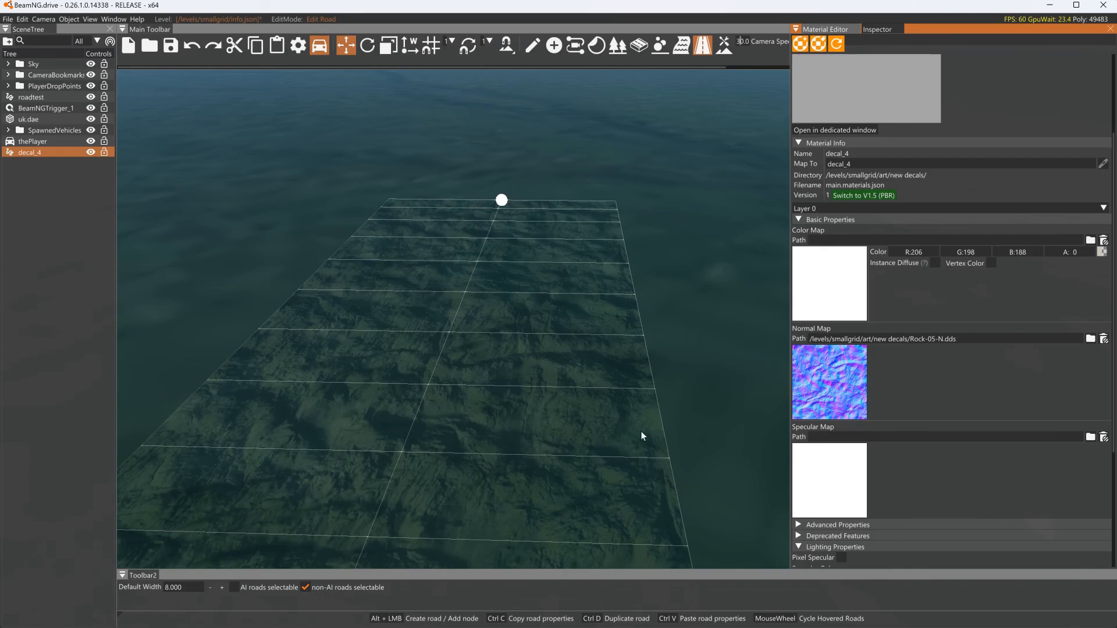
click(814, 391)
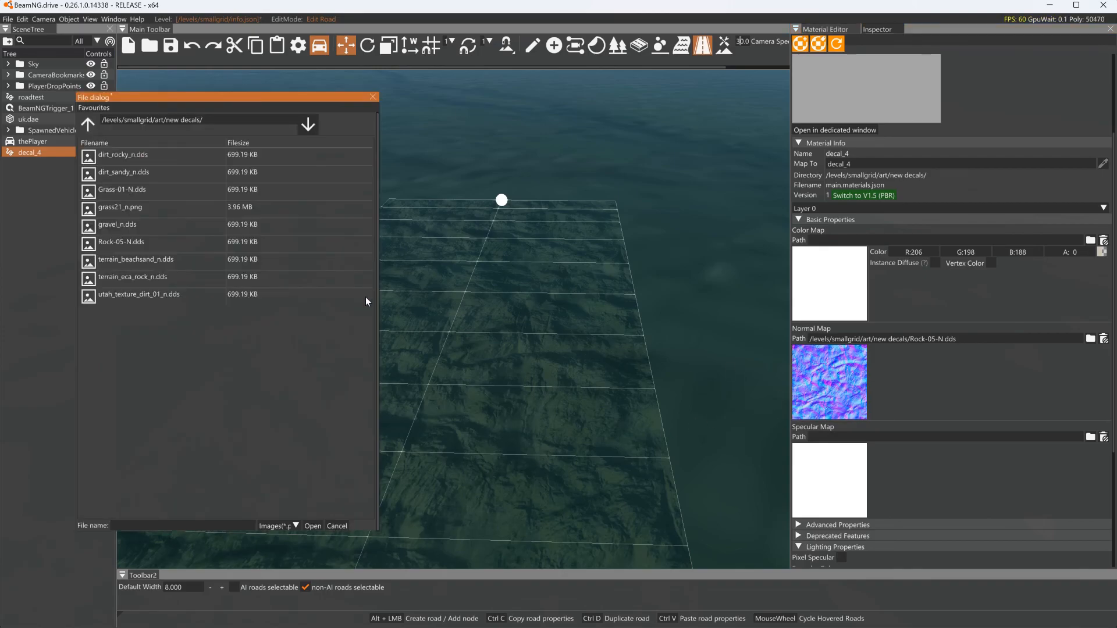
click(127, 208)
click(313, 526)
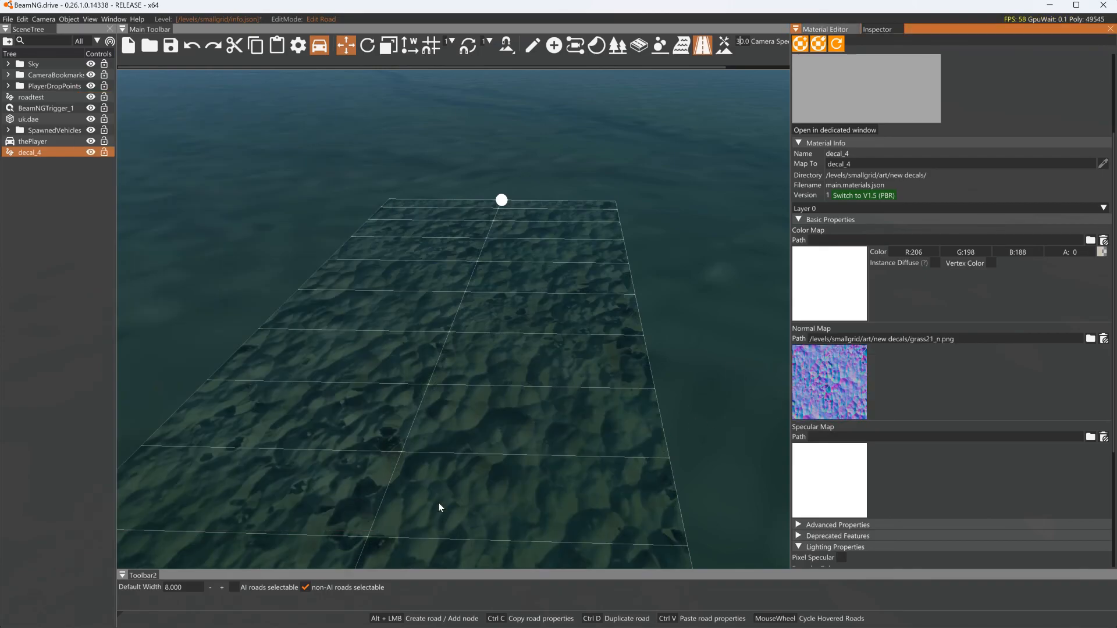
- Try gravel_n.dds and Grass-01-N.dds in turn as decal_4's normal map
click(817, 393)
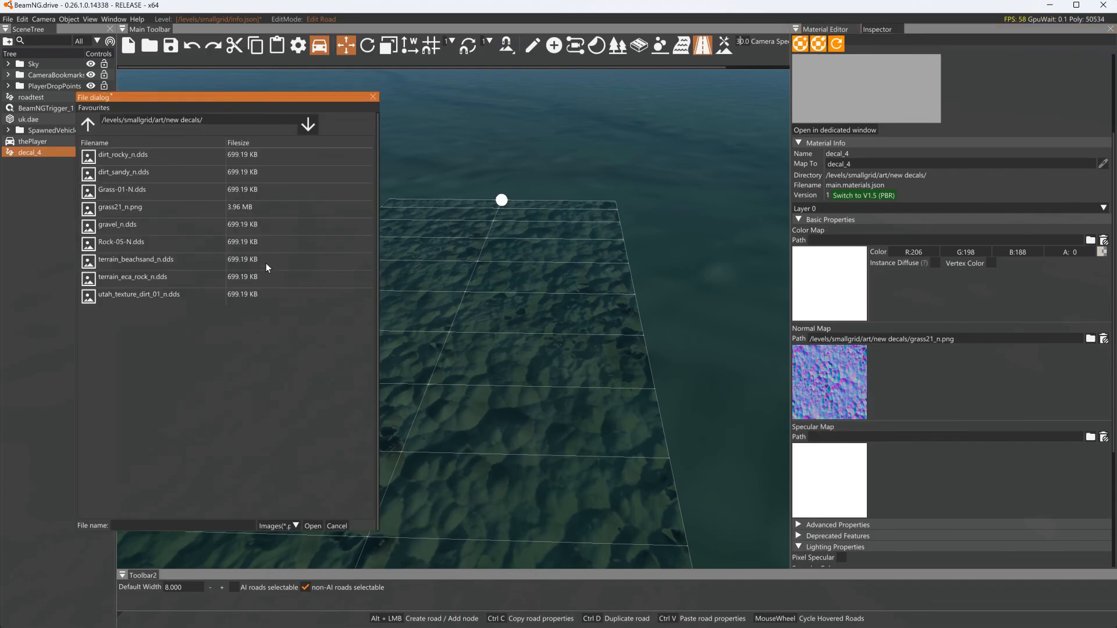
click(134, 224)
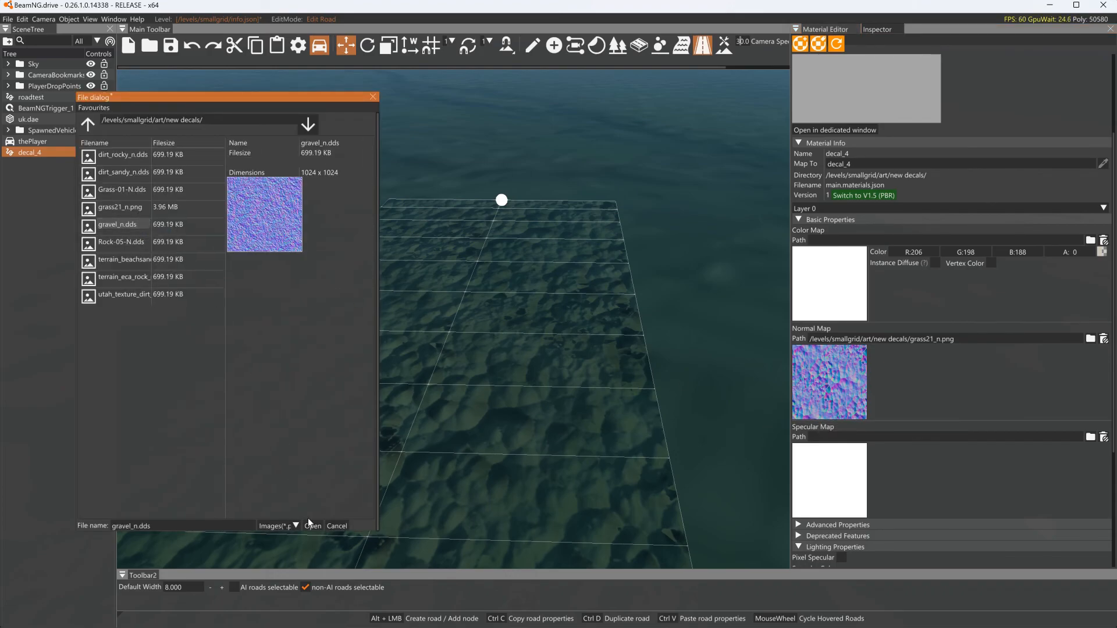
click(312, 525)
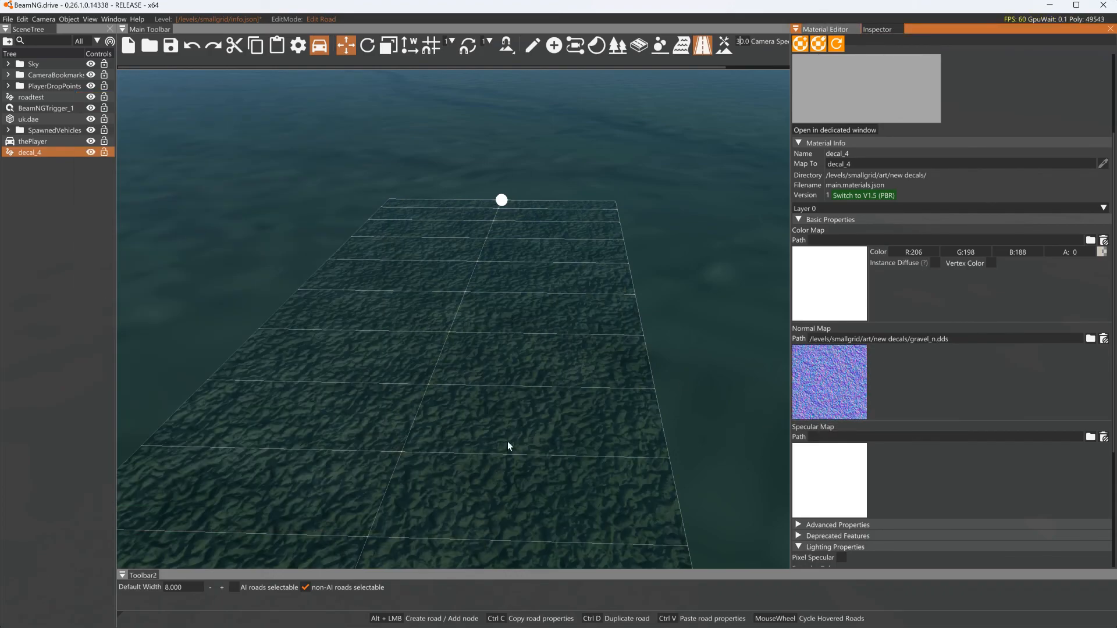
click(830, 375)
click(93, 195)
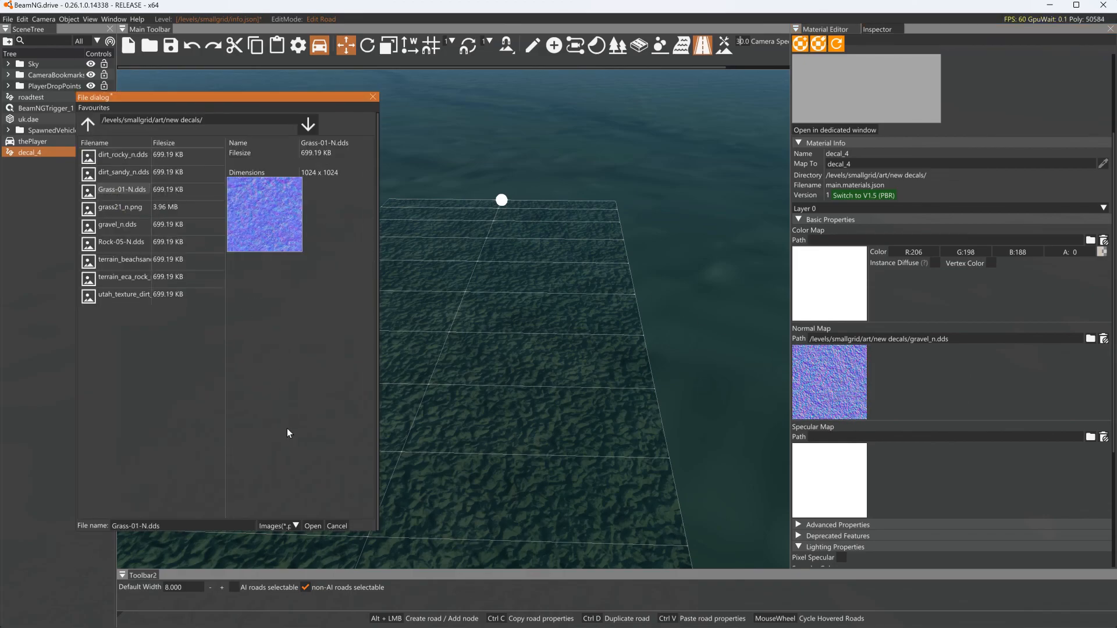
click(309, 526)
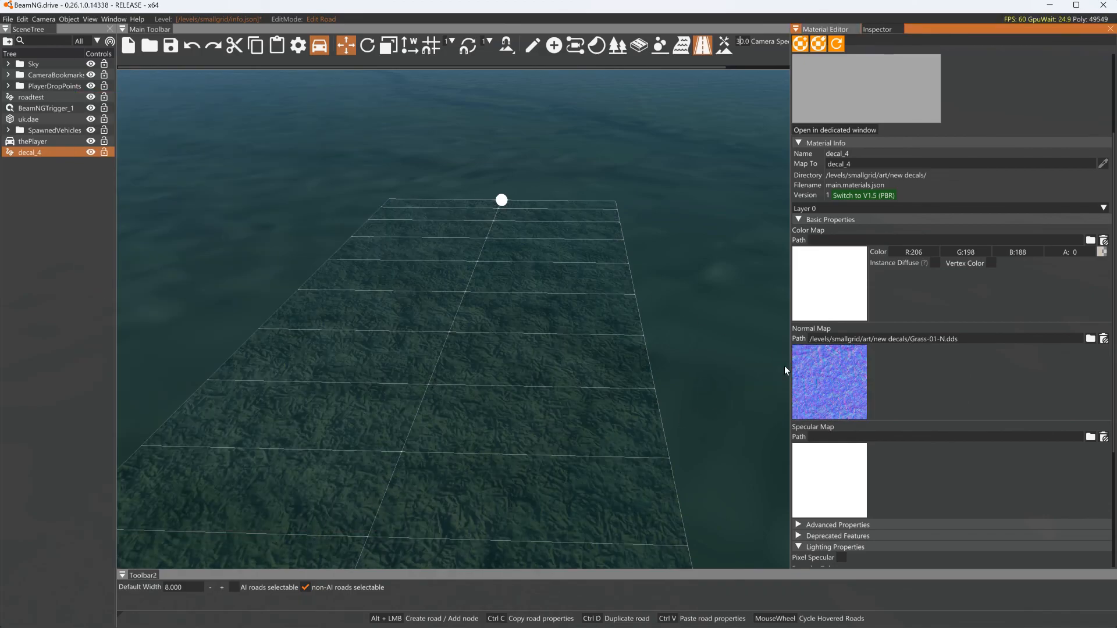
- Switch decal_4's normal map back to grass21_n.png
click(820, 379)
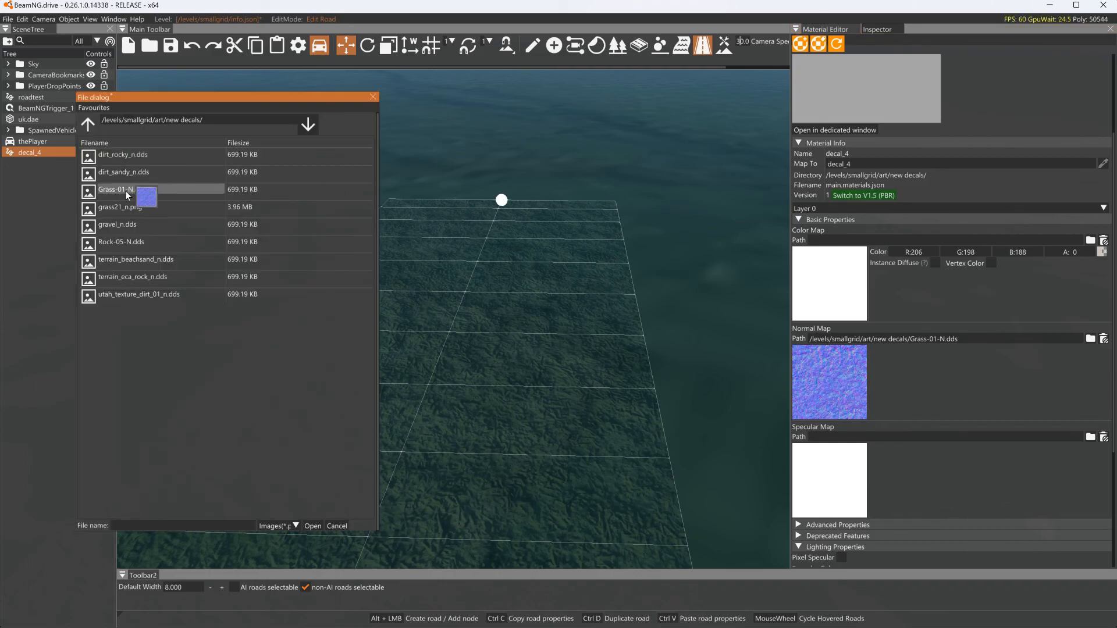
click(117, 210)
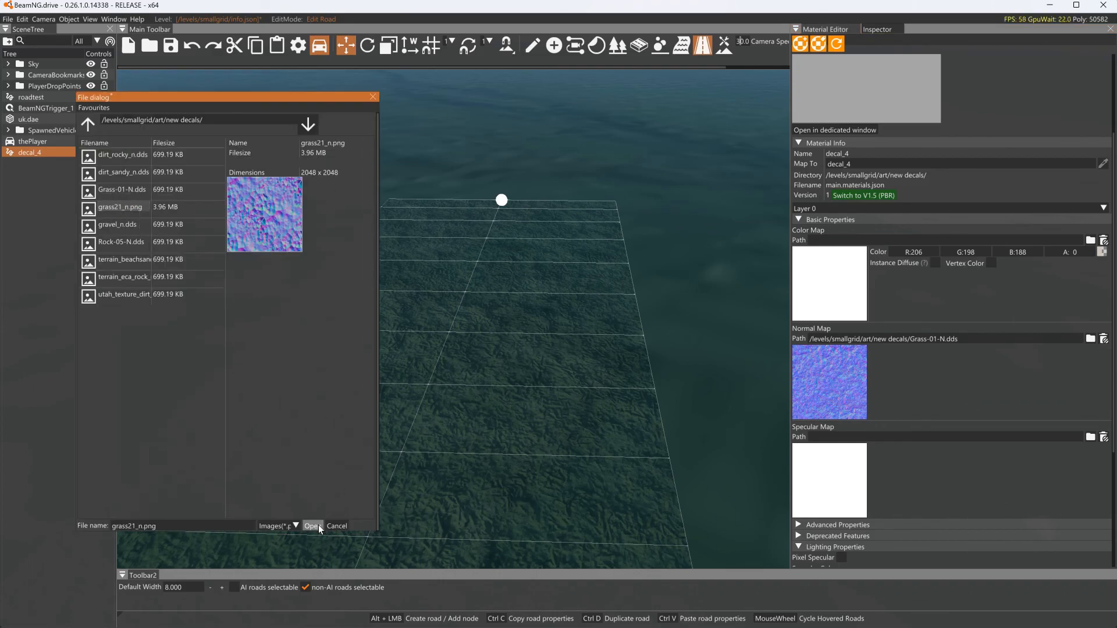
click(321, 527)
- Try dirt_sandy_n.dds and dirt_rocky_n.dds in turn as decal_4's normal map
click(798, 393)
click(143, 173)
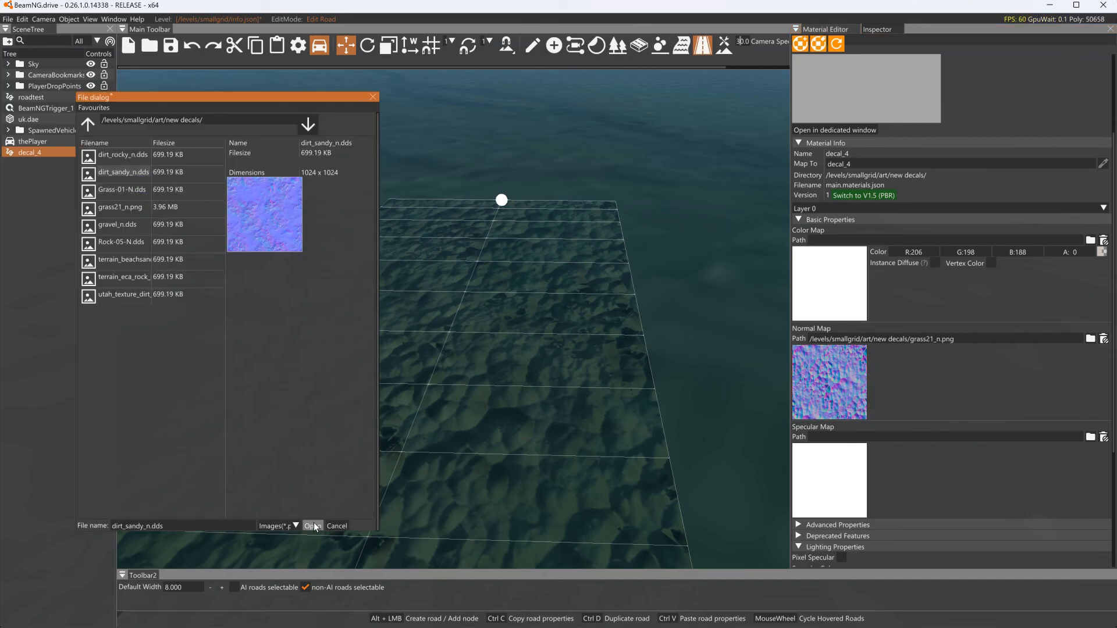
click(312, 526)
click(839, 382)
click(148, 155)
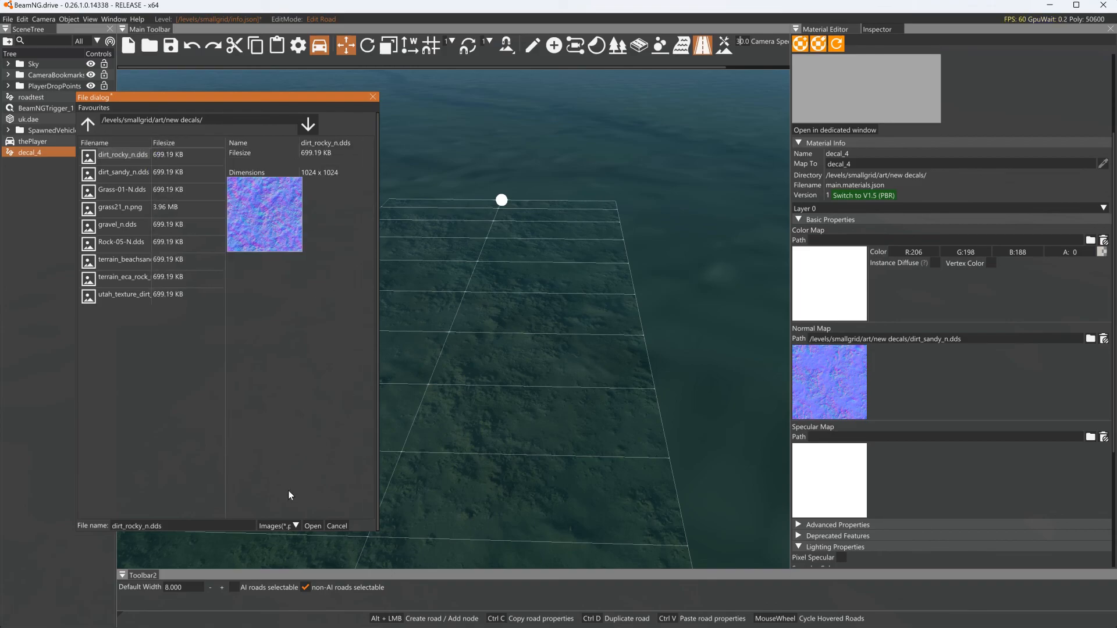
click(313, 525)
- Expand decal_4's advanced properties and examine the map slots, lighting properties and all-layers options
scroll(881, 445, down, 1)
click(811, 478)
scroll(870, 465, down, 3)
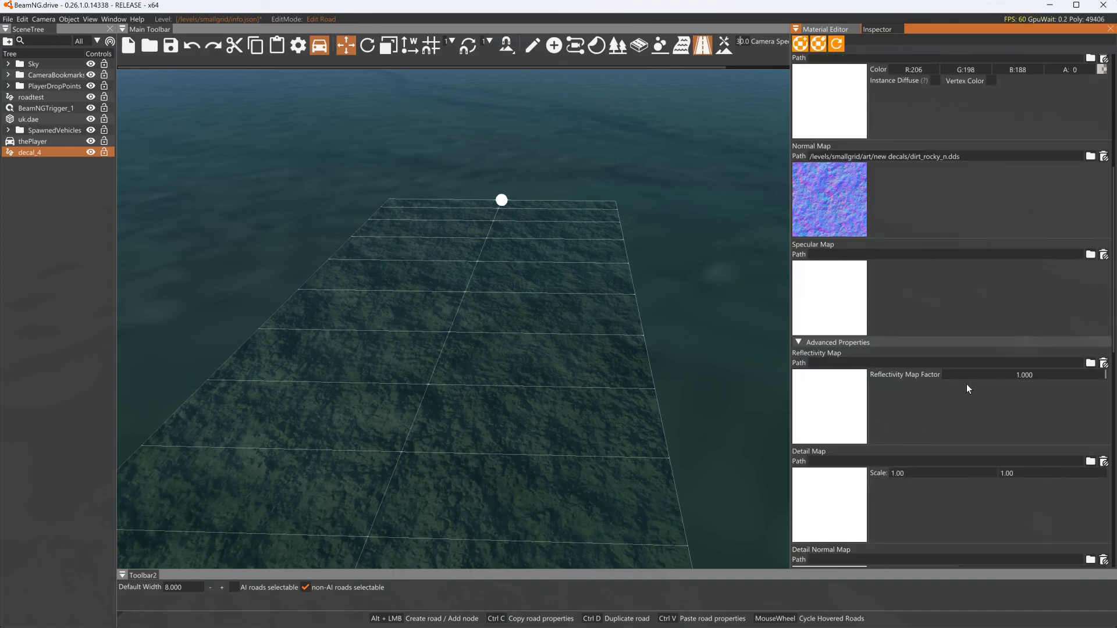
scroll(935, 416, down, 13)
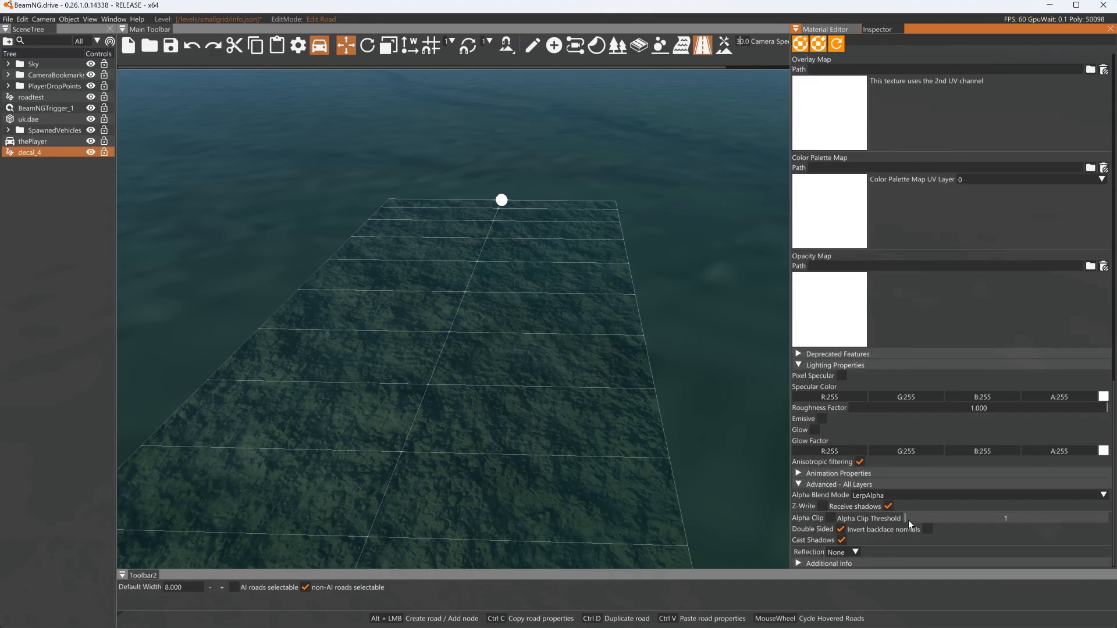
click(854, 552)
click(841, 572)
scroll(973, 445, up, 2)
scroll(972, 443, up, 3)
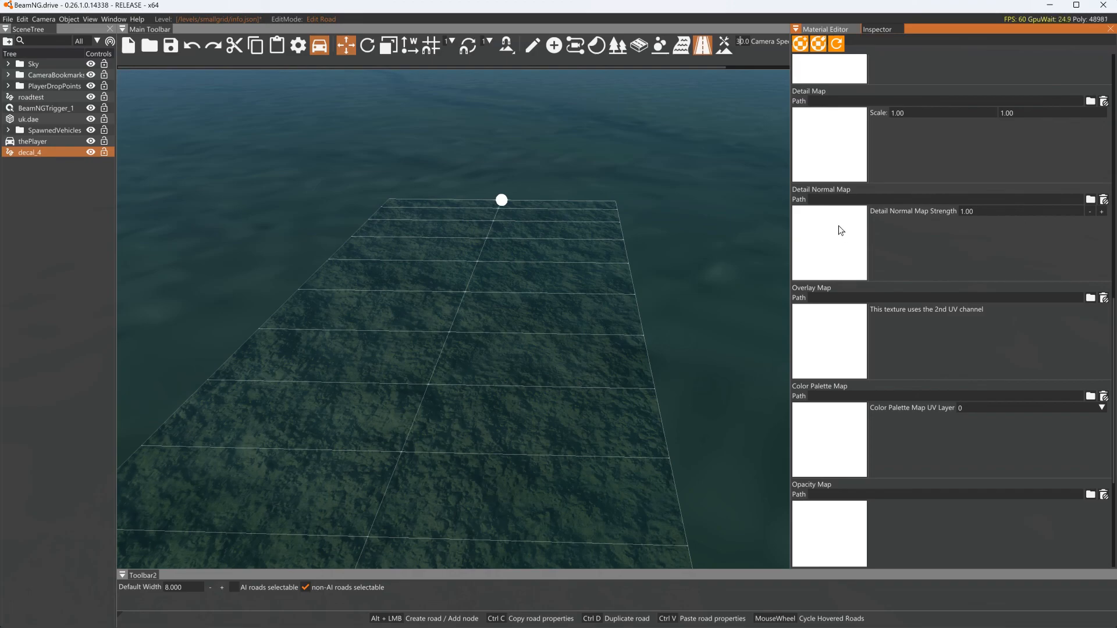
scroll(844, 231, up, 1)
scroll(844, 223, up, 2)
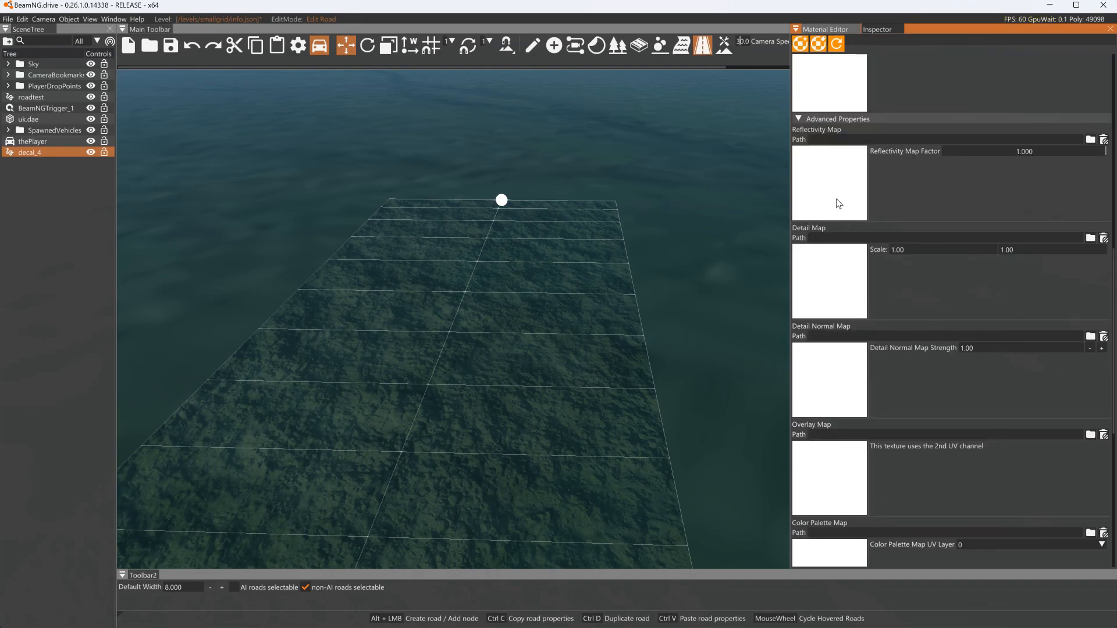
- Assign dirt_rocky_n.dds as decal_4's reflectivity map and lower the reflectivity map factor to 0.029
click(844, 216)
click(141, 243)
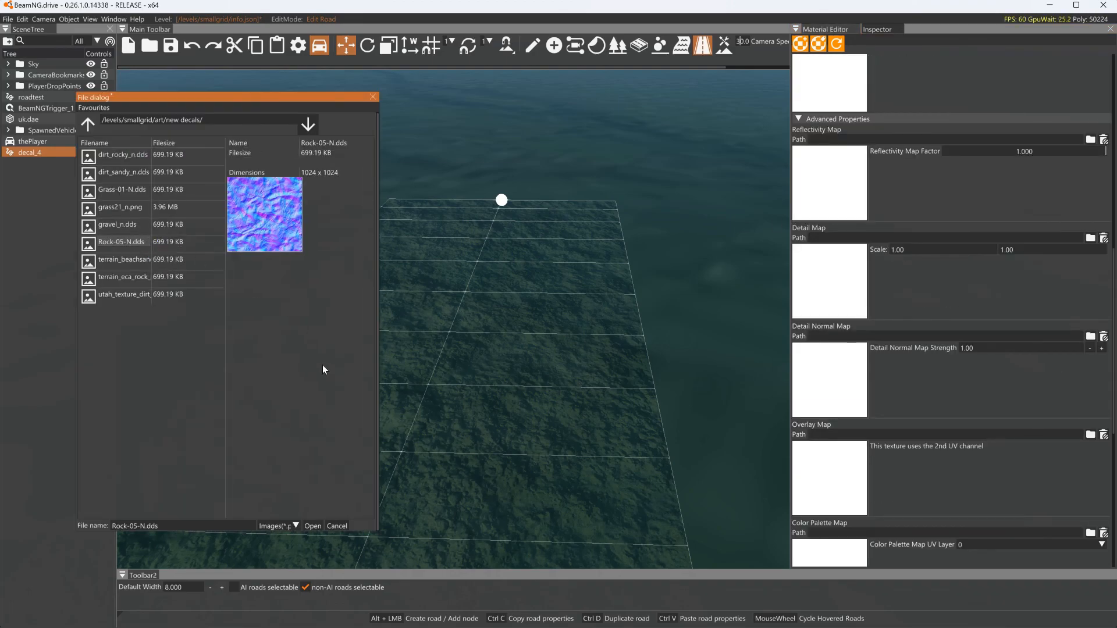
click(125, 156)
click(119, 173)
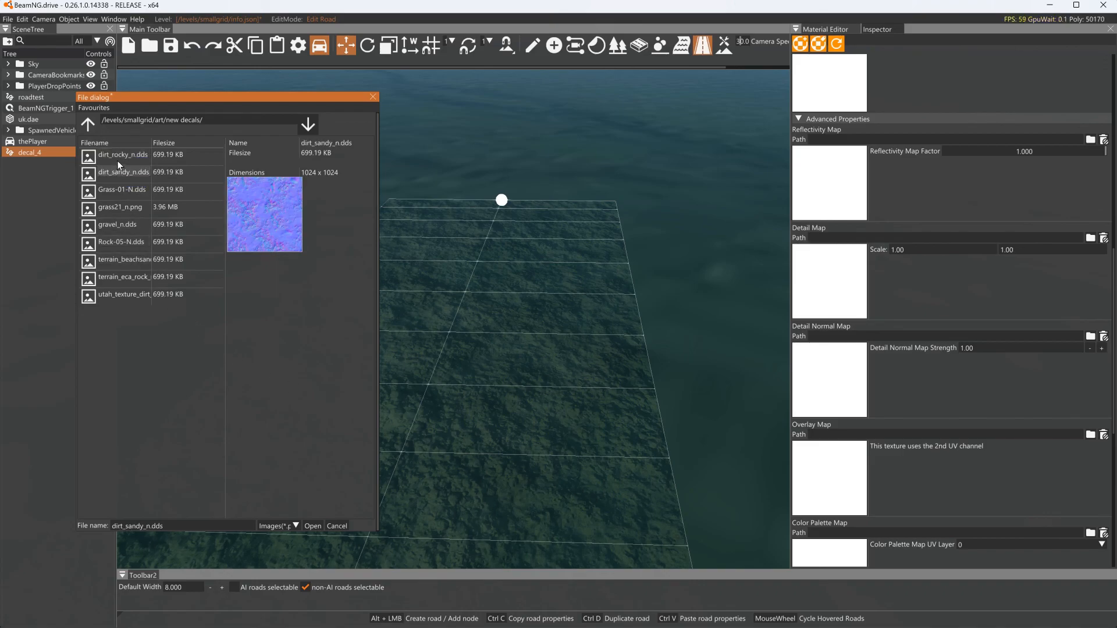
click(118, 156)
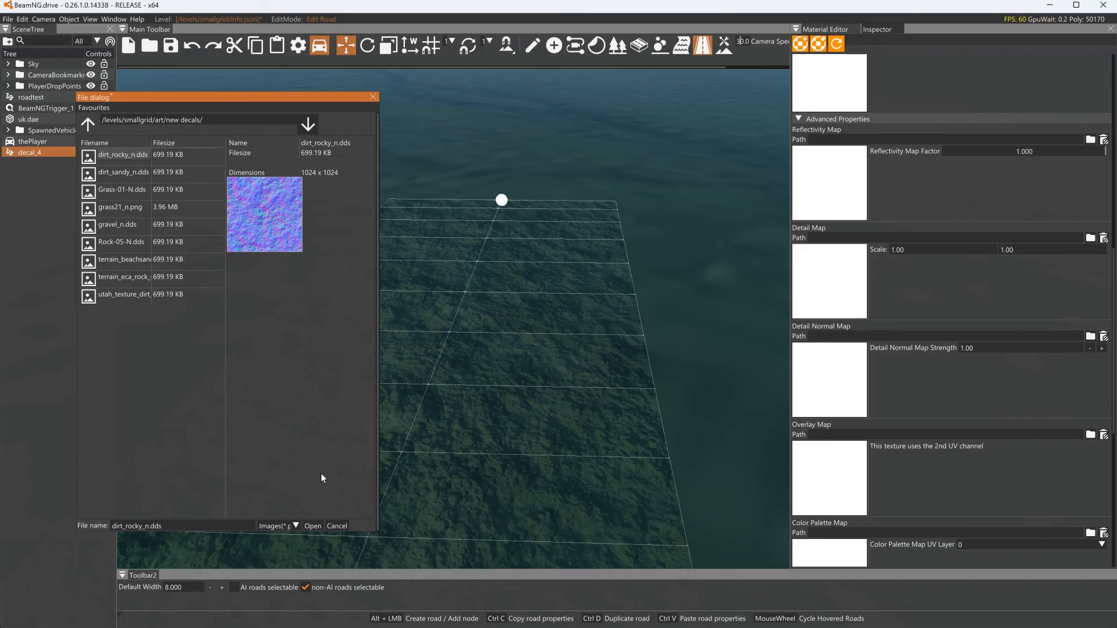
click(311, 526)
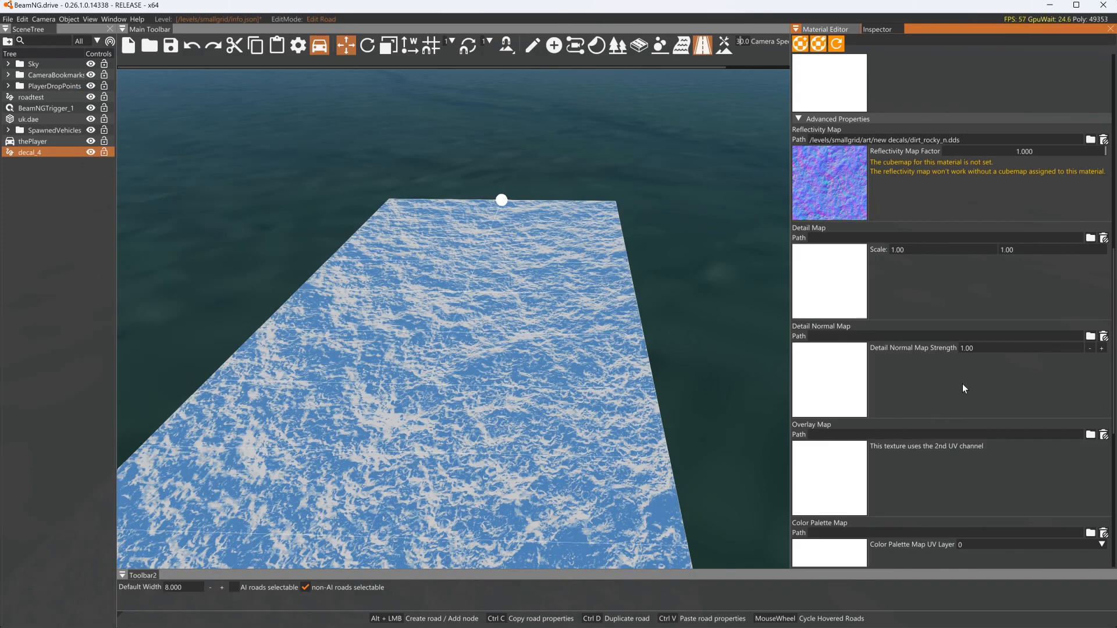
drag(986, 151, 947, 154)
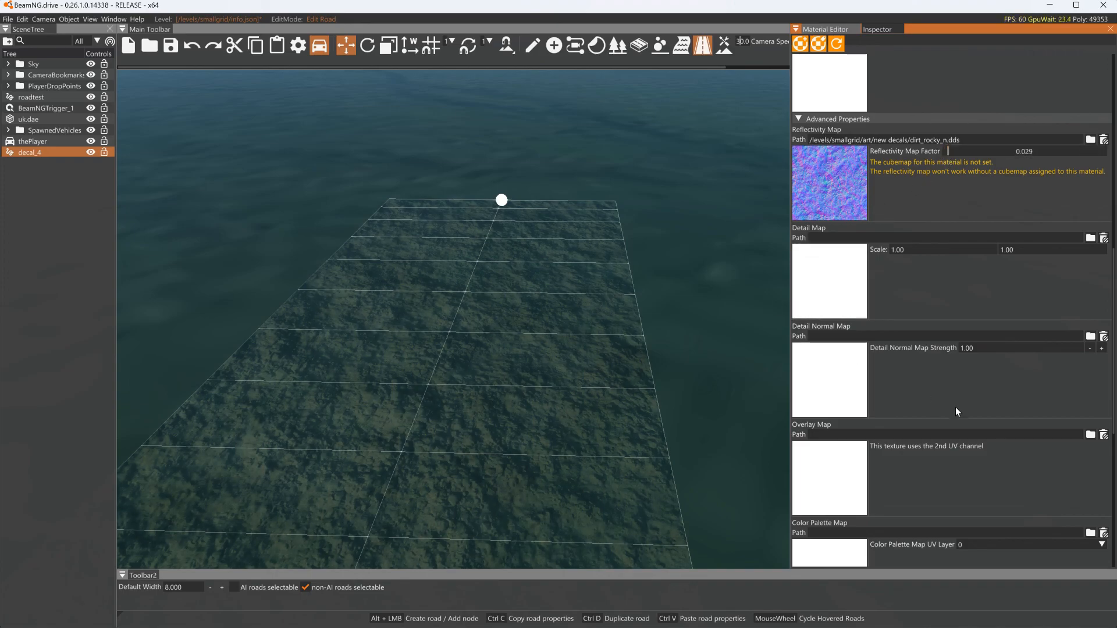
- Assign terrain_beachsand_n.dds as the detail normal map and raise its strength to 4
click(839, 388)
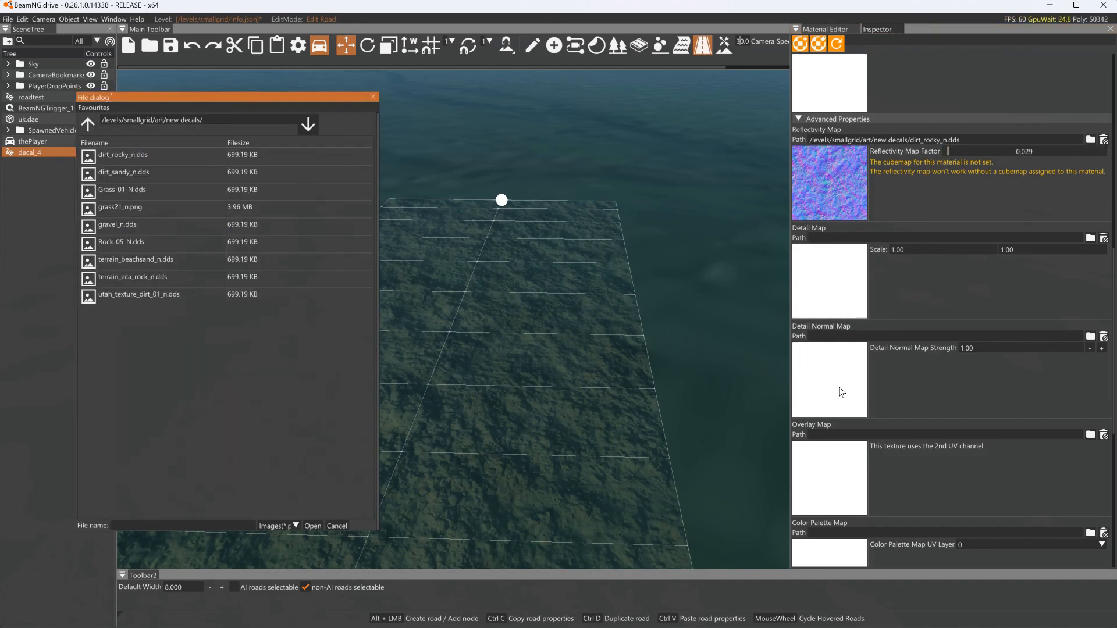
drag(178, 278, 150, 267)
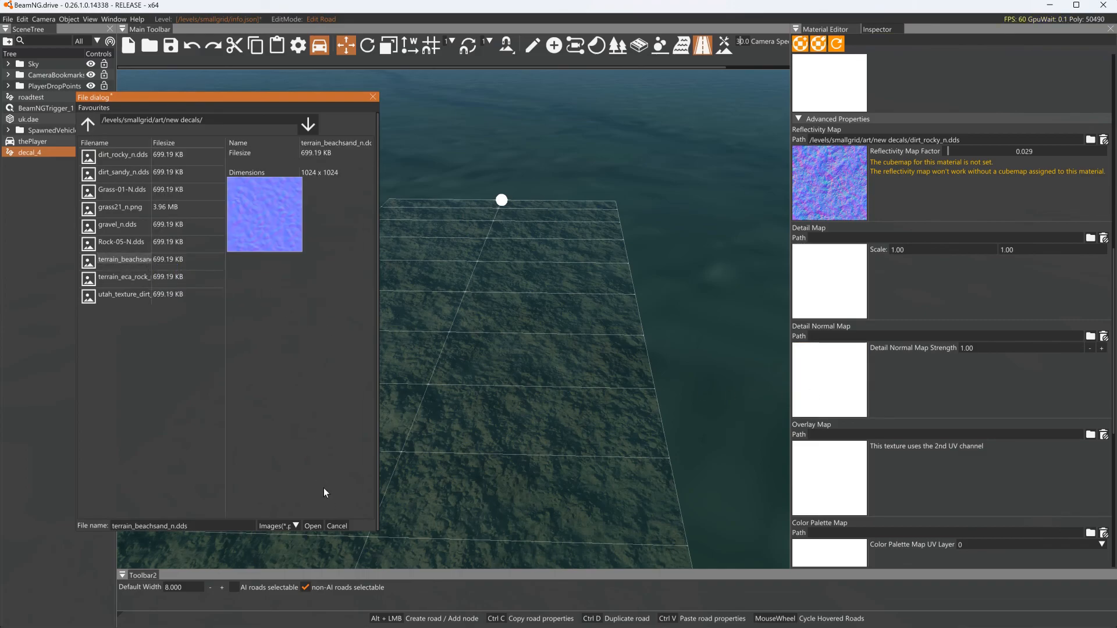
click(312, 526)
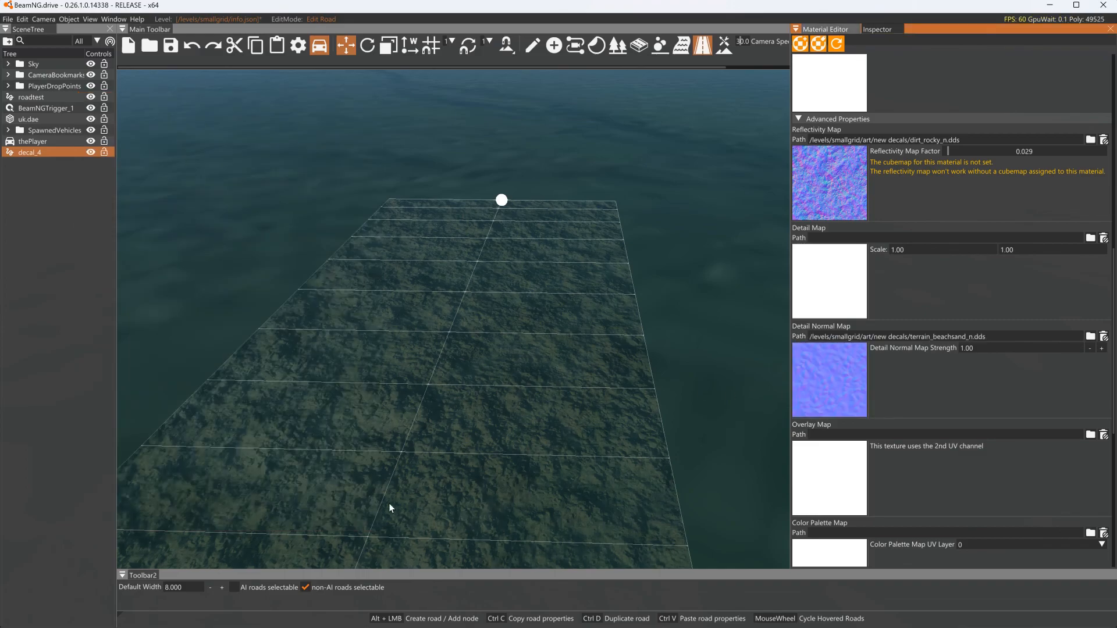
click(983, 351)
text(2)
key(BackSpace)
text(4)
key(BackSpace)
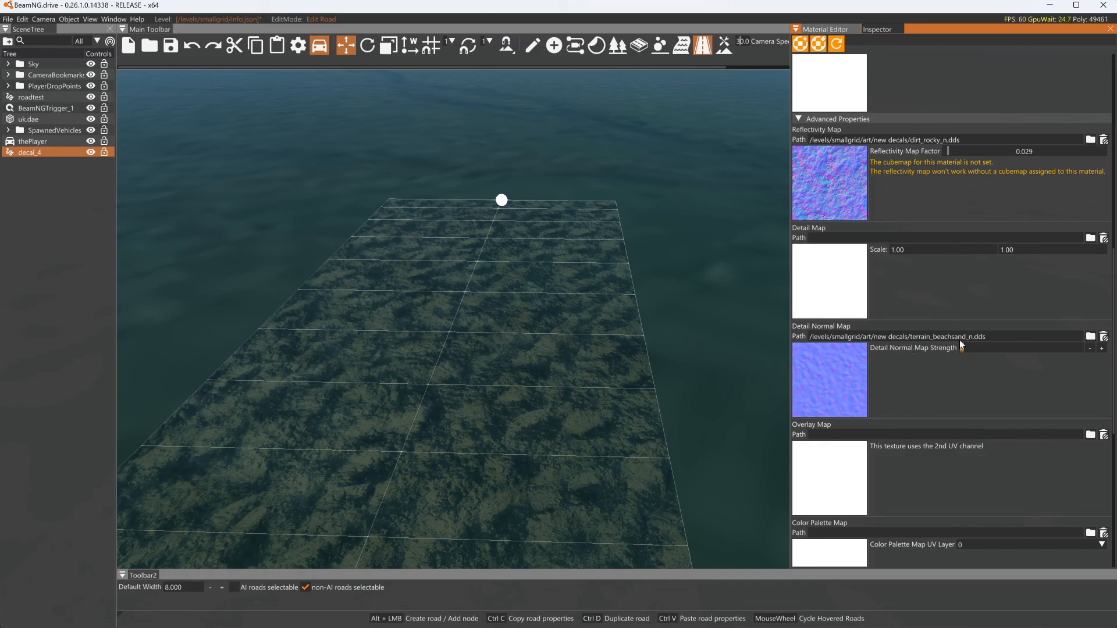
- Try a detail map scale of 0.5 in both directions
click(916, 250)
text(.5)
key(Tab)
text(.5)
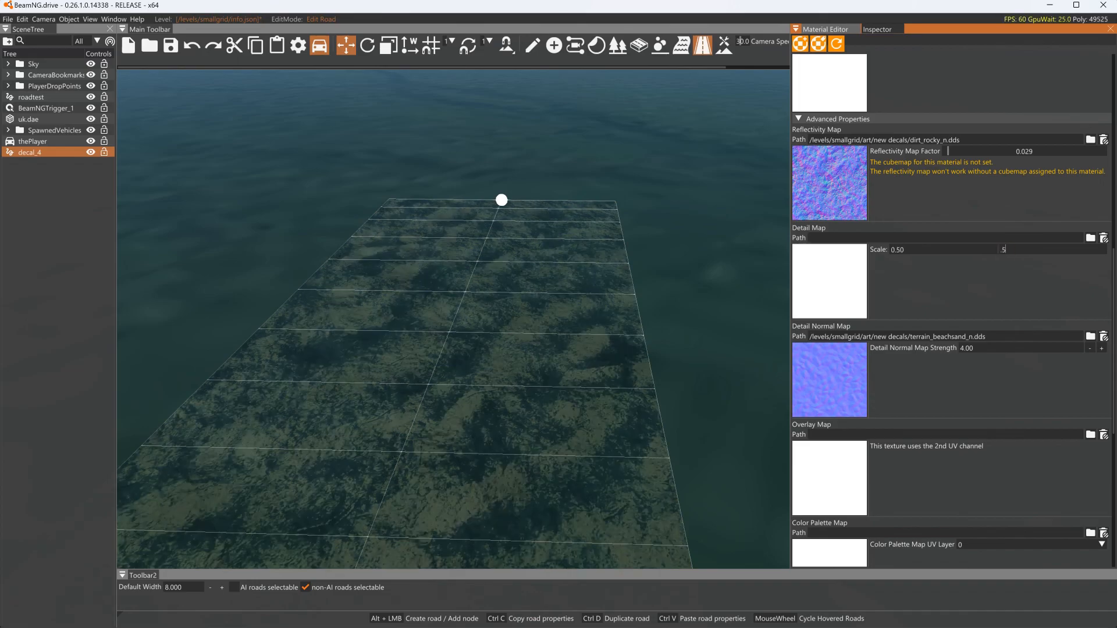
- Set the detail map scale to 0.2 in both directions
key(shift+Tab)
text(.2)
key(Tab)
text(.2)
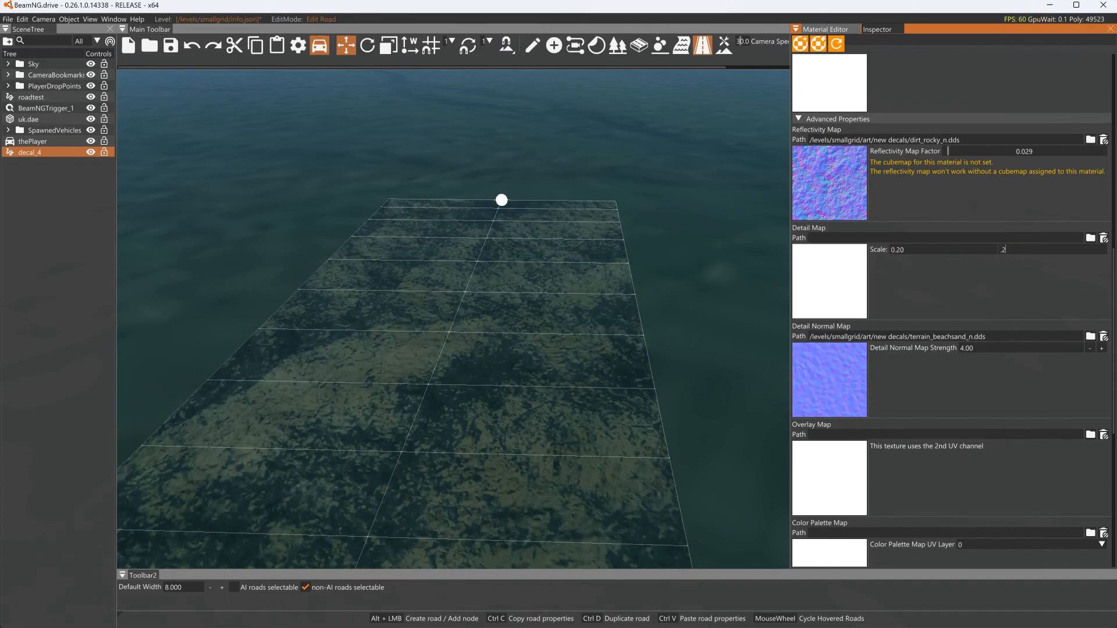
- Try lower detail normal map strengths, including 2, and return the strength to 4
click(966, 348)
text(1)
key(BackSpace)
text(0)
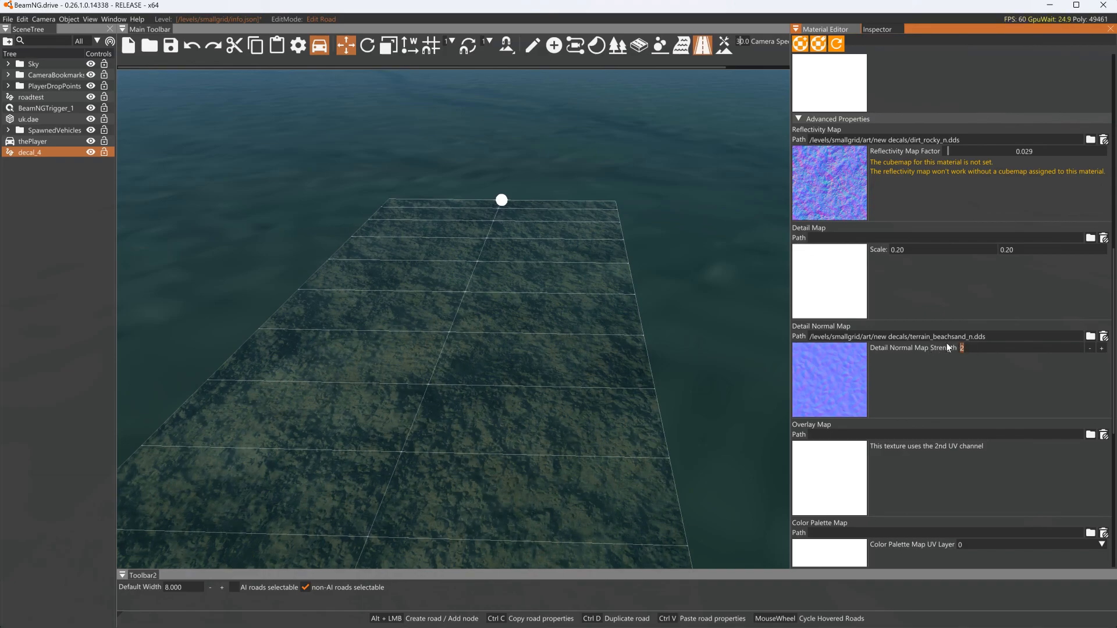
click(965, 348)
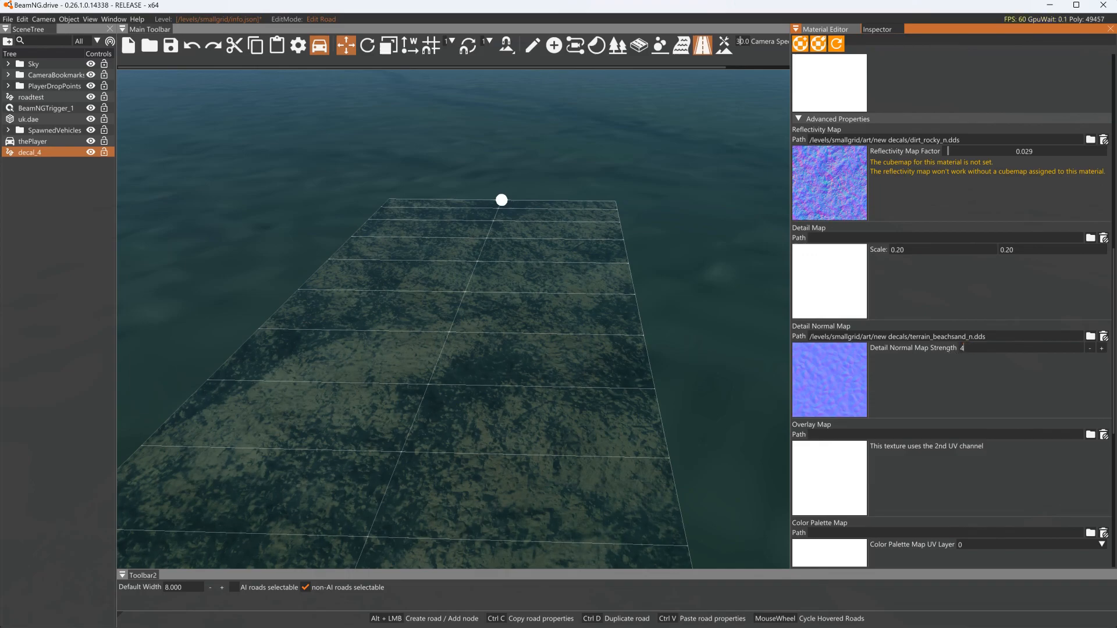
drag(970, 348, 904, 352)
- Try grass21_n.png as decal_4's normal map together with the detail normal map
click(806, 187)
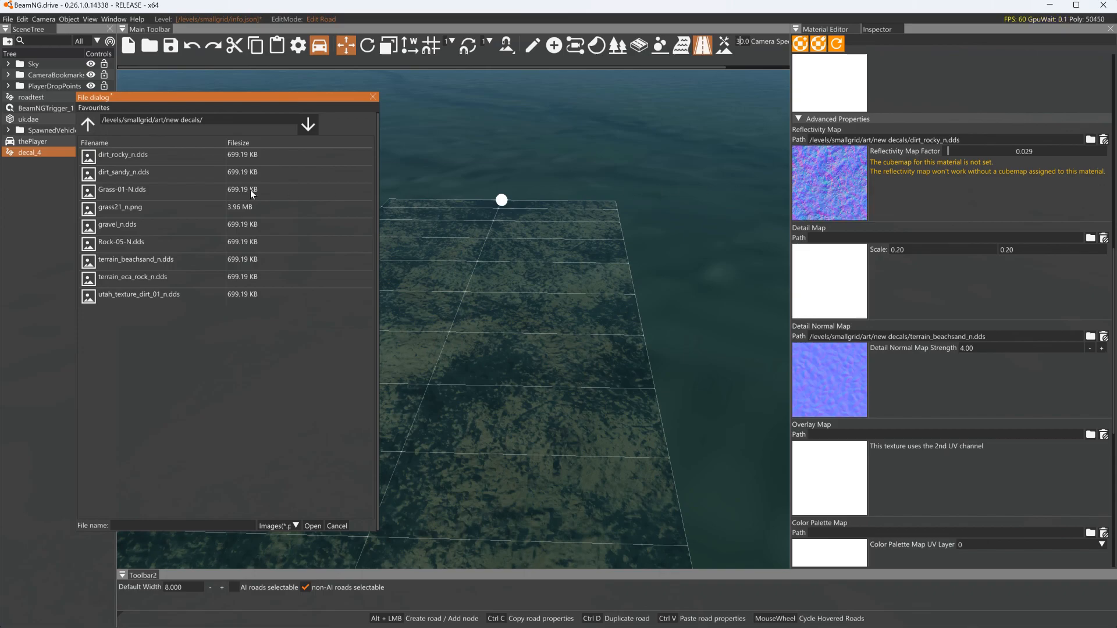
click(336, 525)
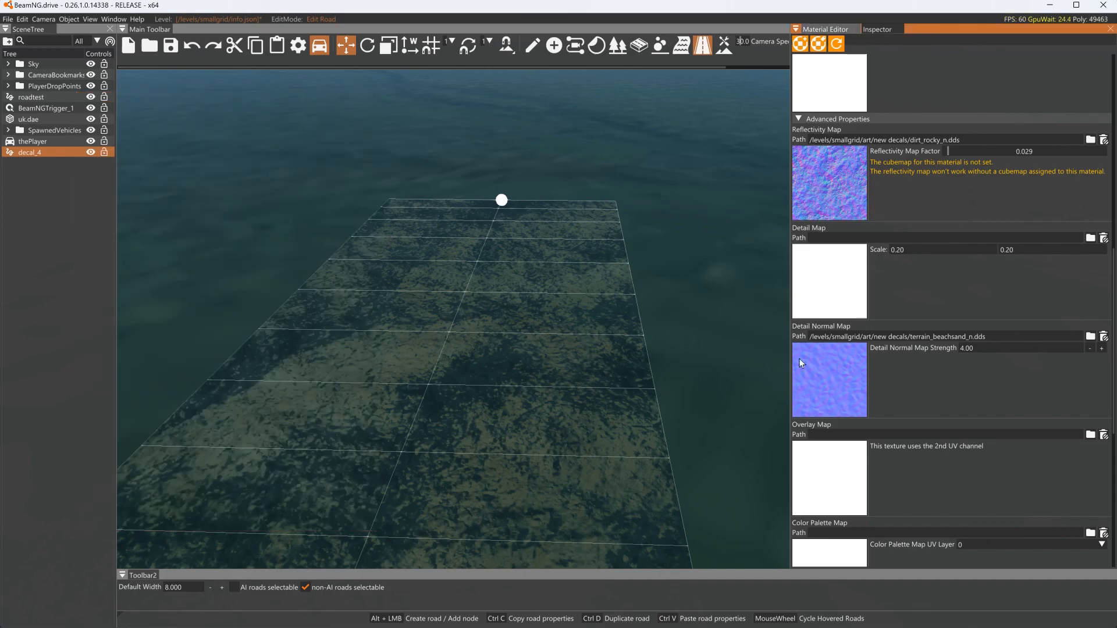
scroll(856, 297, up, 5)
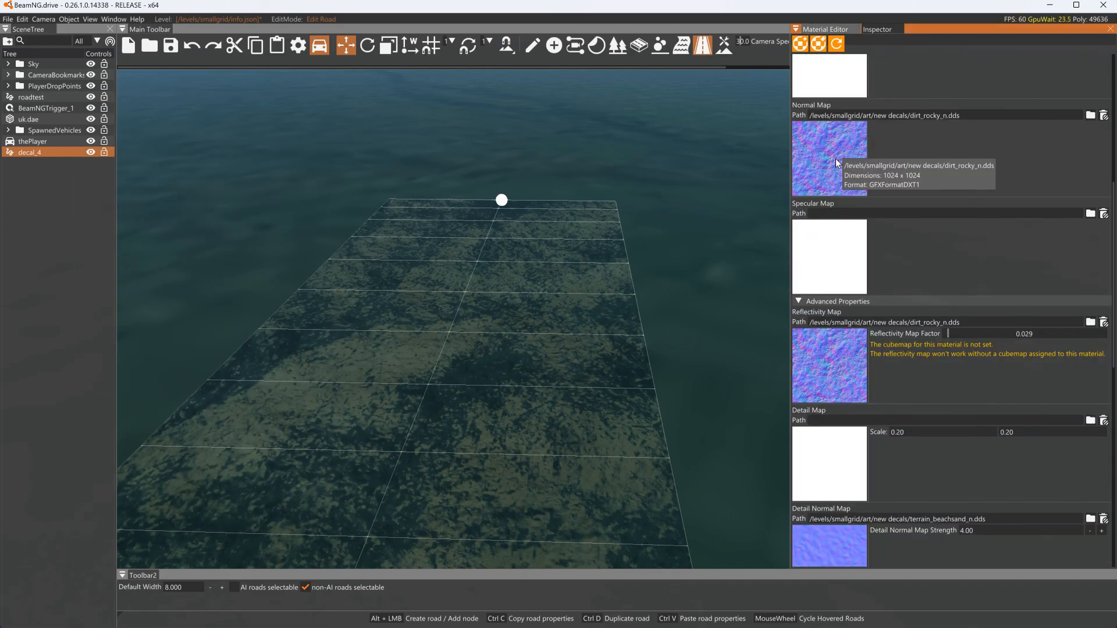
click(836, 163)
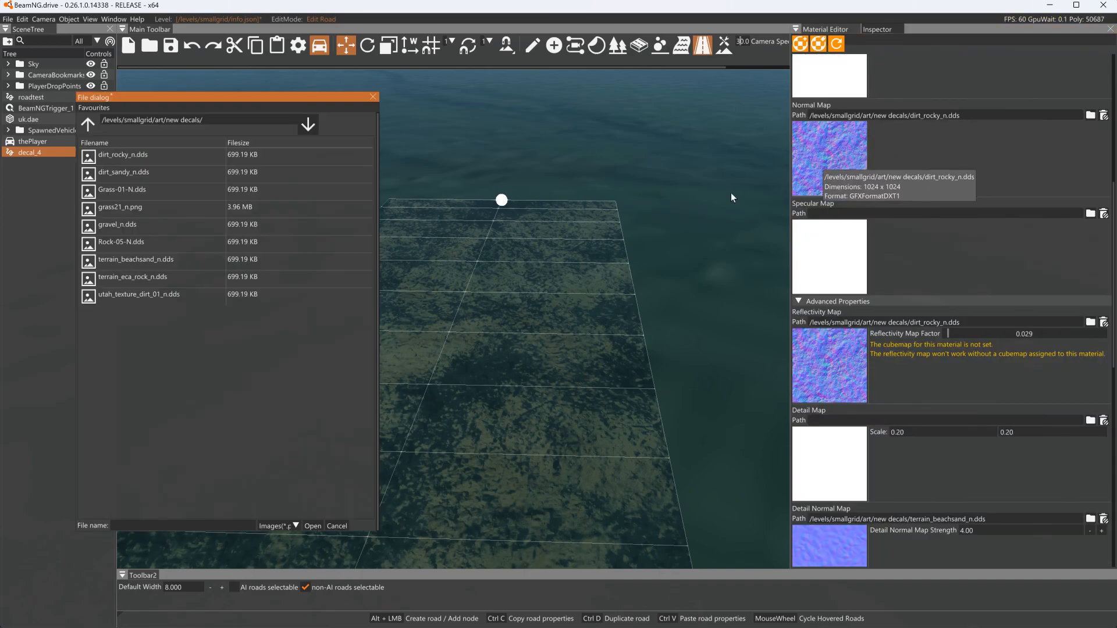
click(114, 208)
click(313, 526)
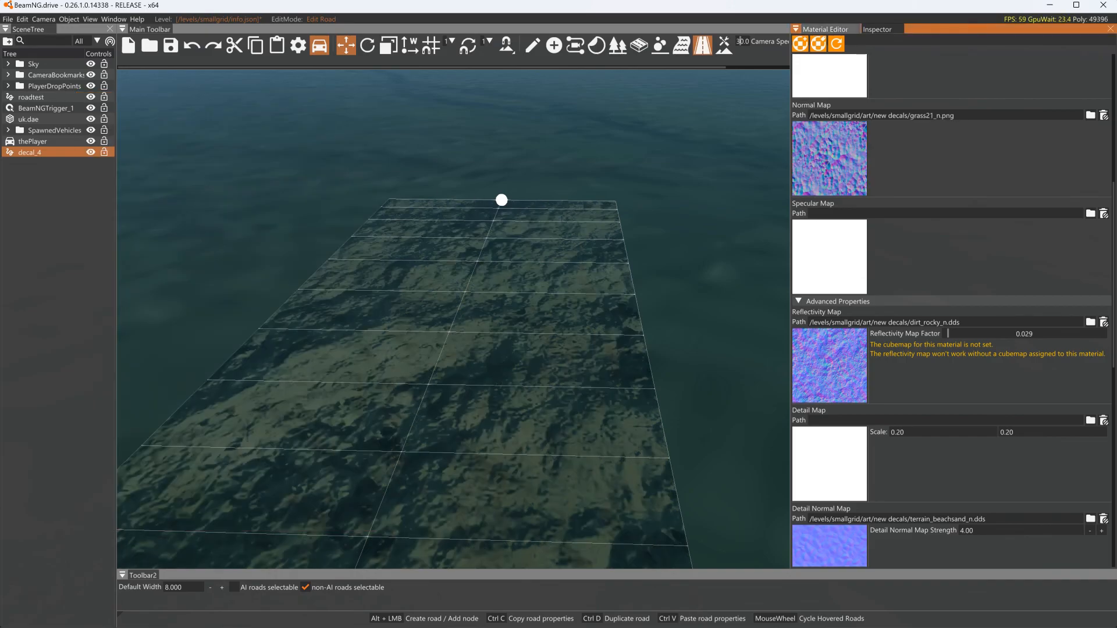
- Change decal_4's normal map to terrain_eca_rock_n.dds
click(838, 182)
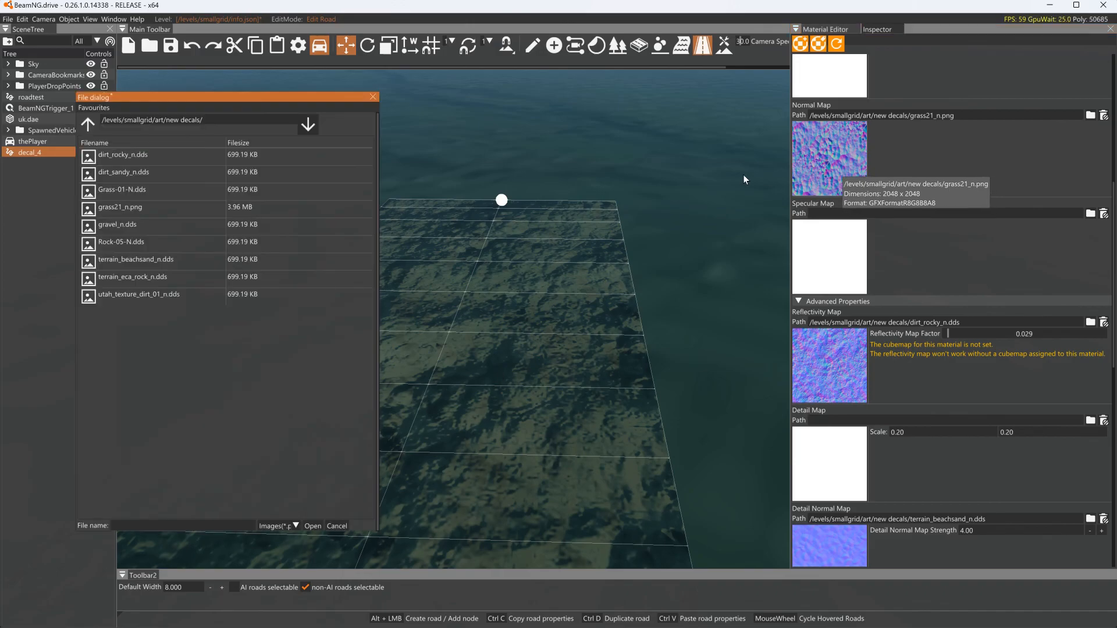
click(135, 280)
click(312, 526)
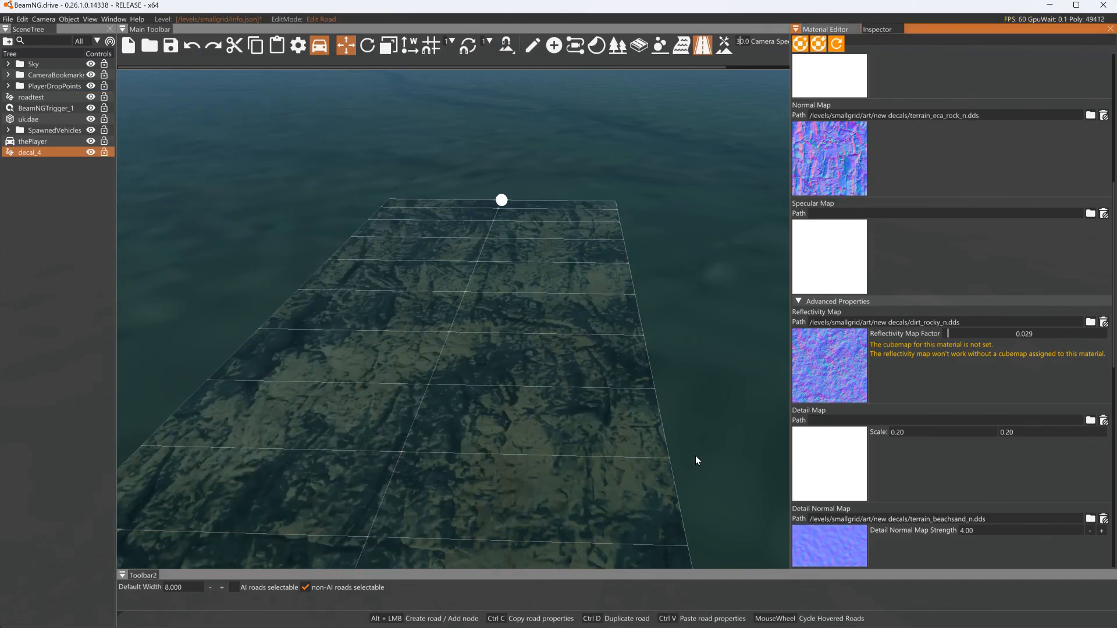
drag(948, 332, 947, 332)
- Set the decal road's startEndFade values to 5 for the start and 100 for the end
click(874, 30)
double_click(963, 473)
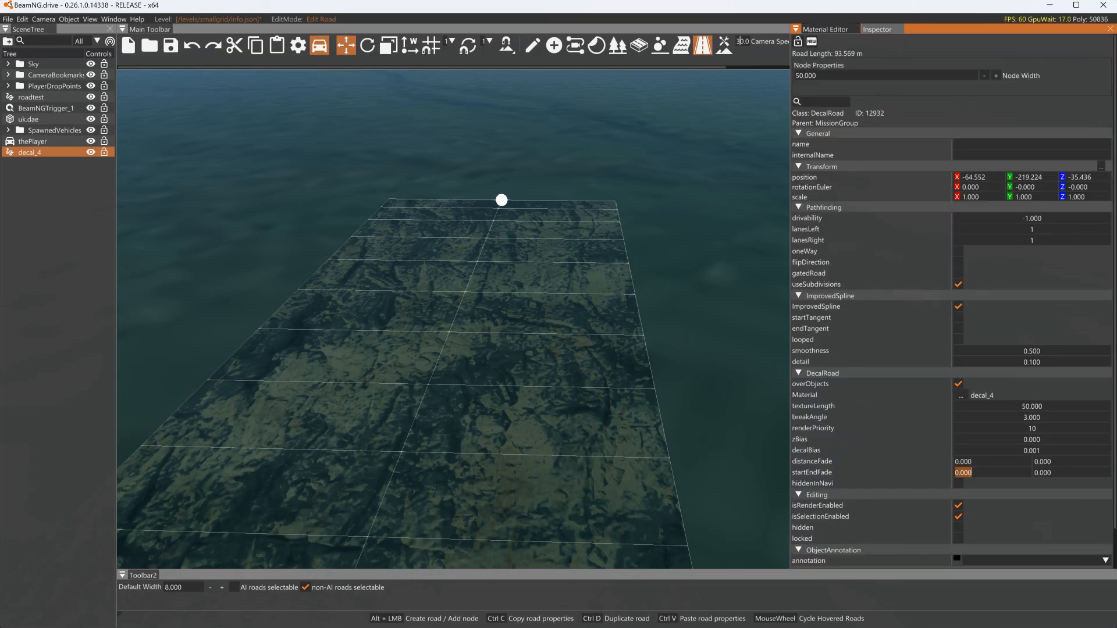
text(5)
key(Tab)
text(5)
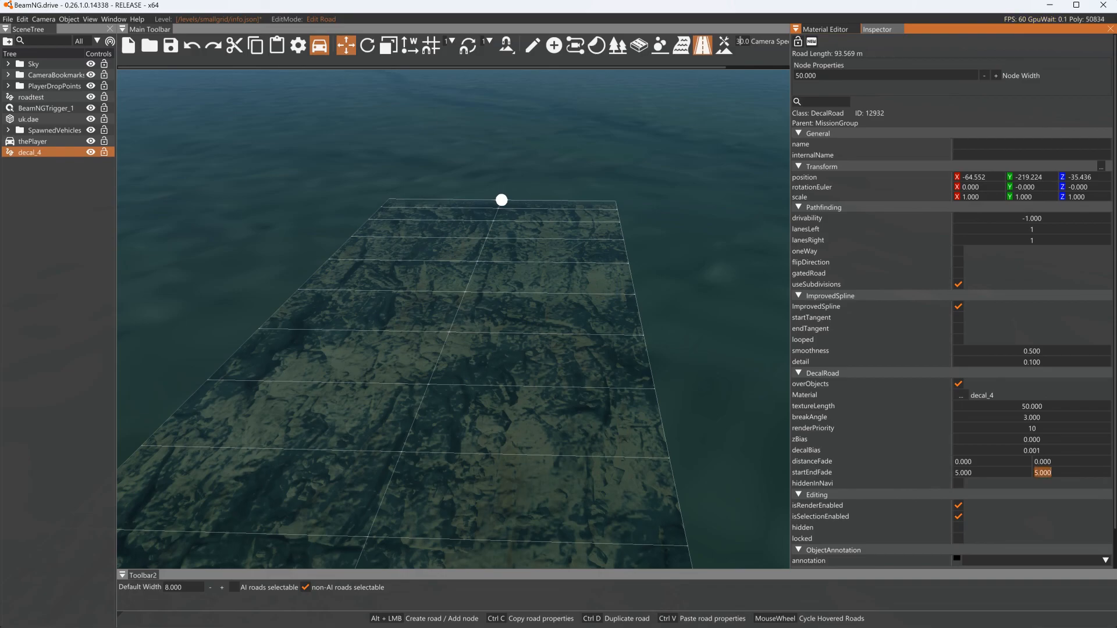
text(25)
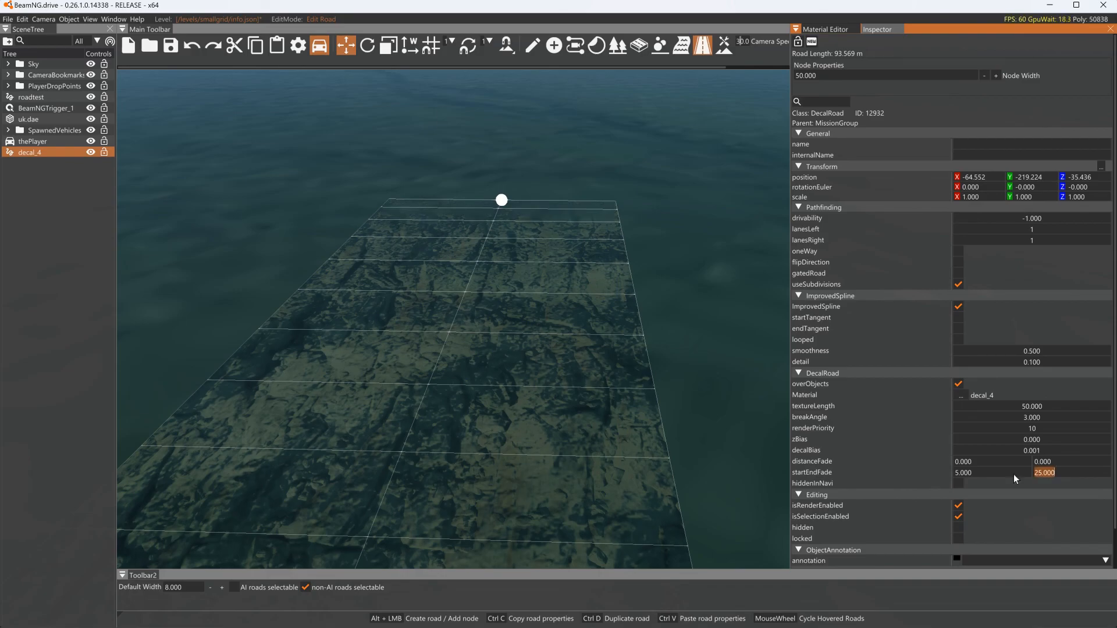
text(100)
key(Return)
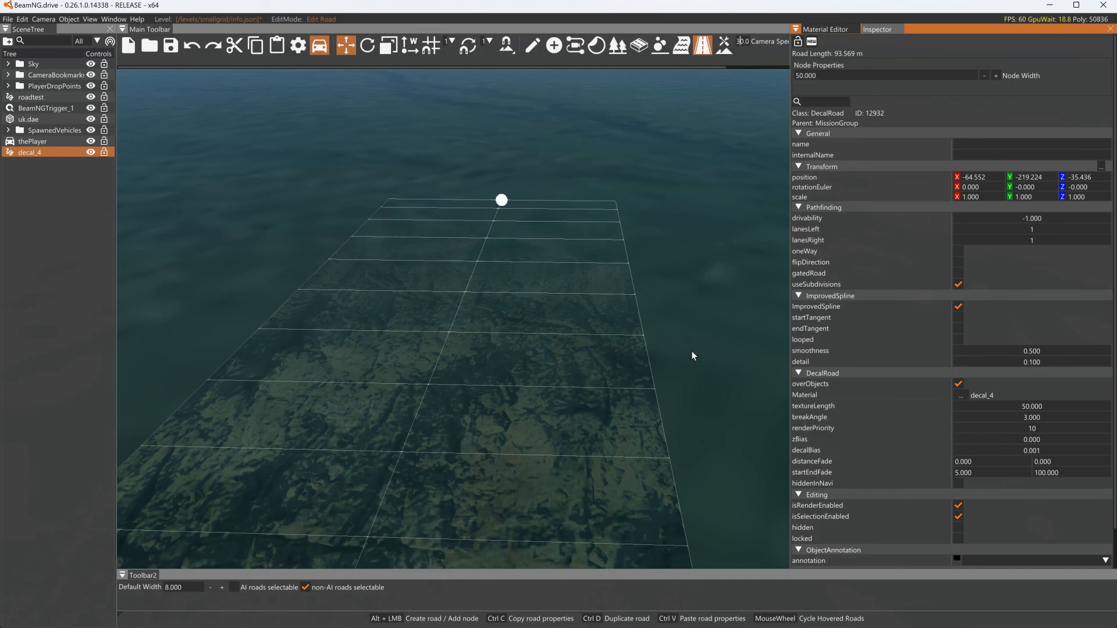
- Move the decal road's far end node inward, shortening the road to about 86 m
right_drag(693, 347, 693, 347)
key(s)
key(w)
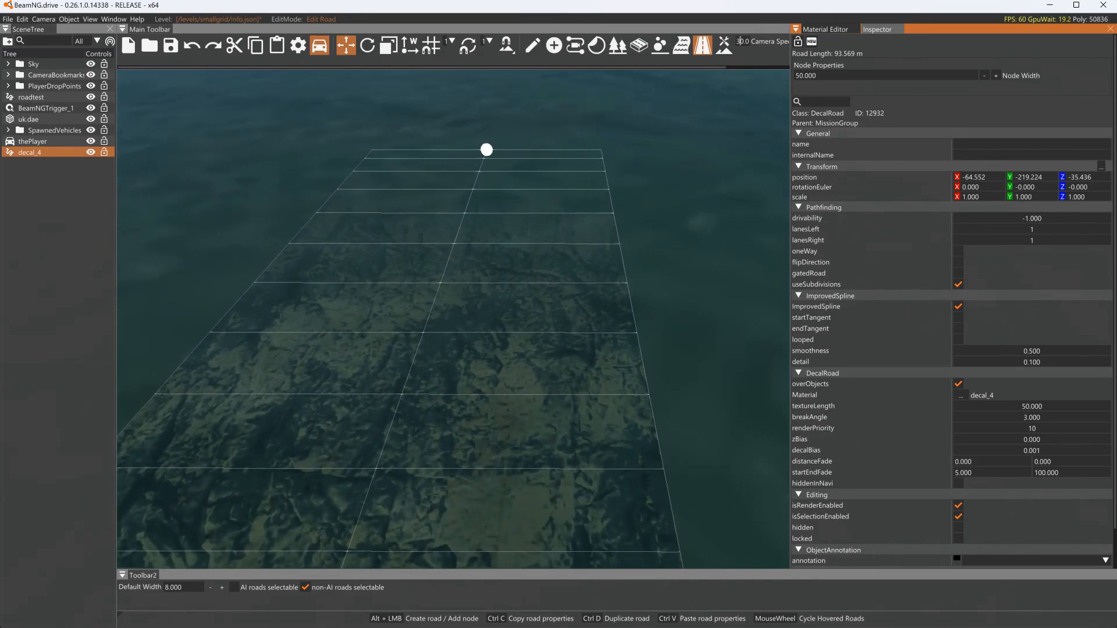
key(w)
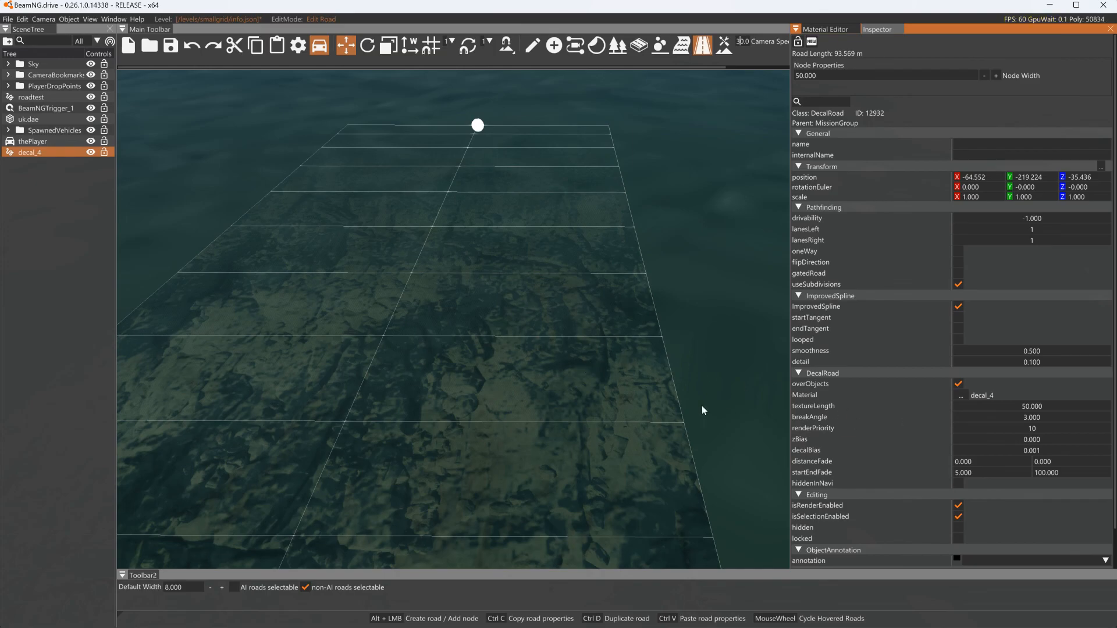
drag(477, 125, 484, 138)
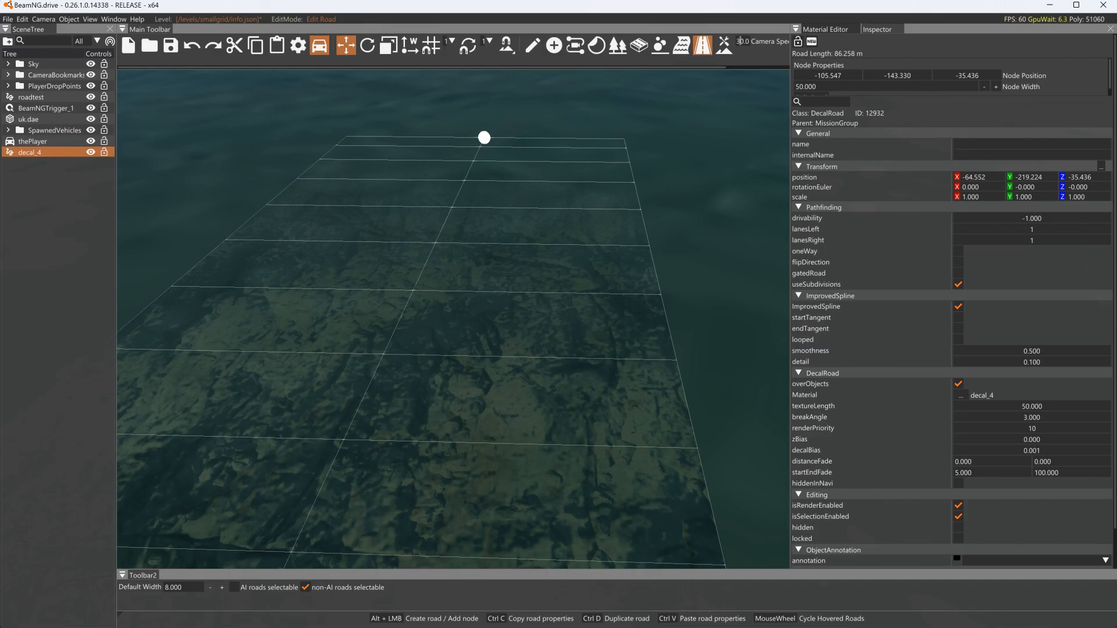
- Open the decal road's first distanceFade value for editing
click(963, 461)
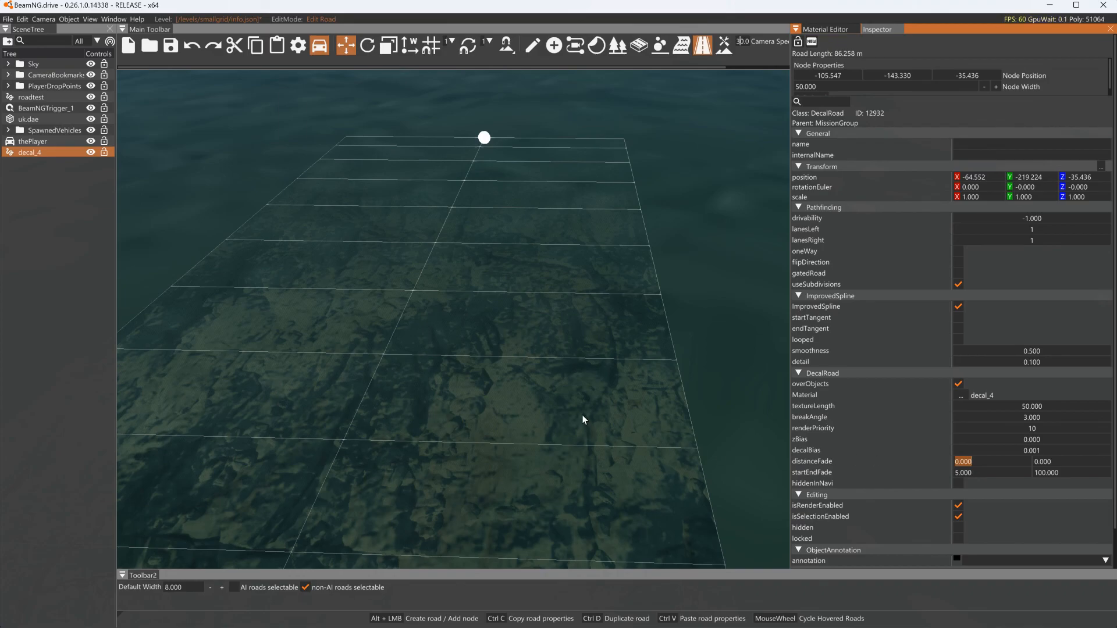
right_drag(688, 399, 688, 351)
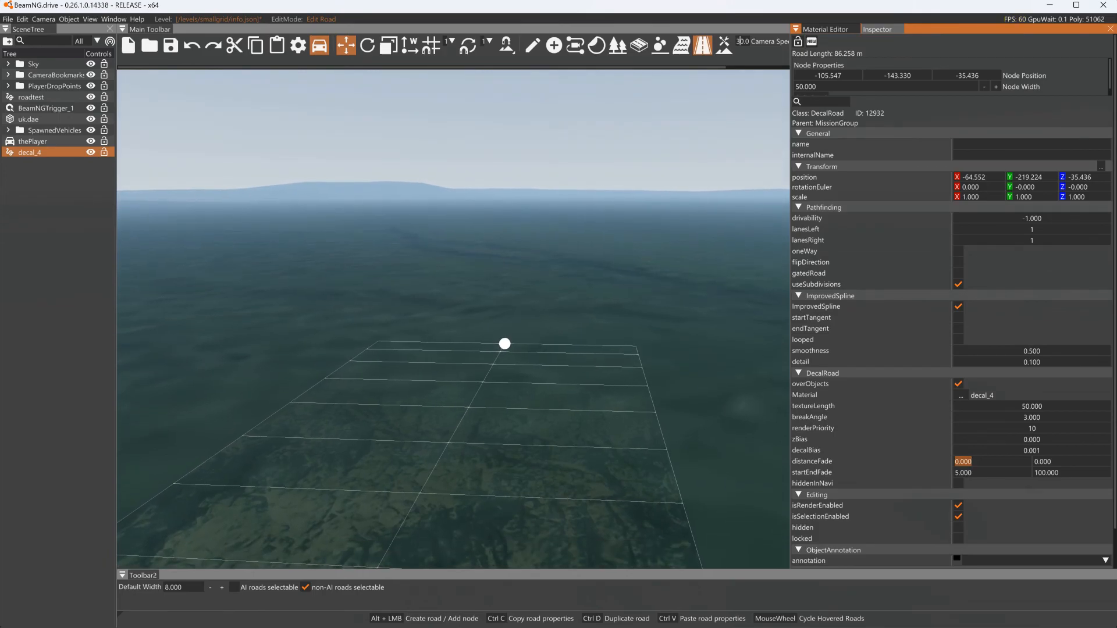